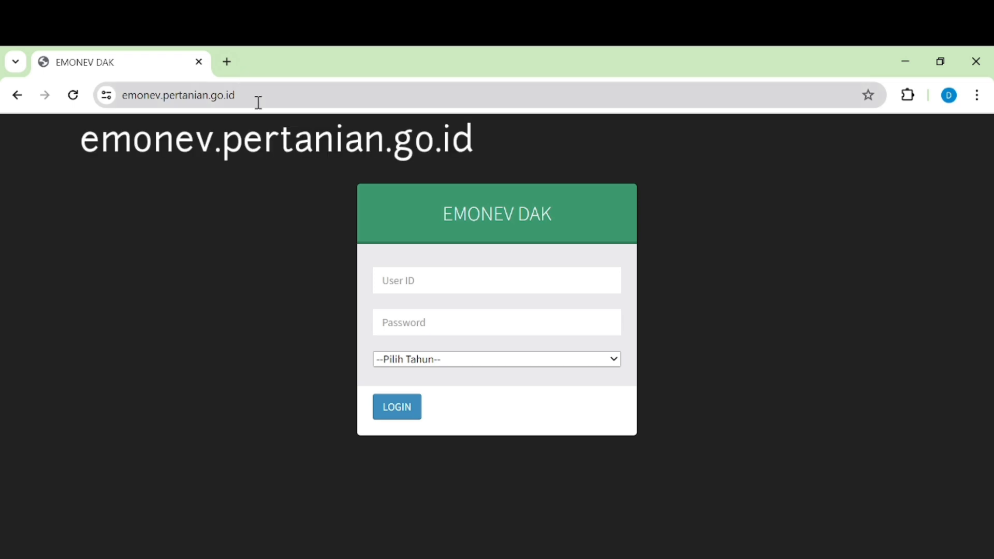
Step: Log in to EMONEV DAK with the user ID and account password for the year 2023
left_click_drag(249, 99, 236, 102)
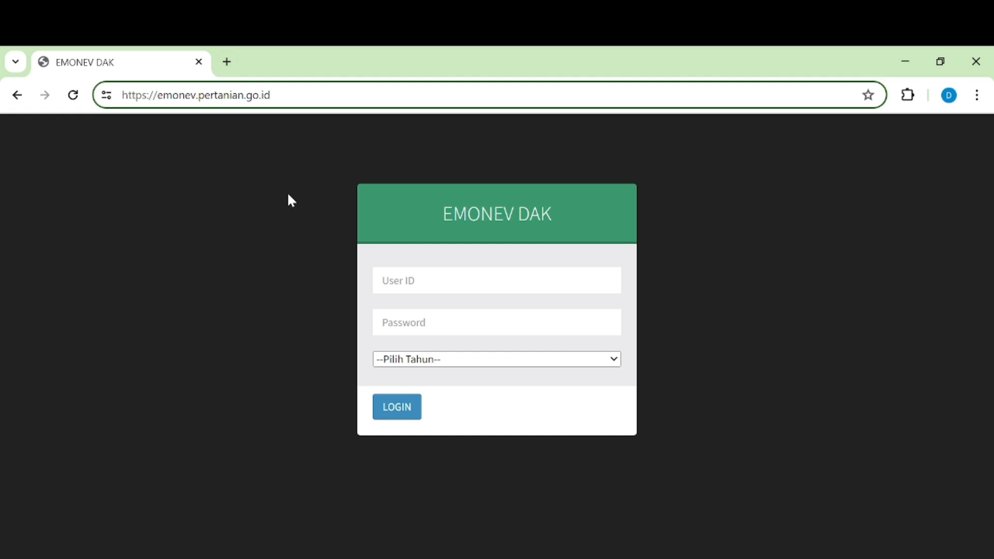
left_click(404, 282)
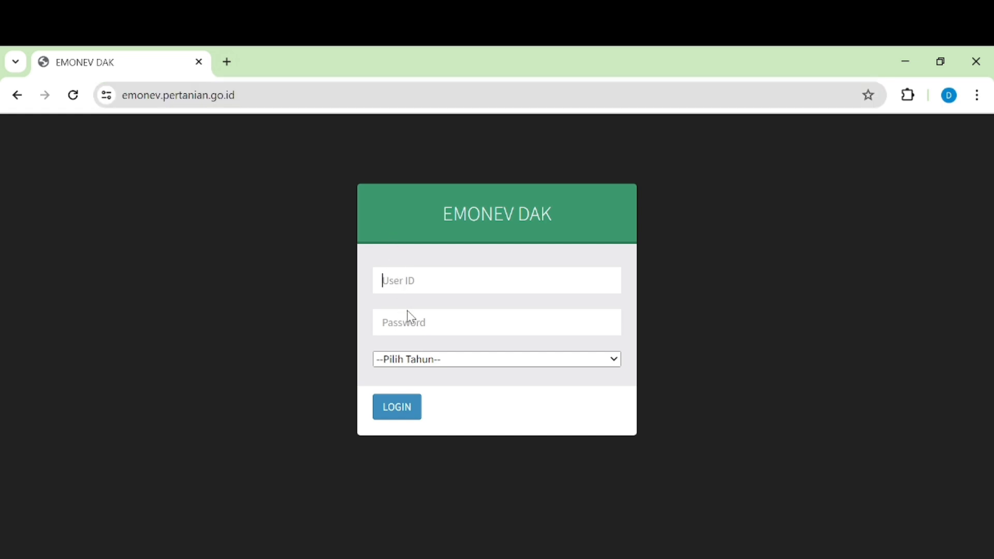
left_click(412, 322)
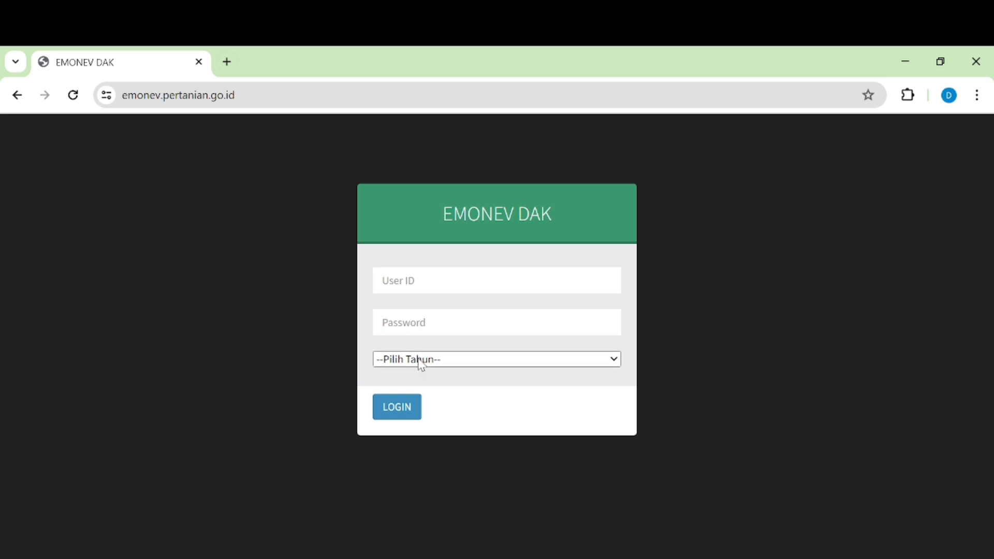
left_click(409, 281)
type("ditjenpsp")
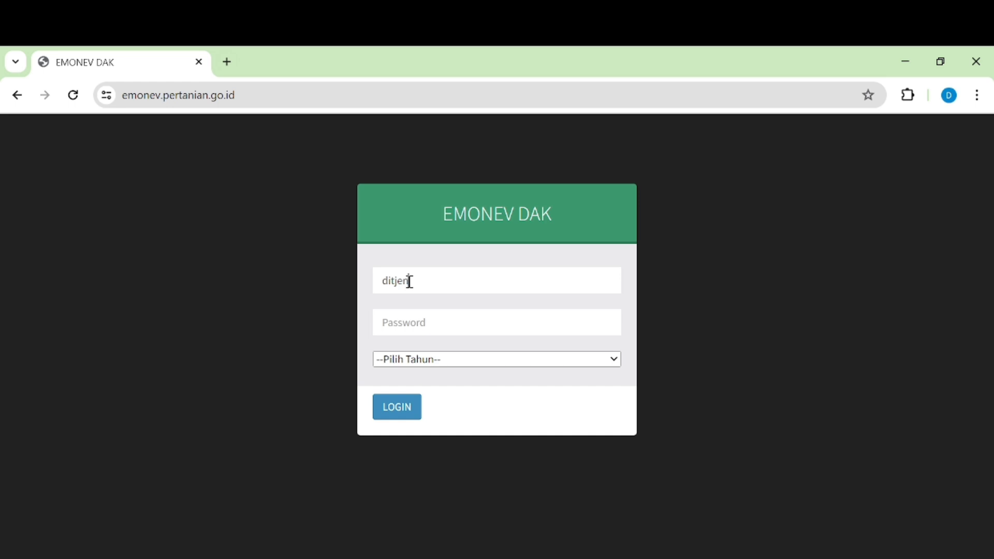
left_click(400, 326)
type("•••••••••••••")
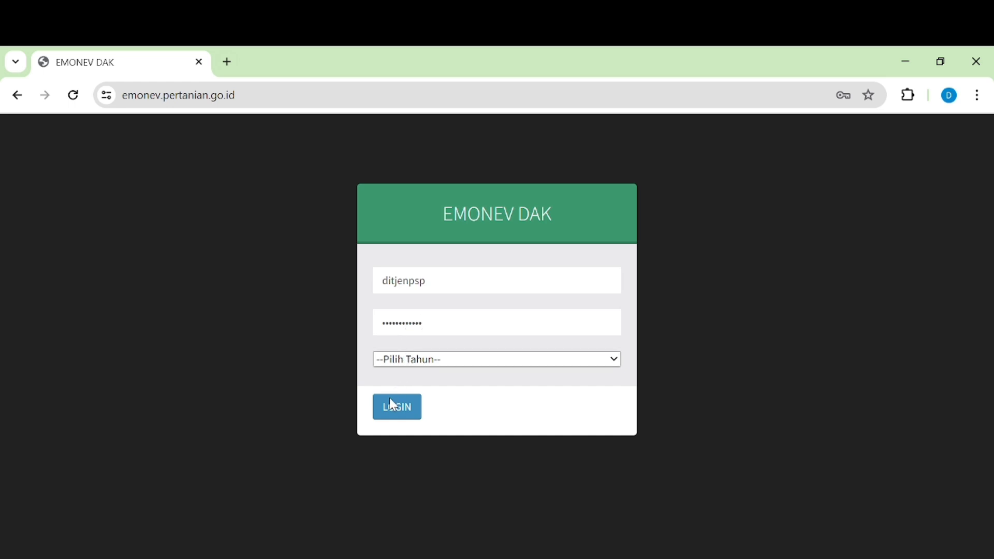
key("Tab")
key("Down")
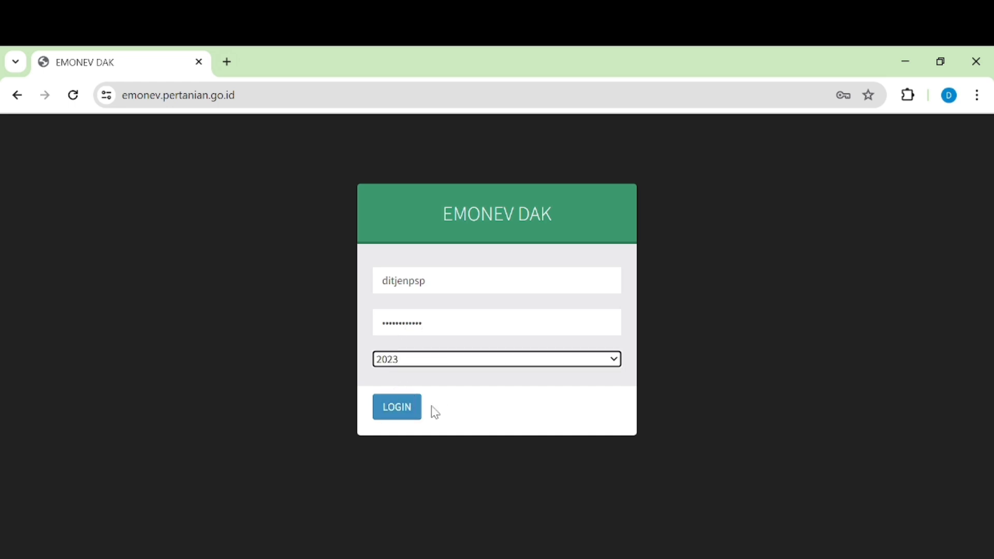
left_click(406, 412)
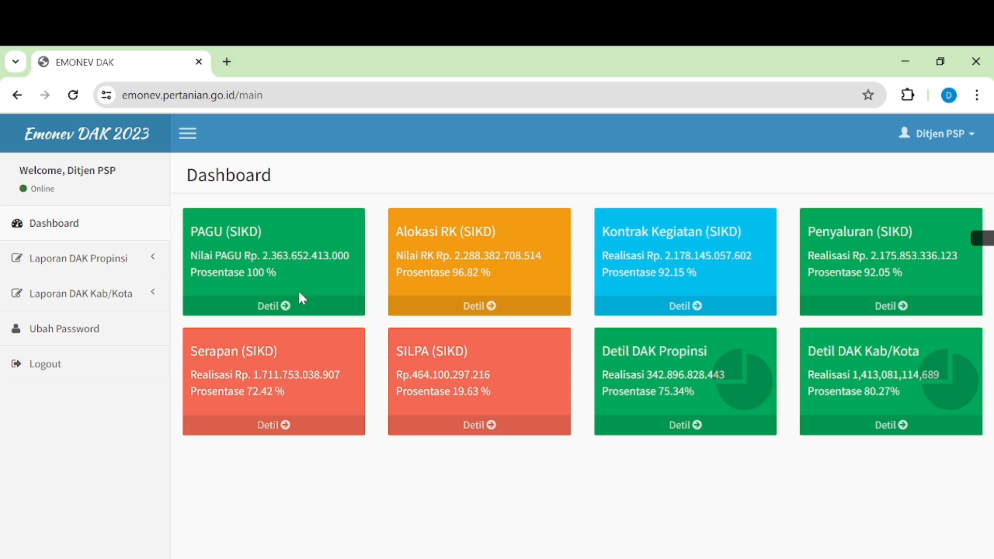
Step: Open the RK report under Laporan DAK Propinsi and check its Propinsi and Kabupaten choices
left_click(150, 270)
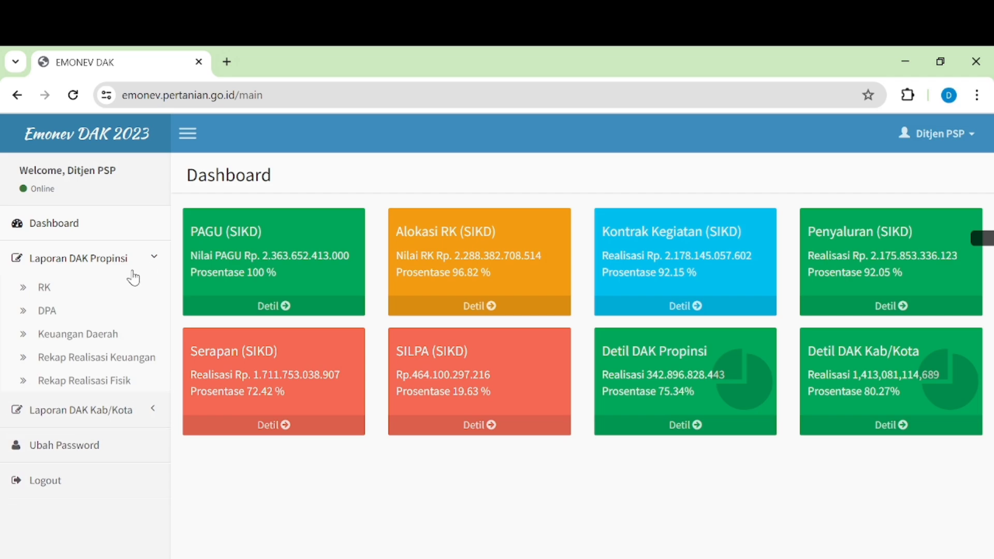
left_click(44, 289)
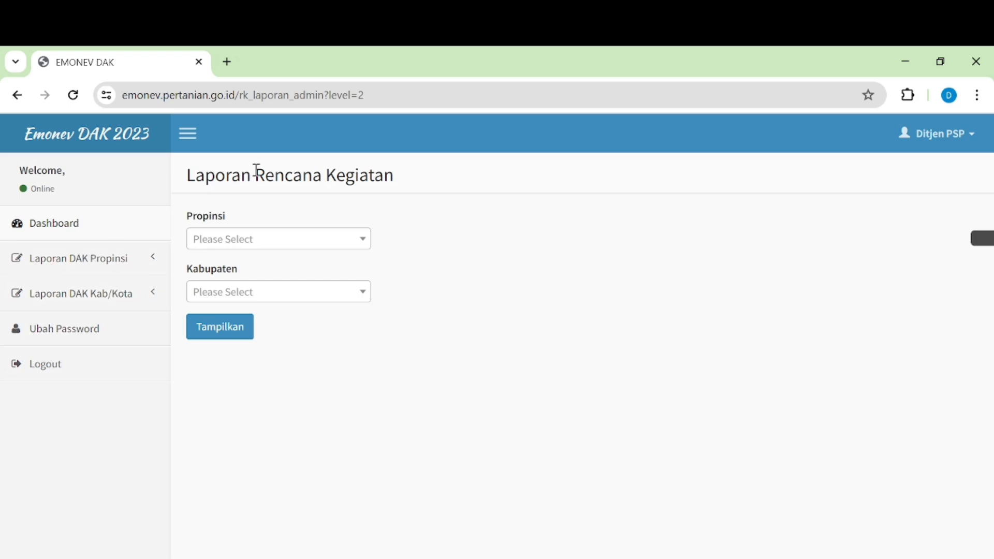
left_click(278, 249)
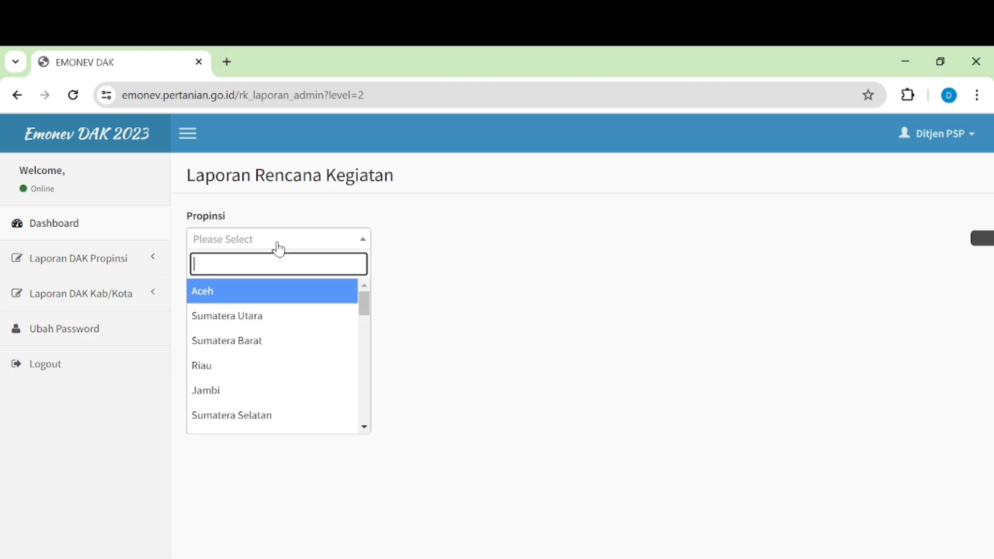
left_click(464, 198)
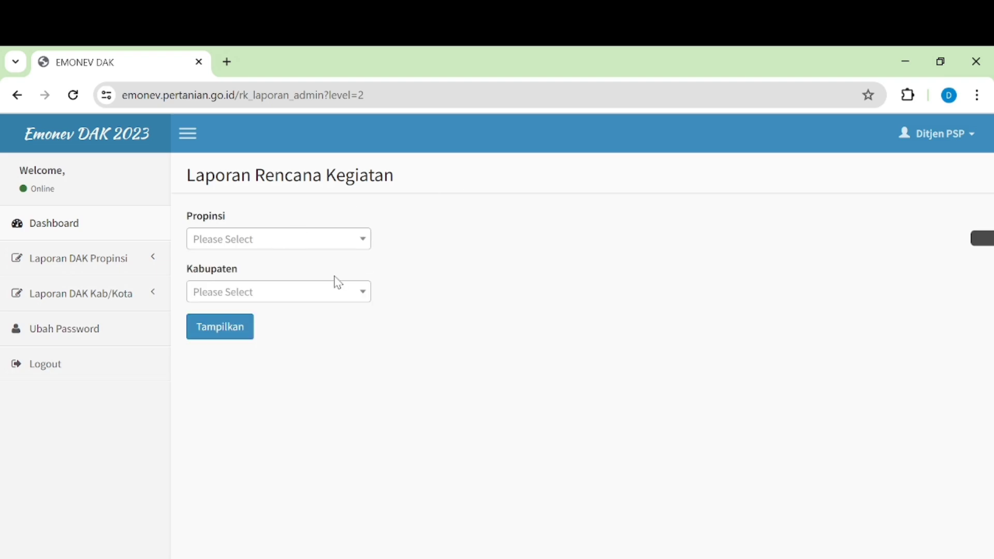
left_click(311, 303)
left_click(445, 271)
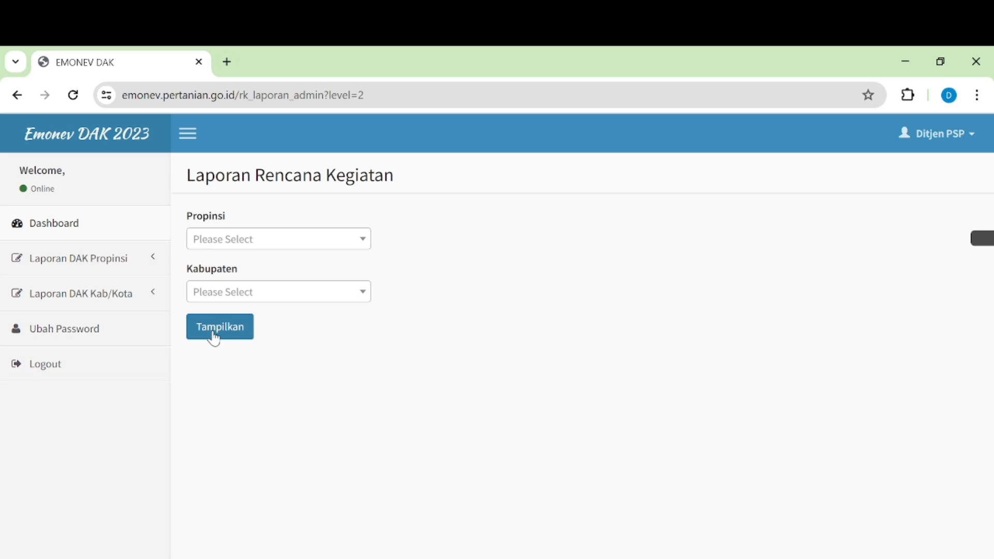
Step: Open the provincial DPA report, set Kegiatan to Semua Kegiatan, and check the Sub Kegiatan choices
left_click(150, 260)
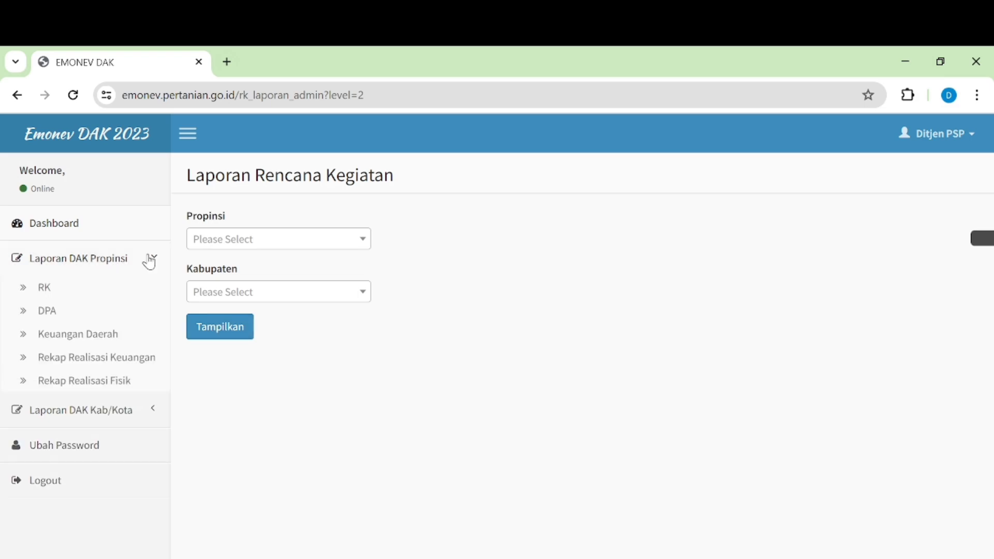
left_click(53, 313)
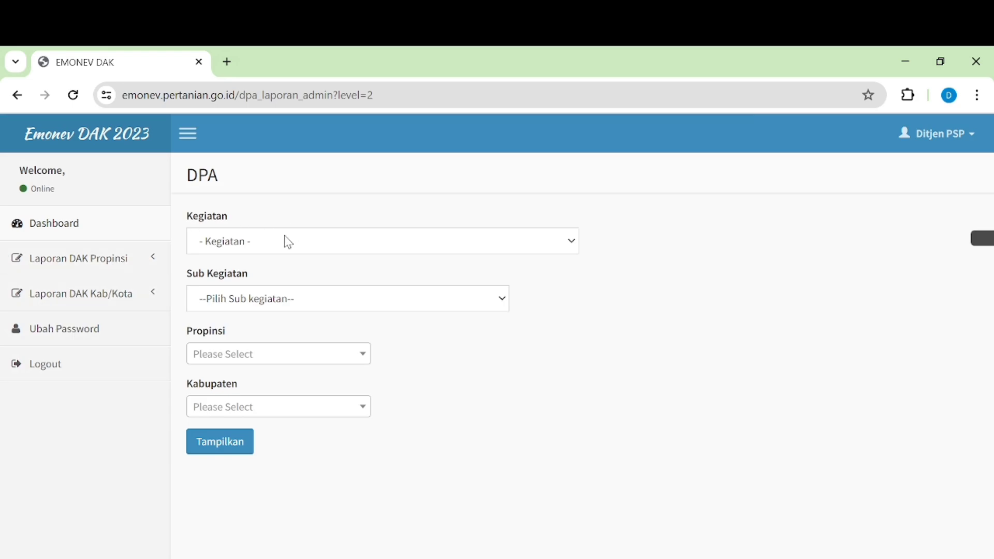
left_click(280, 252)
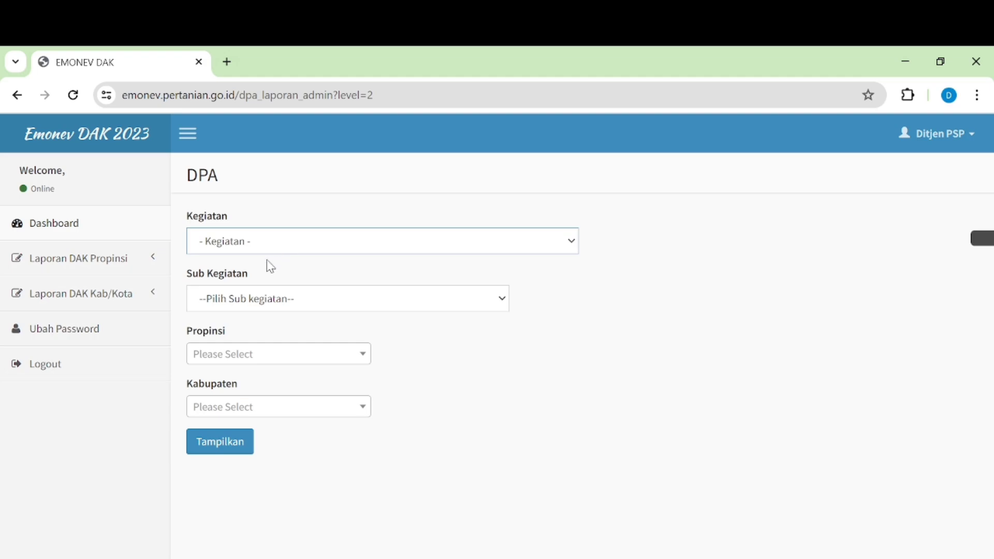
key("Down")
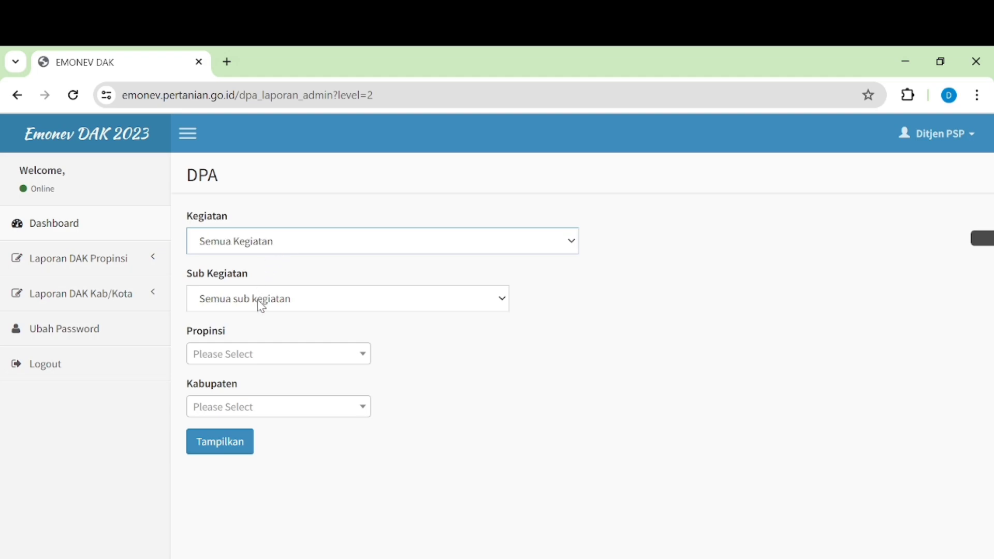
left_click(257, 299)
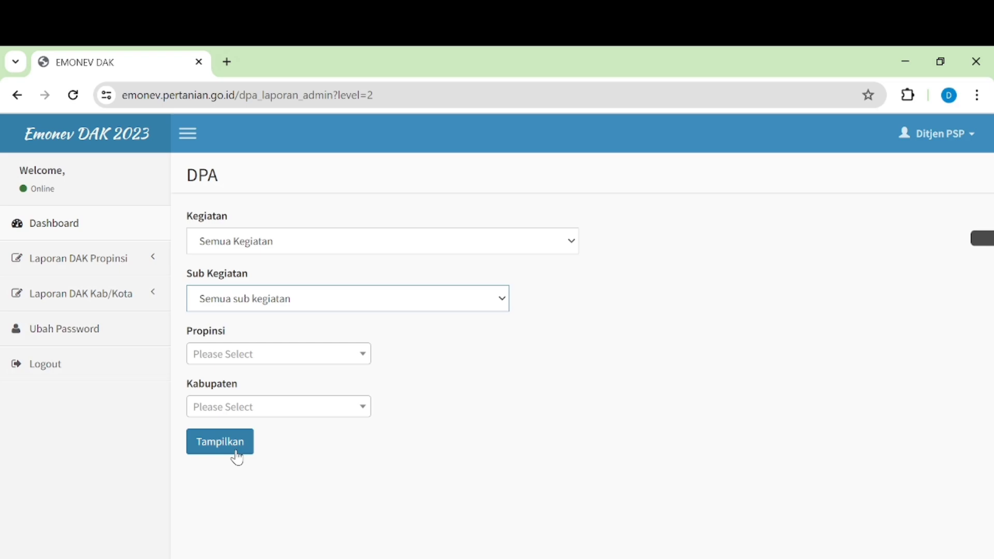
Step: Open the provincial Keuangan Daerah report and check its Triwulan choices
left_click(156, 267)
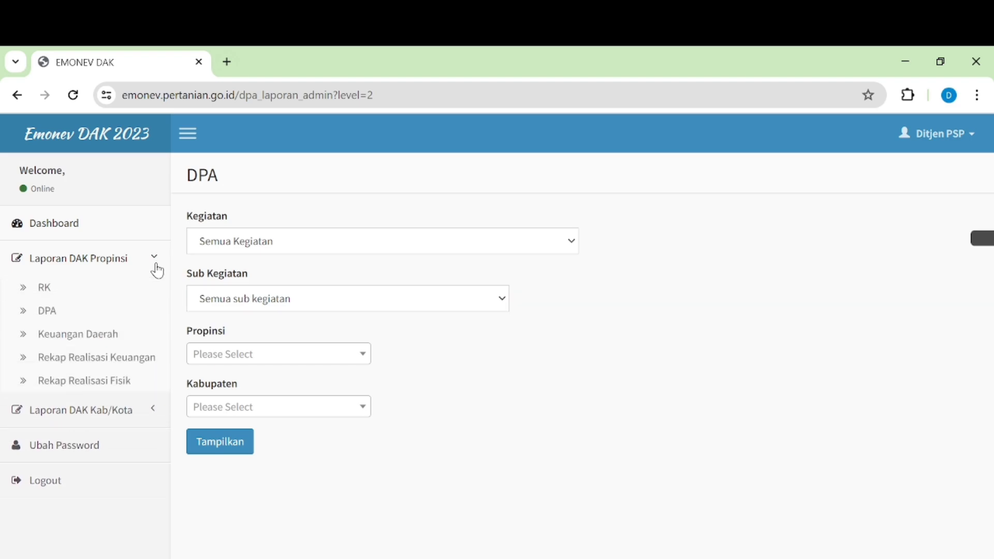
left_click(89, 335)
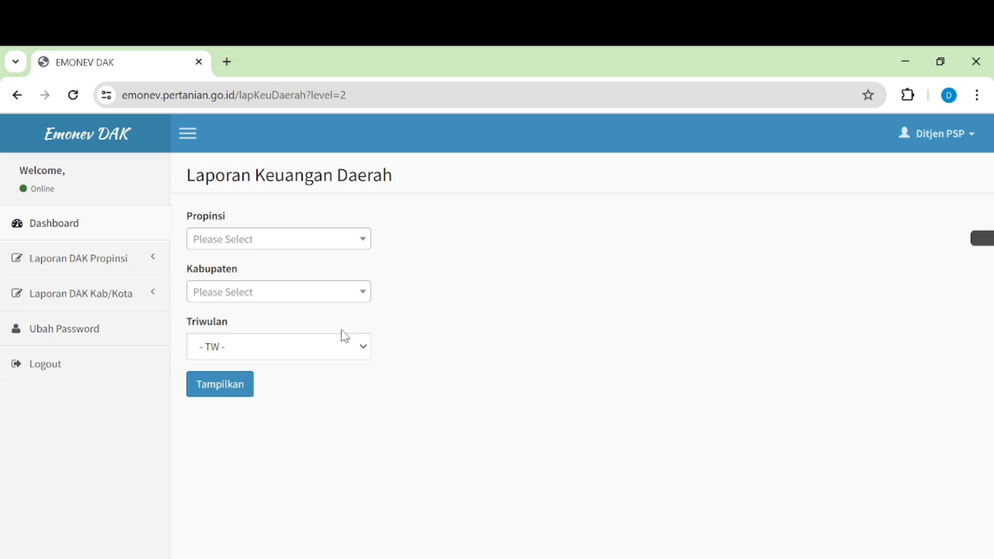
left_click(362, 356)
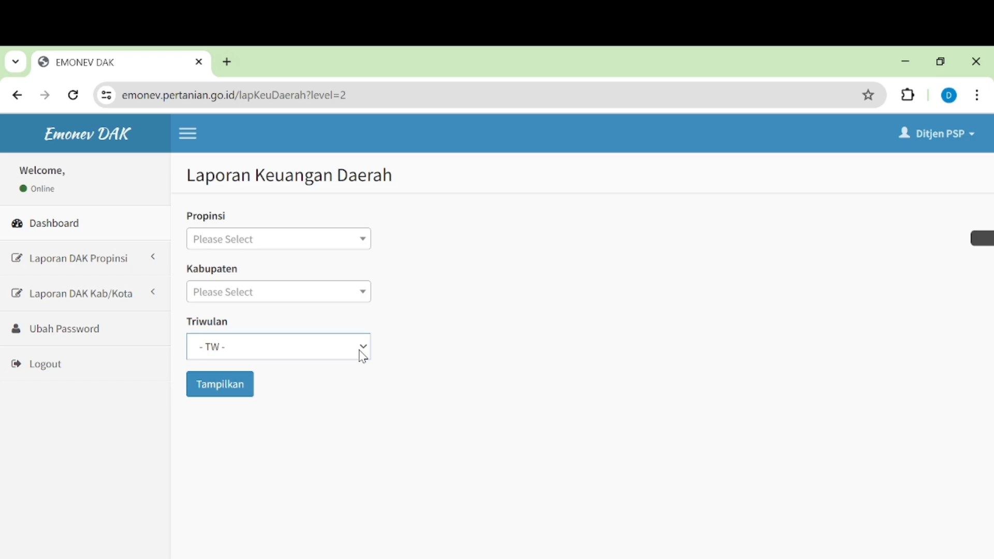
left_click(455, 275)
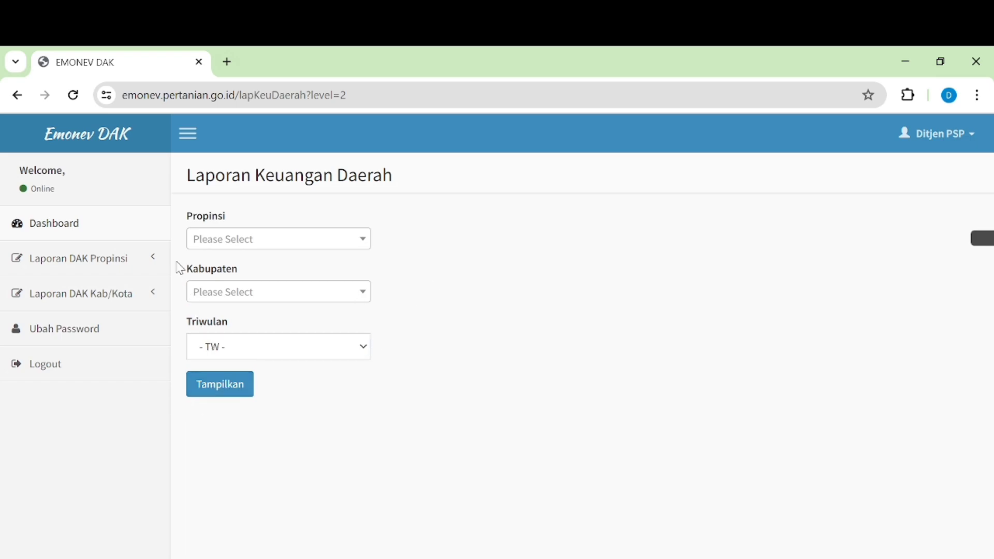
Step: View the provincial Rekap Realisasi Keuangan report with its Kegiatan choices, and the provincial Rekap Realisasi Fisik report
left_click(152, 258)
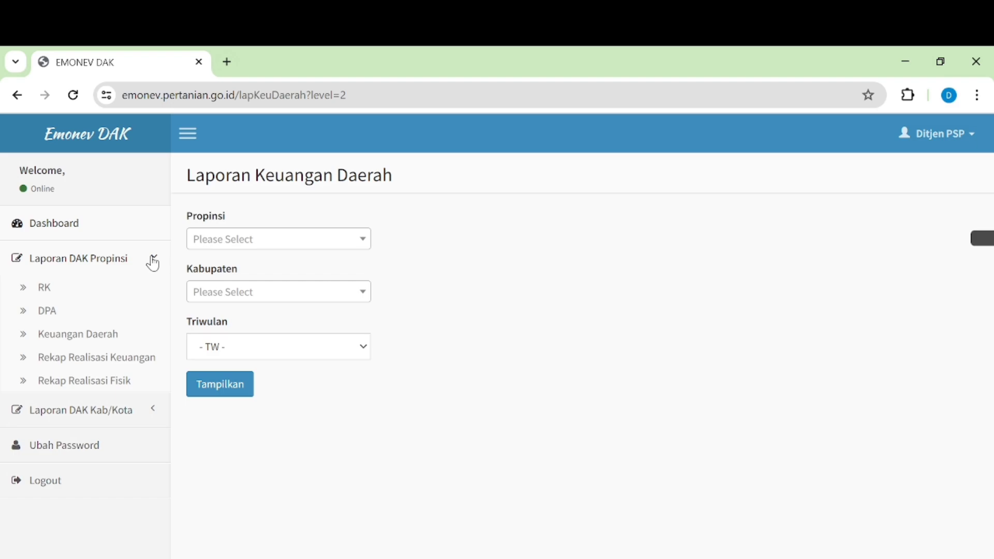
left_click(93, 364)
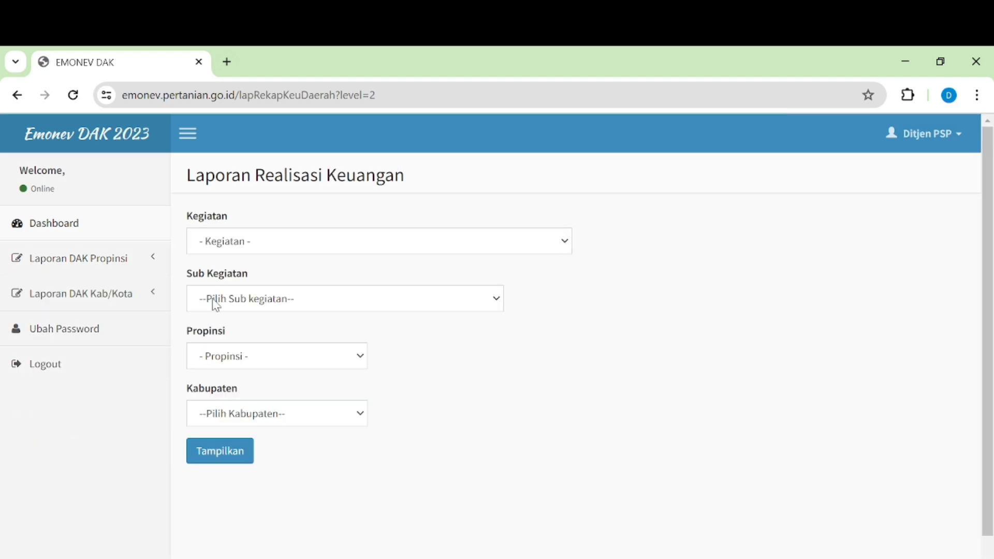
left_click(251, 249)
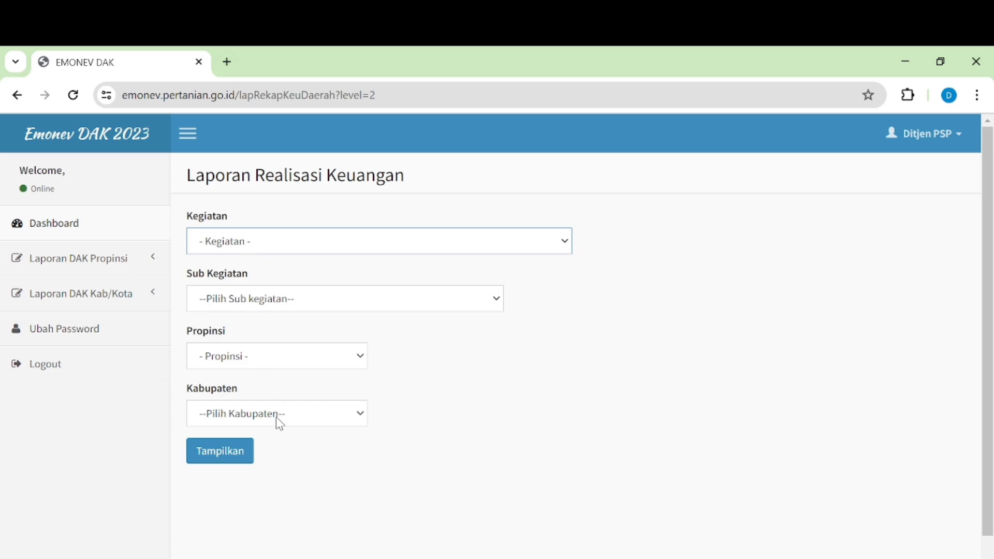
left_click(240, 452)
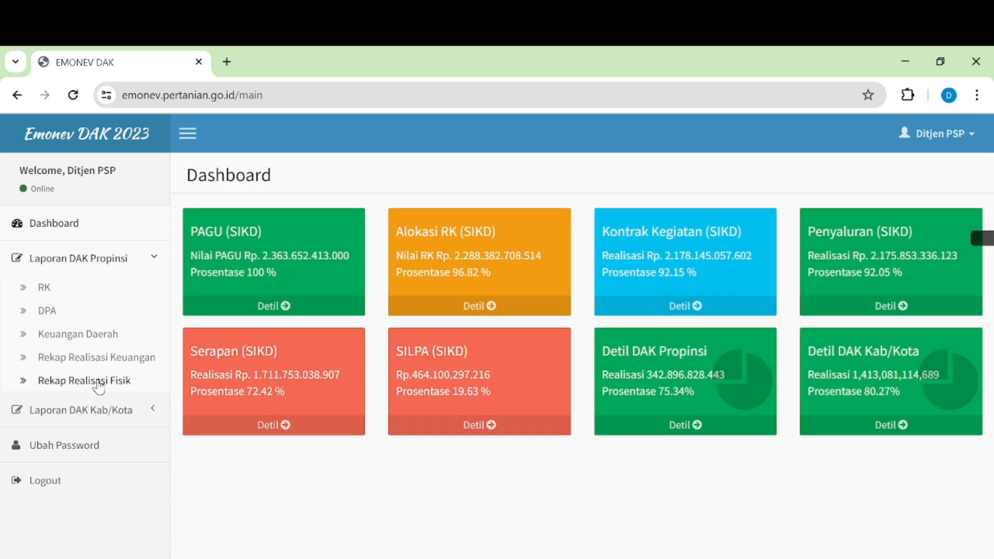
left_click(98, 381)
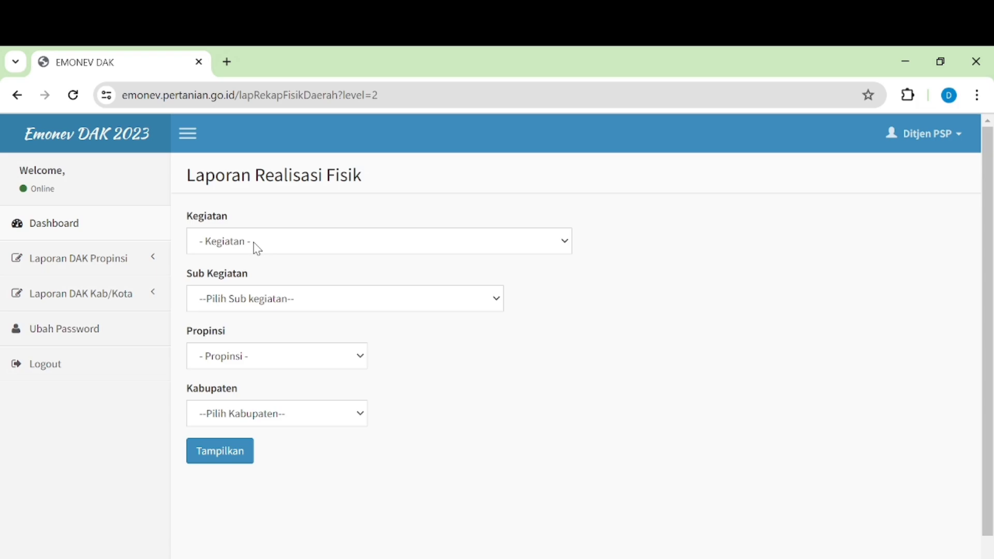
left_click(157, 261)
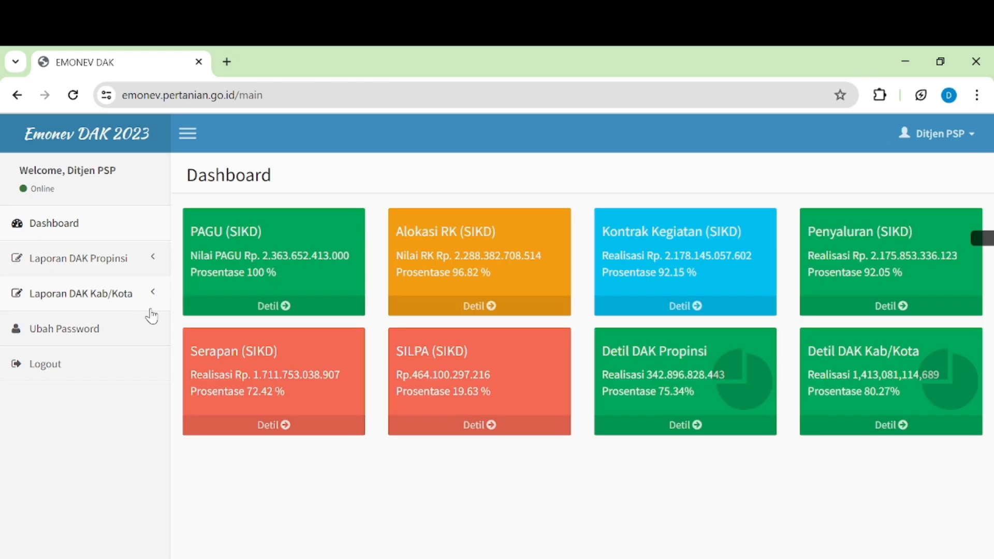
Step: Display the Laporan DAK Kab/Kota RK report for Sumatera Utara, Kabupaten Tapanuli Tengah, and review its table
left_click(148, 299)
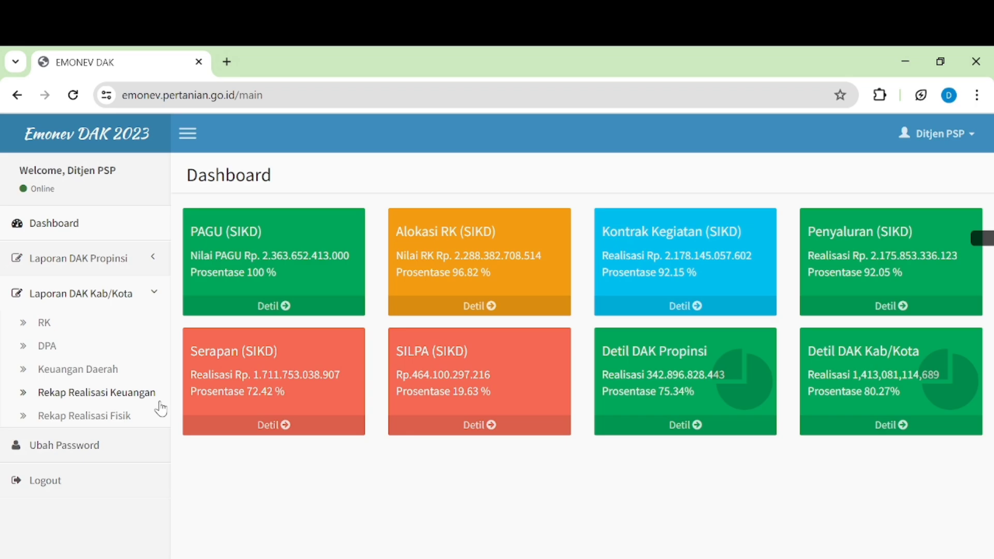
left_click(45, 323)
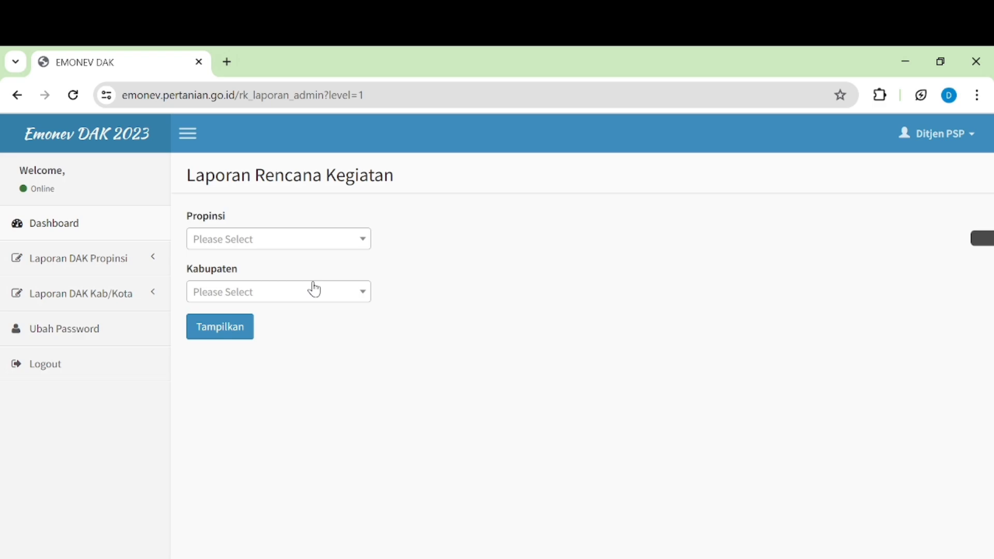
left_click(315, 247)
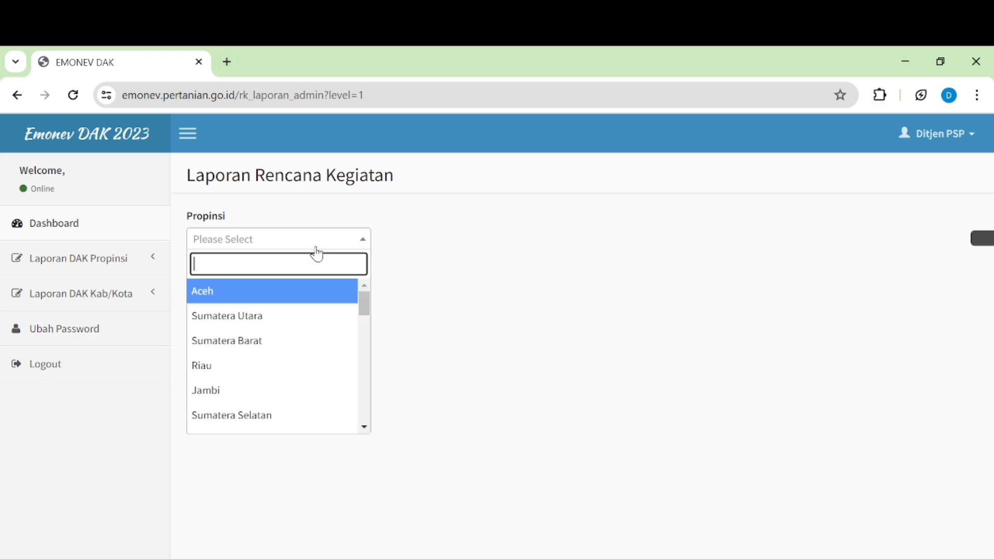
left_click(261, 318)
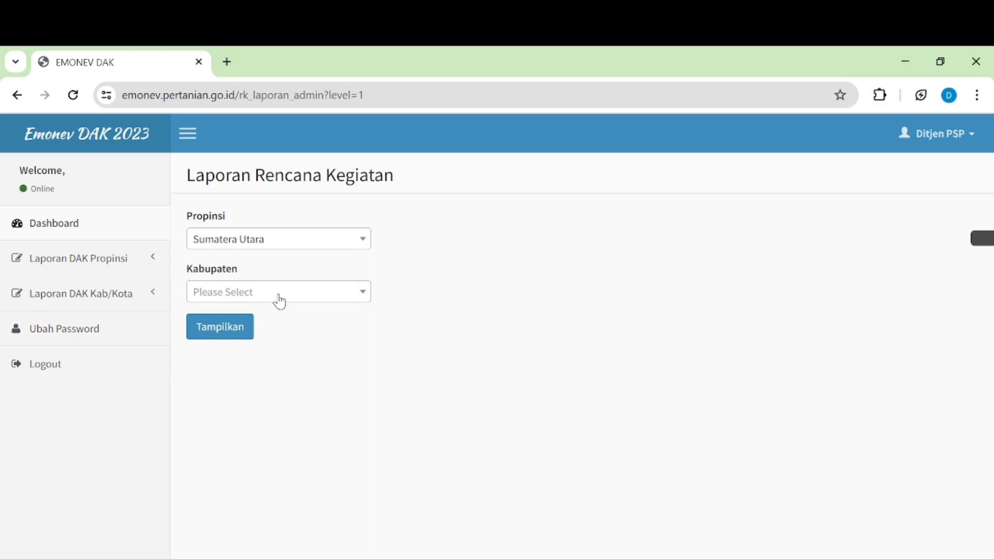
left_click(279, 295)
left_click(277, 344)
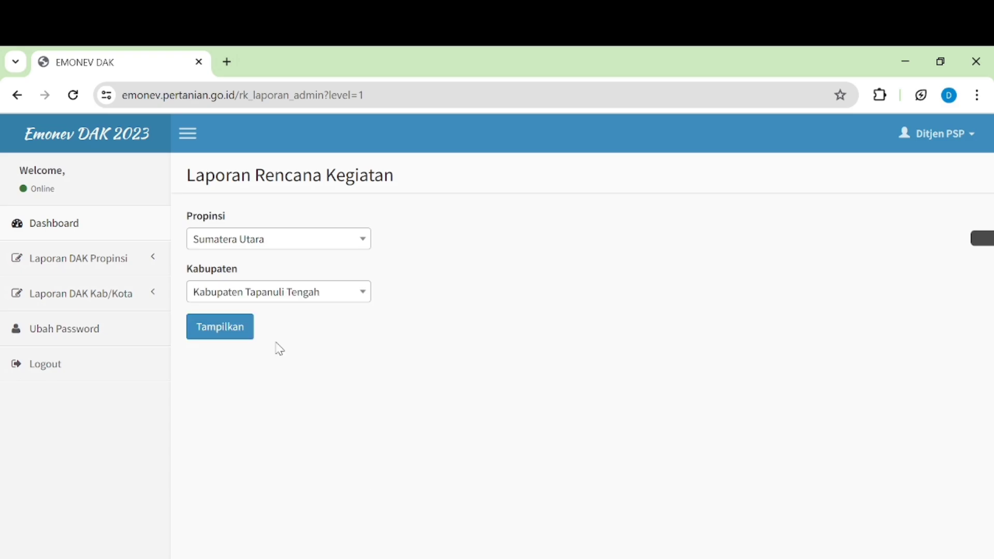
left_click(235, 334)
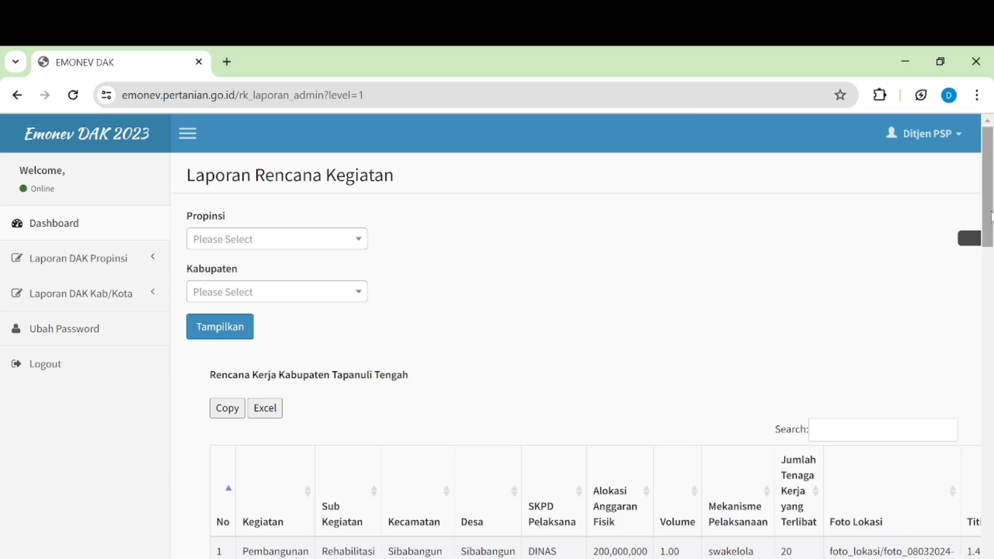
left_click_drag(989, 216, 990, 224)
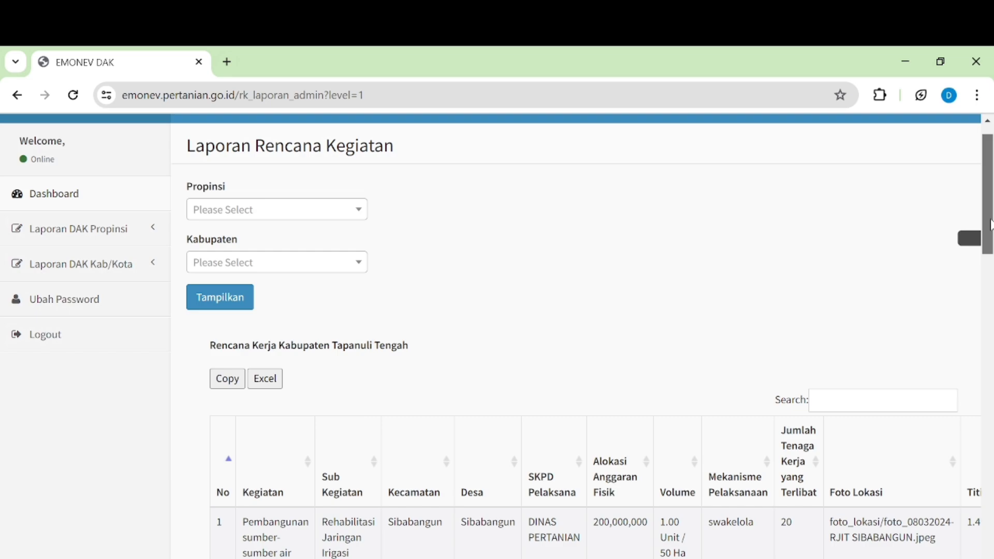
left_click_drag(990, 224, 990, 257)
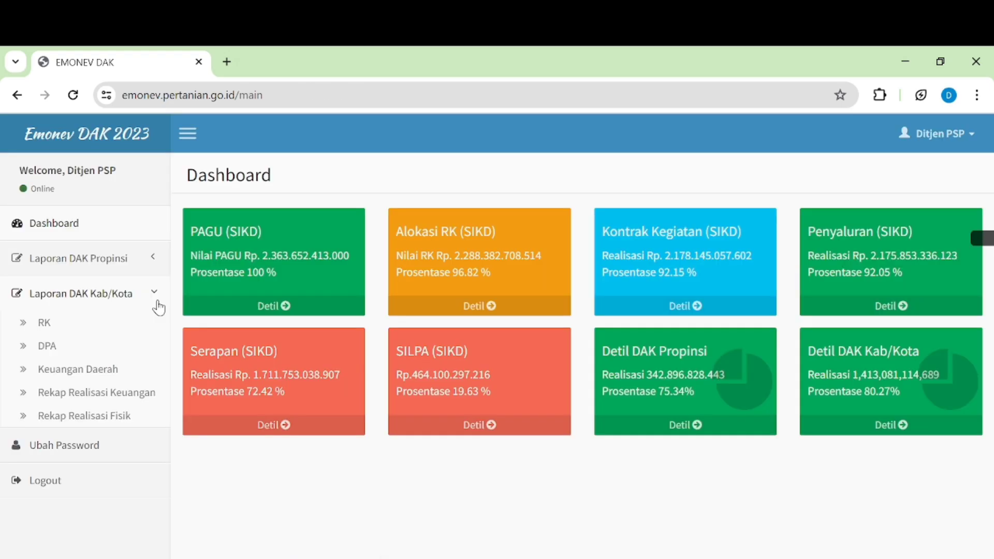
Step: Open the regency/city DPA report and set it to Semua Kegiatan and Semua sub kegiatan
left_click(47, 346)
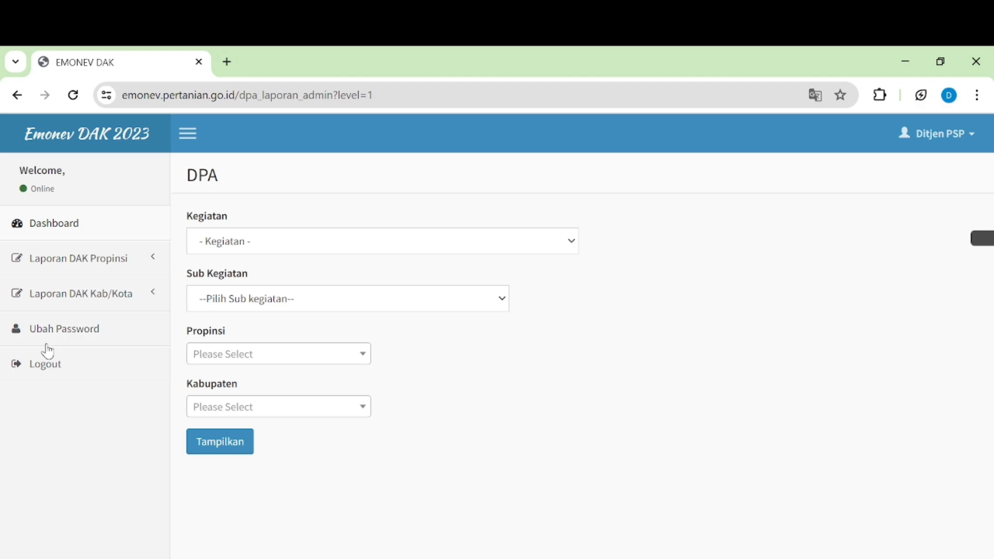
left_click(248, 251)
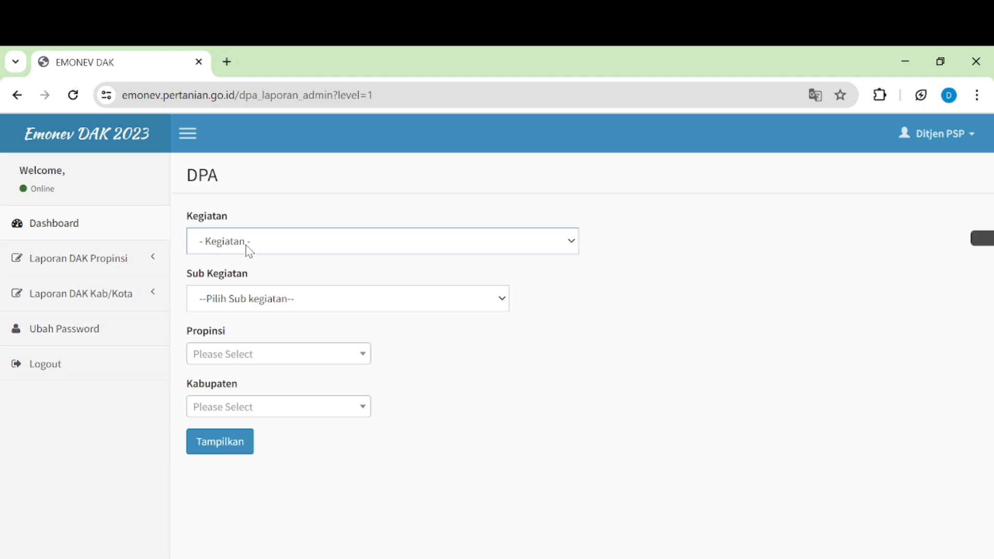
left_click(252, 280)
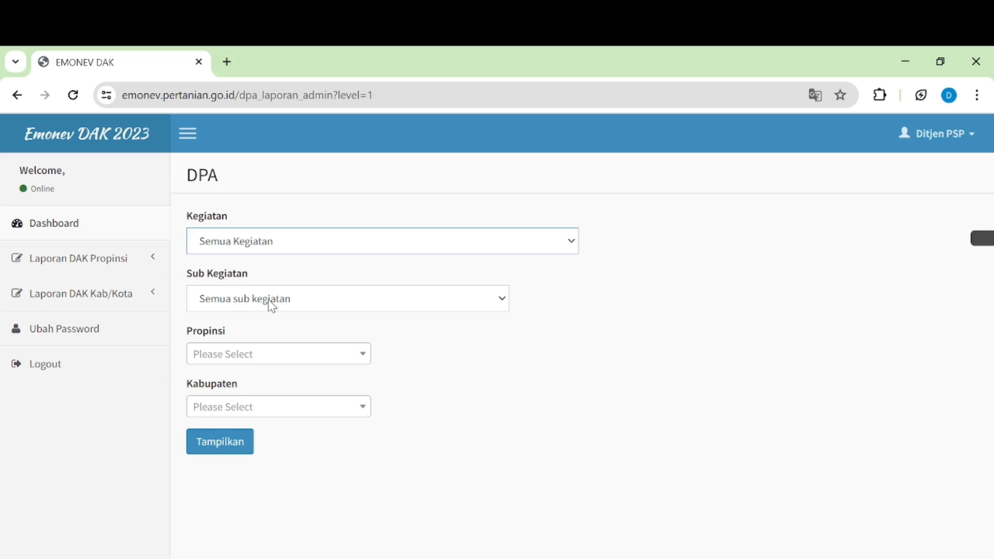
left_click(374, 309)
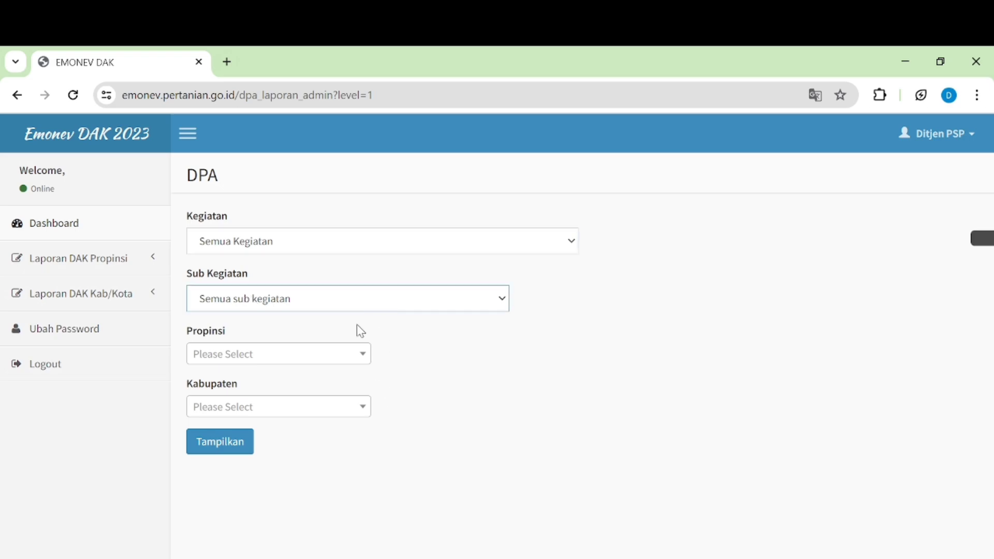
Step: Display the DPA report for Semua propinsi and Semua Kabupaten, and review its table and export options
left_click(340, 356)
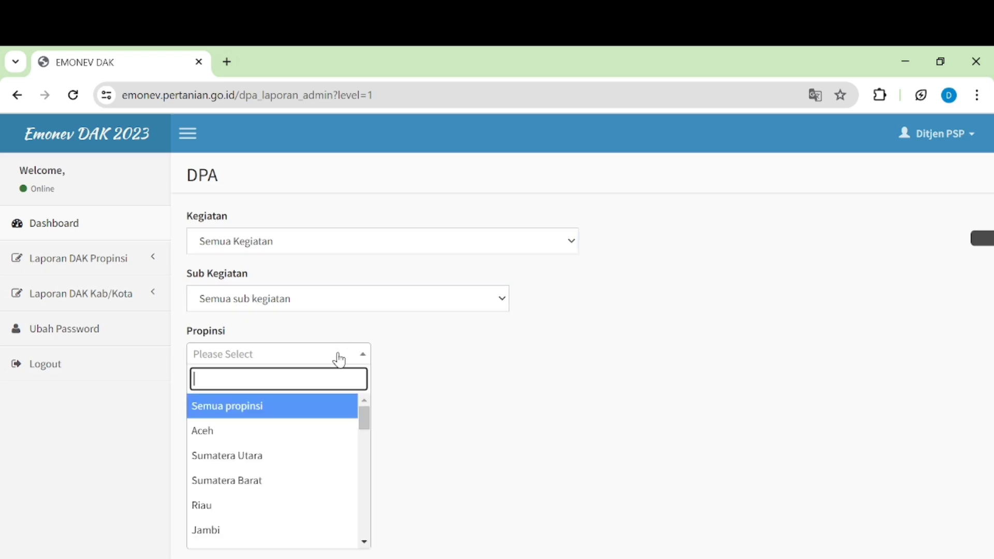
left_click(329, 413)
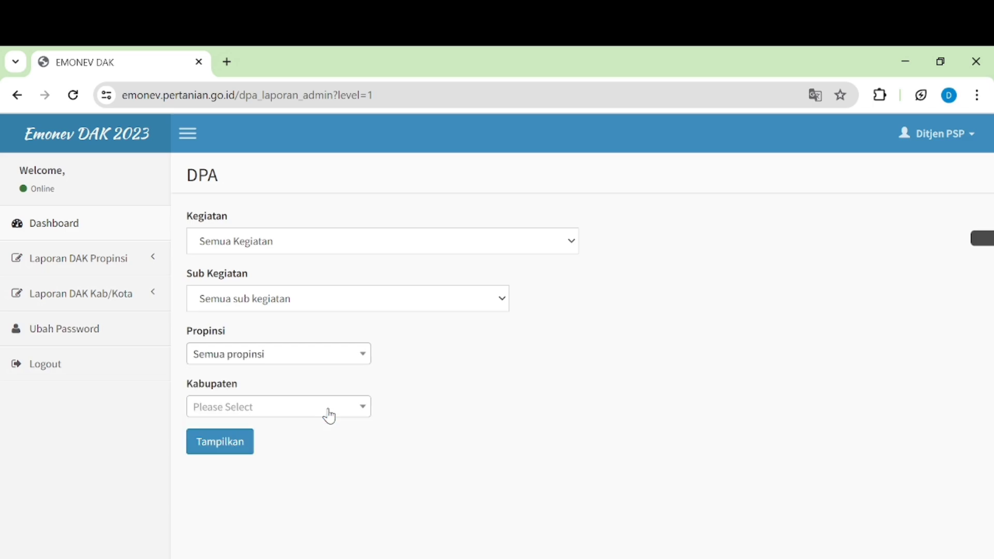
left_click(278, 414)
left_click(239, 458)
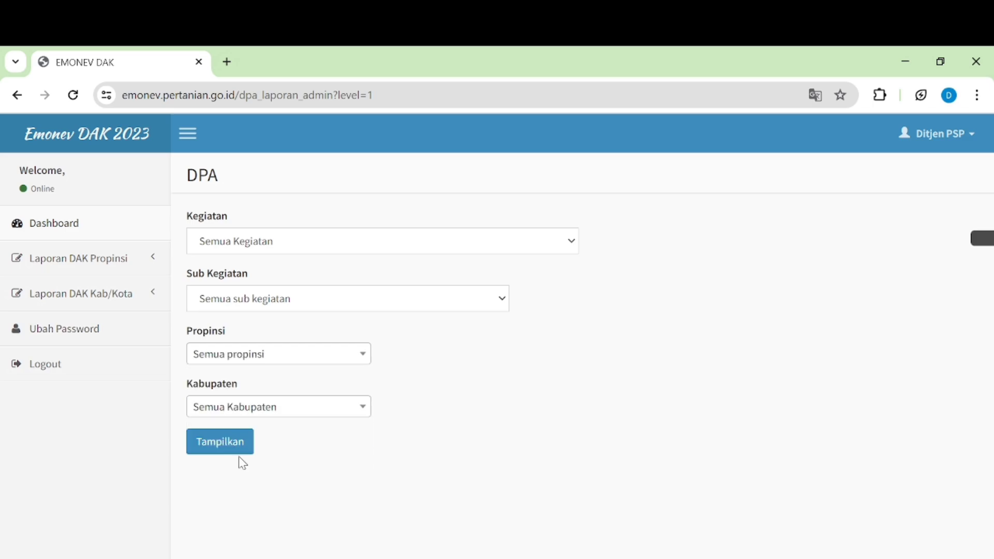
left_click(240, 455)
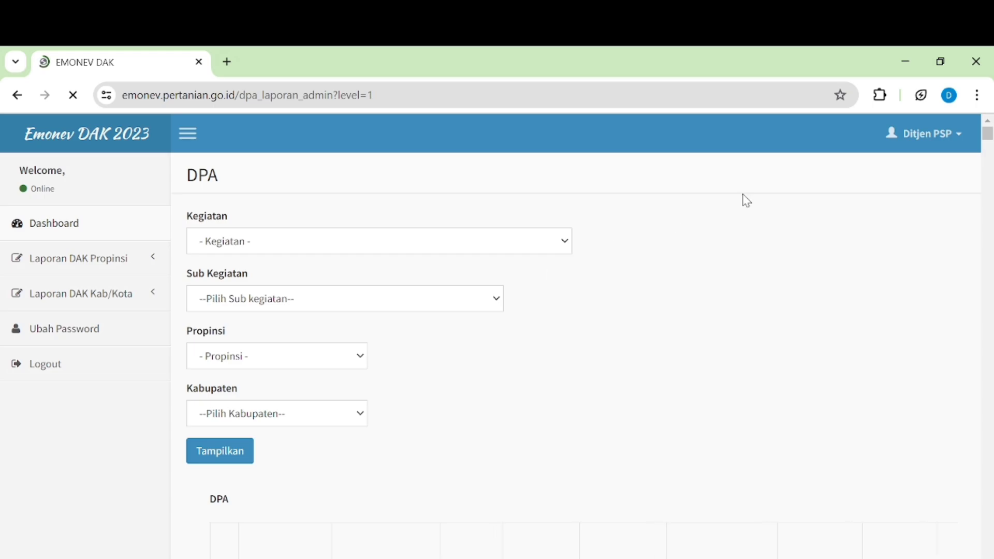
scroll(991, 139, "down", 5)
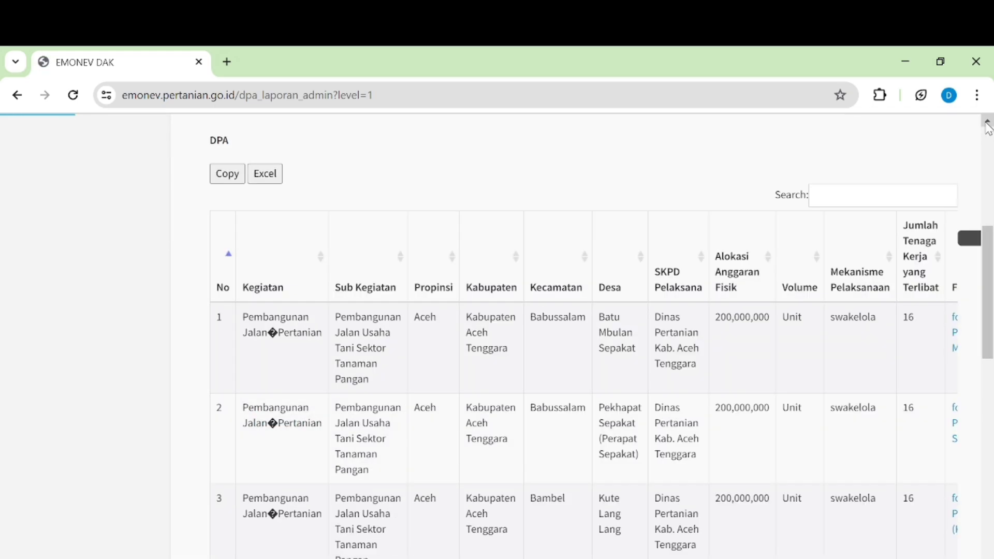
scroll(989, 129, "up", 2)
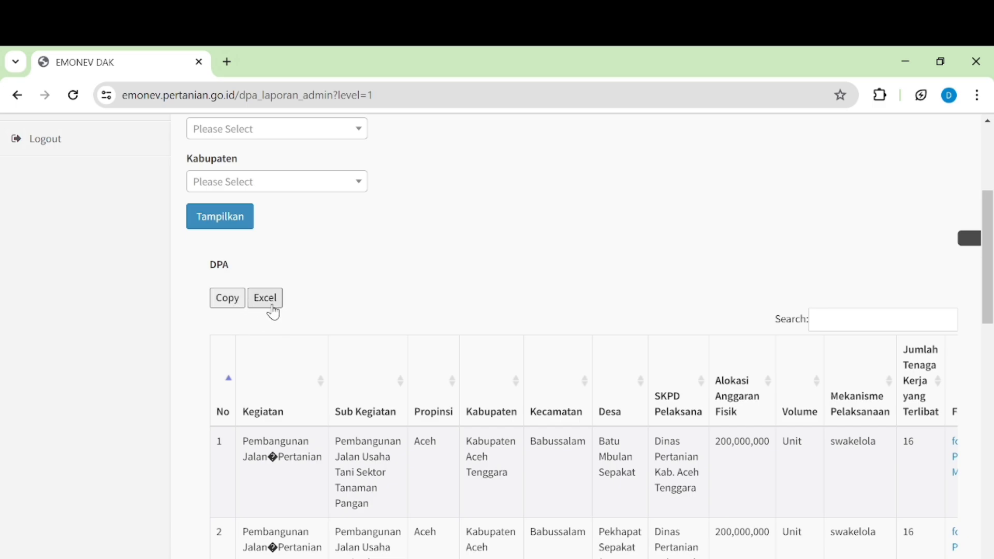
left_click_drag(989, 217, 991, 157)
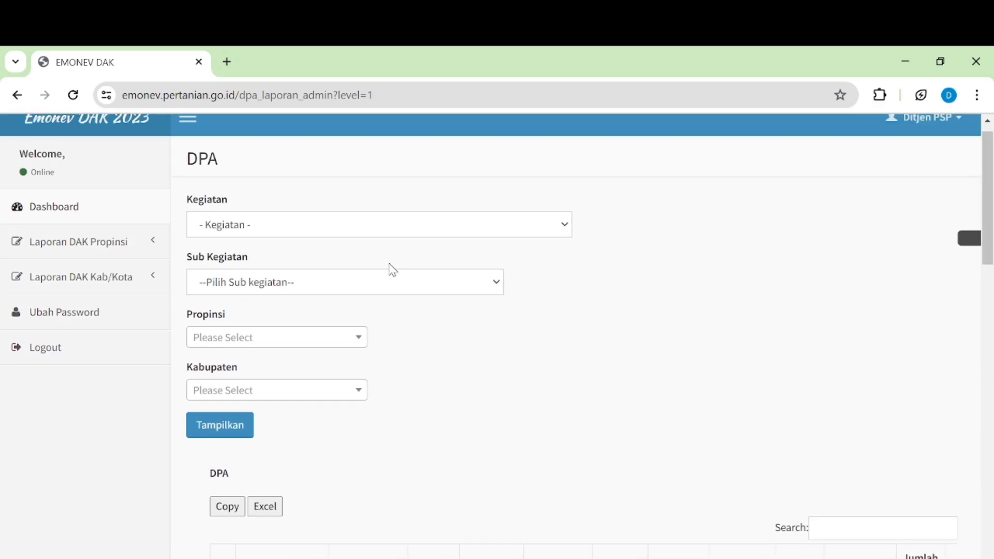
Step: Display the regency/city Keuangan Daerah report for Sumatera Utara, Kabupaten Tapanuli Tengah, TW 4
left_click(151, 279)
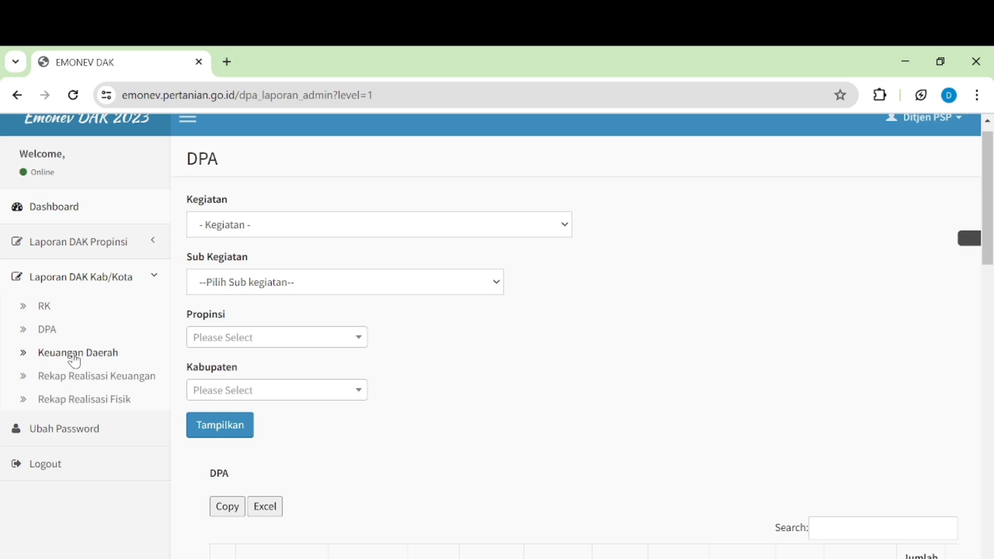
left_click(45, 357)
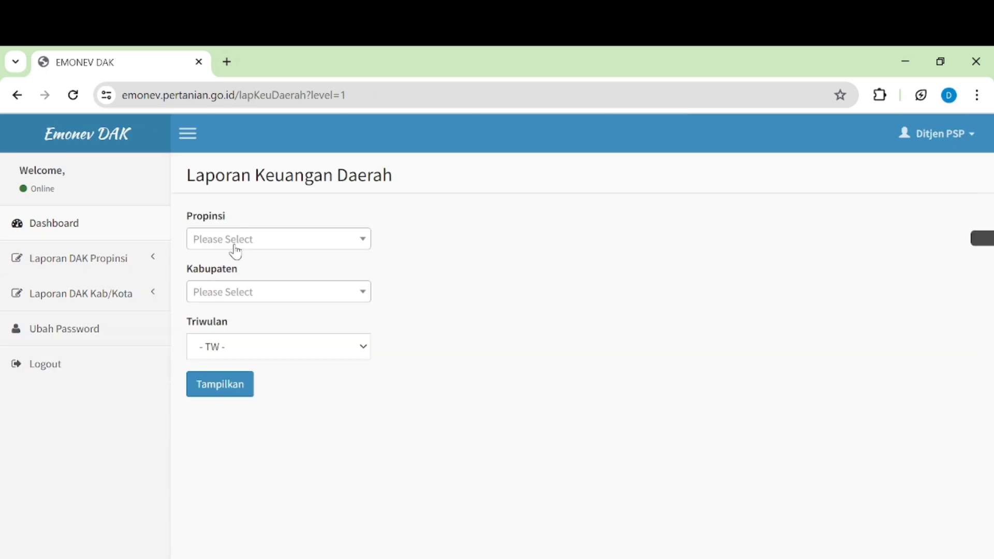
left_click(235, 246)
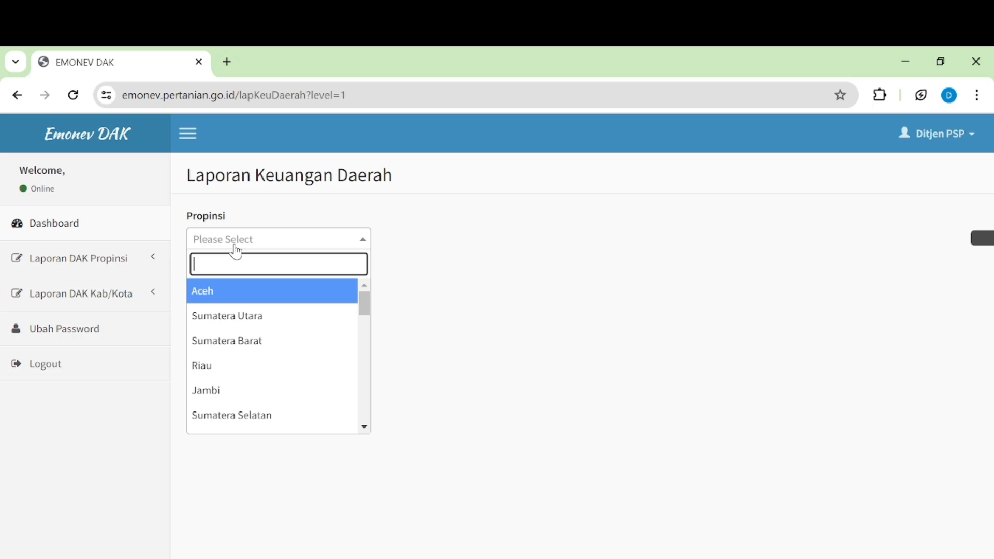
left_click(237, 327)
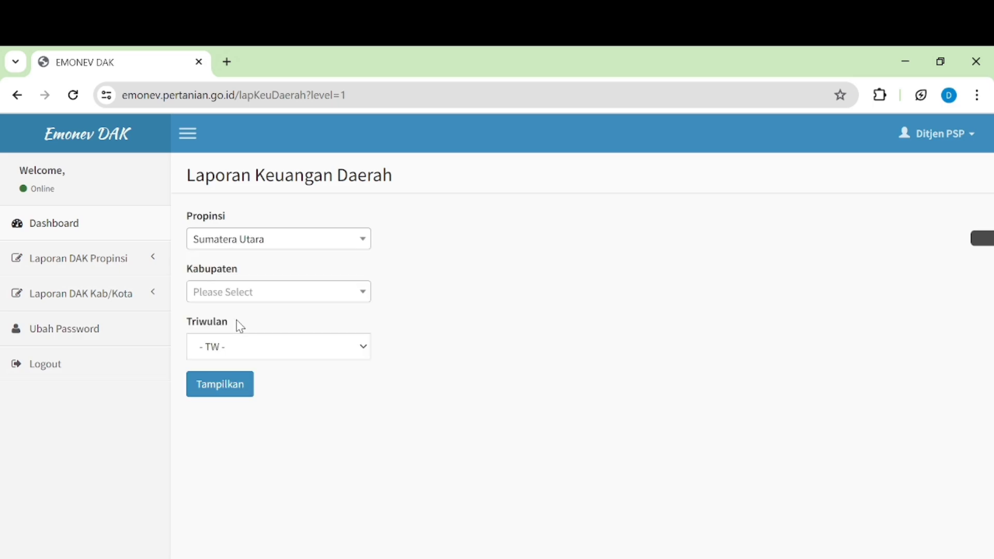
left_click(262, 292)
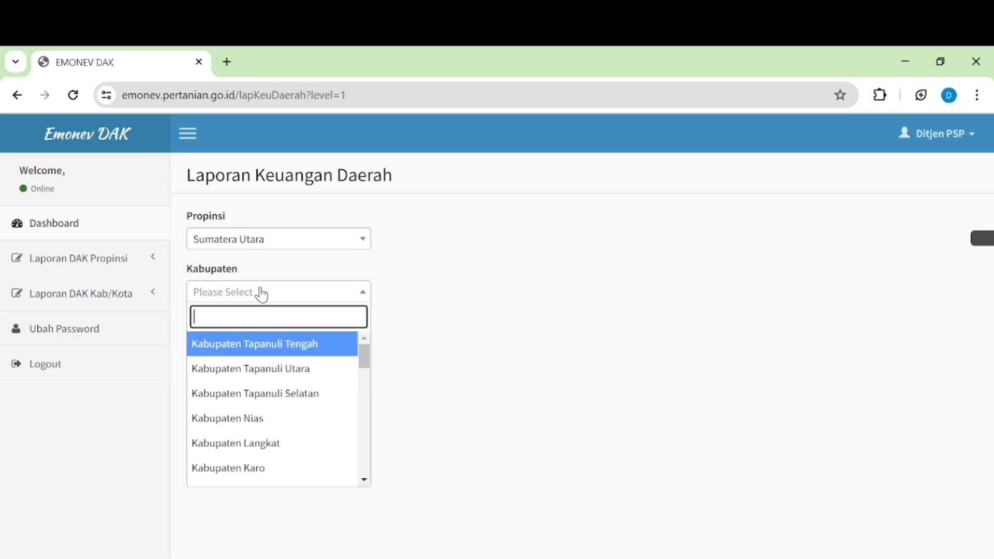
left_click(252, 347)
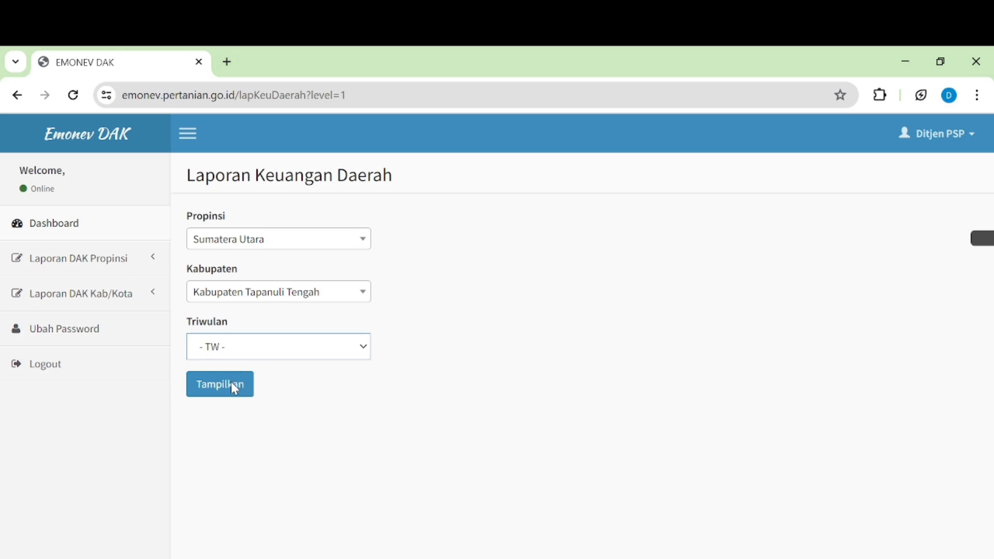
key("4")
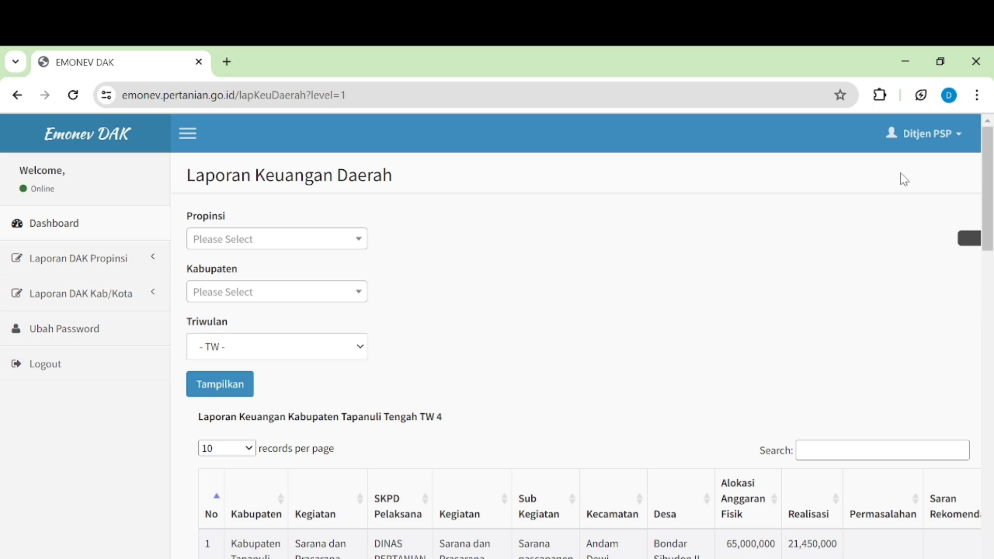
mouse_move(987, 154)
left_mouse_down()
mouse_move(989, 466)
mouse_move(989, 150)
left_mouse_up()
Step: Display the regency/city Rekap Realisasi Keuangan report for Semua Kegiatan, Semua sub kegiatan and Semua propinsi, and review its table
left_click(147, 290)
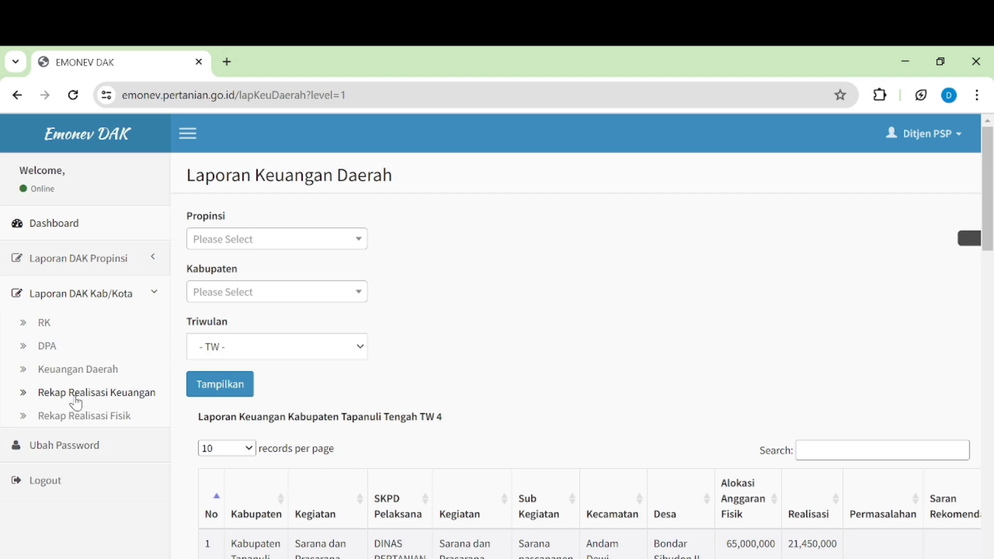
left_click(76, 394)
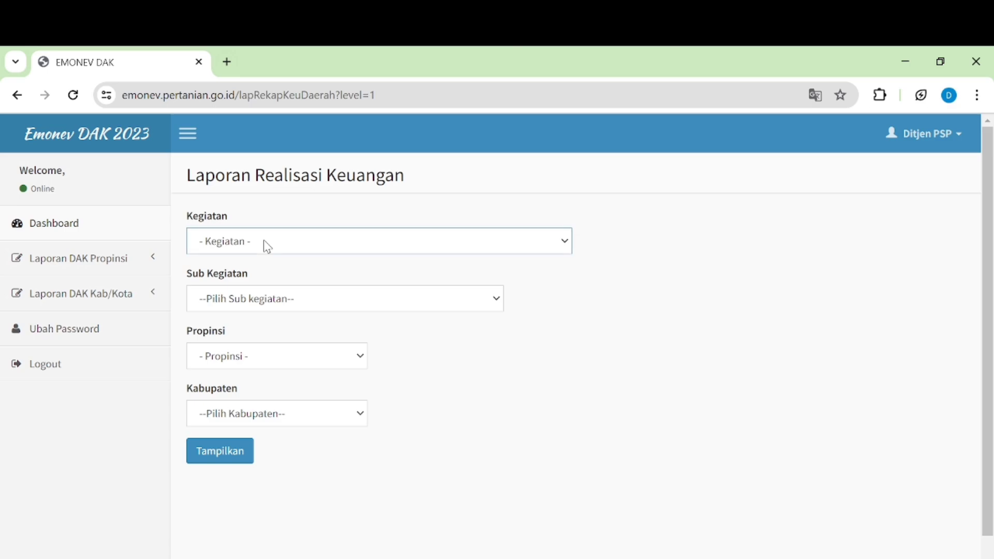
left_click(237, 298)
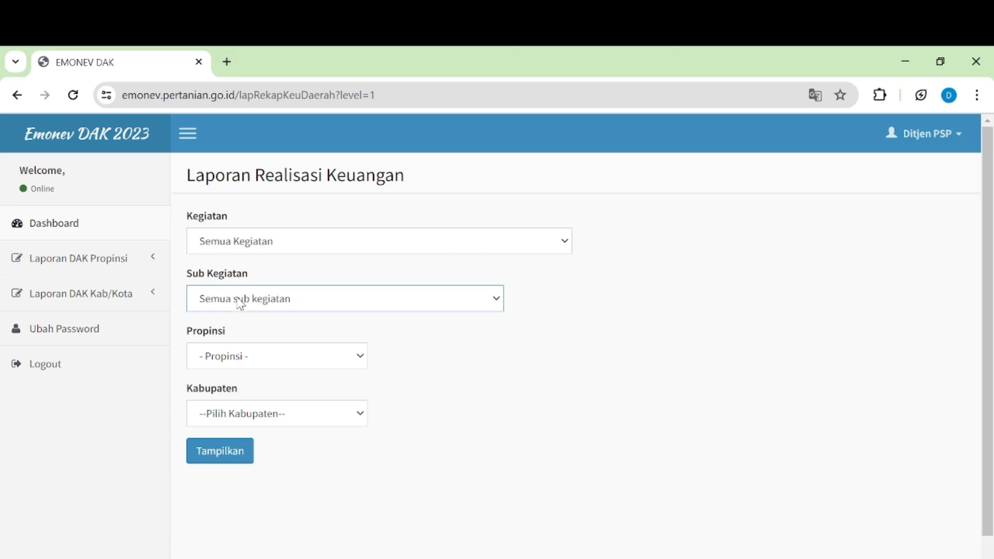
left_click(239, 355)
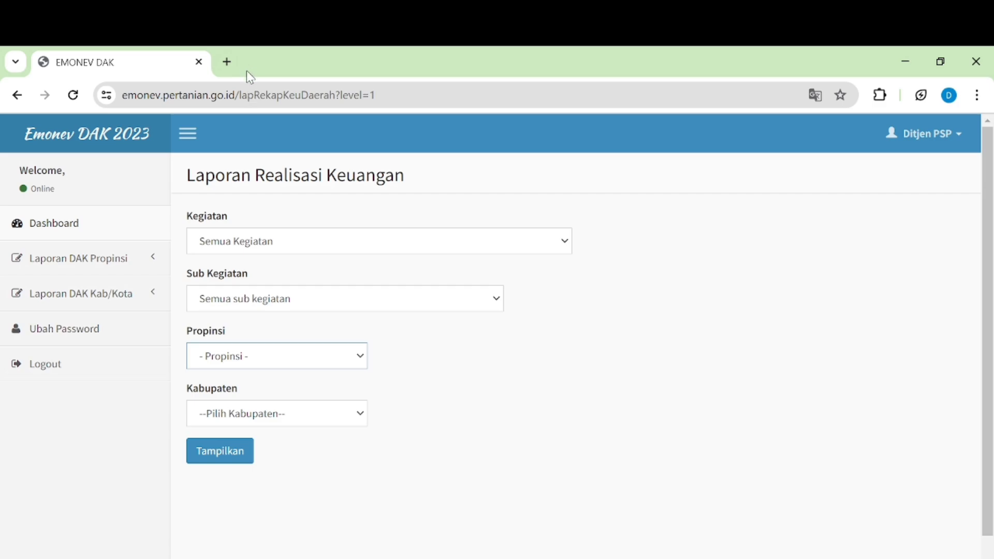
left_click(232, 413)
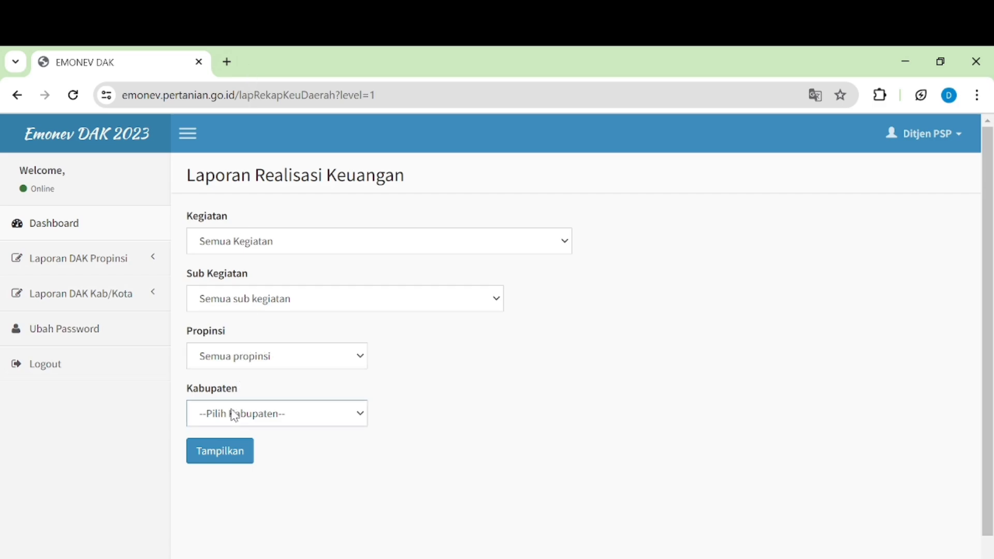
left_click(226, 458)
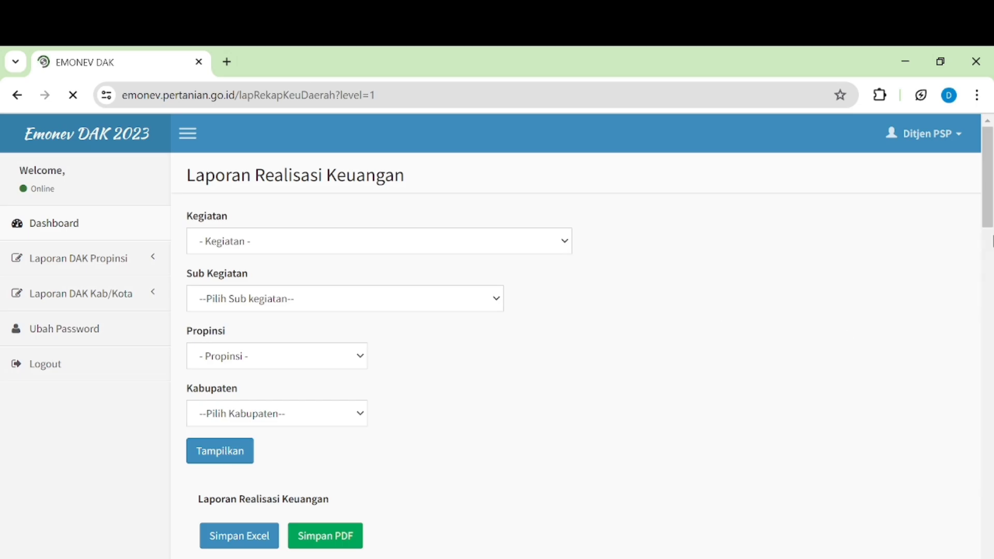
left_click_drag(985, 138, 987, 144)
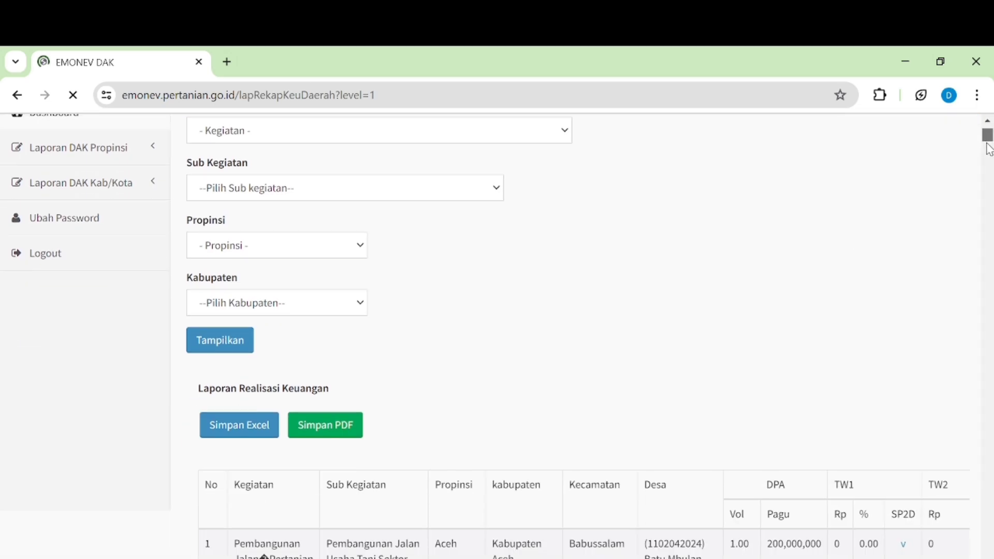
scroll(989, 150, "down", 2)
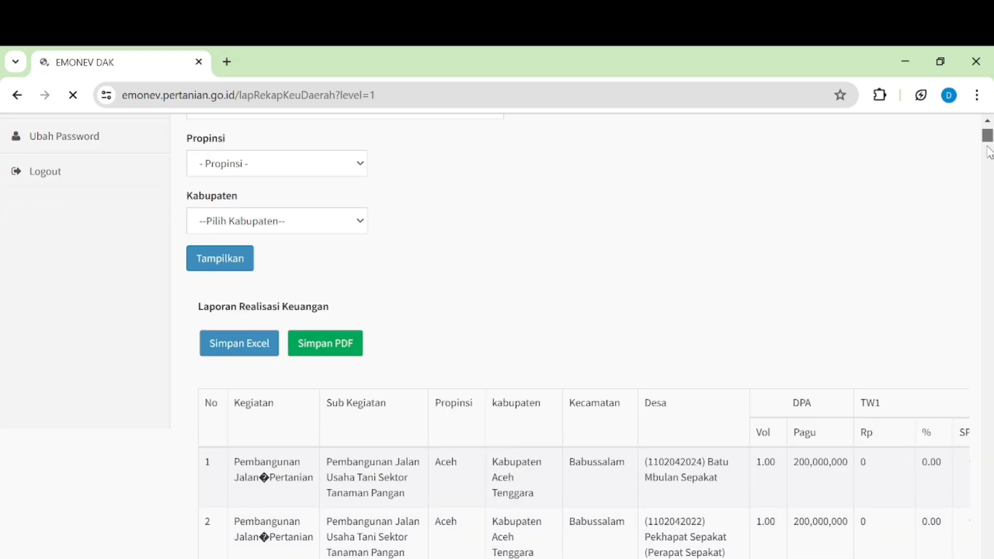
scroll(988, 154, "down", 1)
scroll(989, 153, "up", 3)
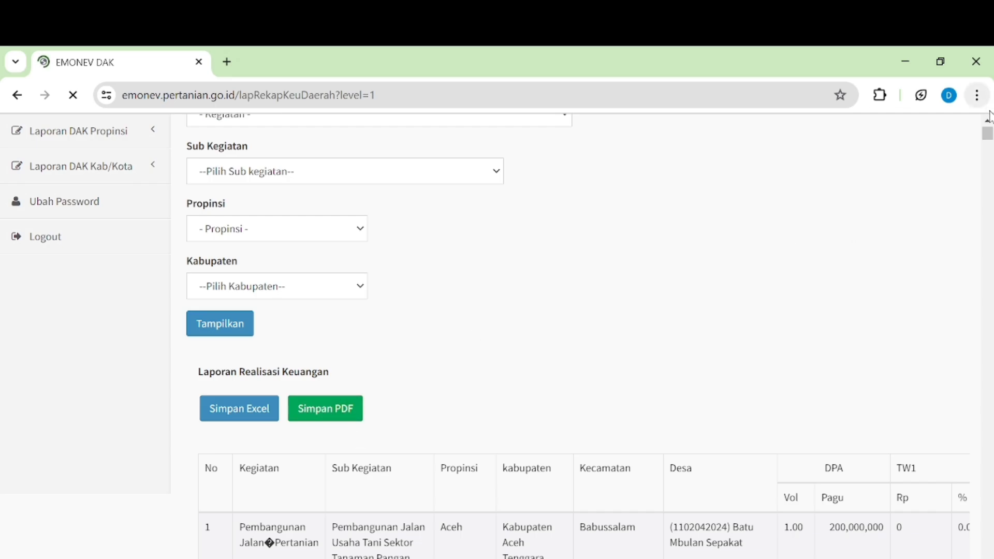
Step: Display the regency/city Rekap Realisasi Fisik report for Semua Kegiatan, Semua sub kegiatan, Semua propinsi and Semua Kabupaten
left_click(146, 294)
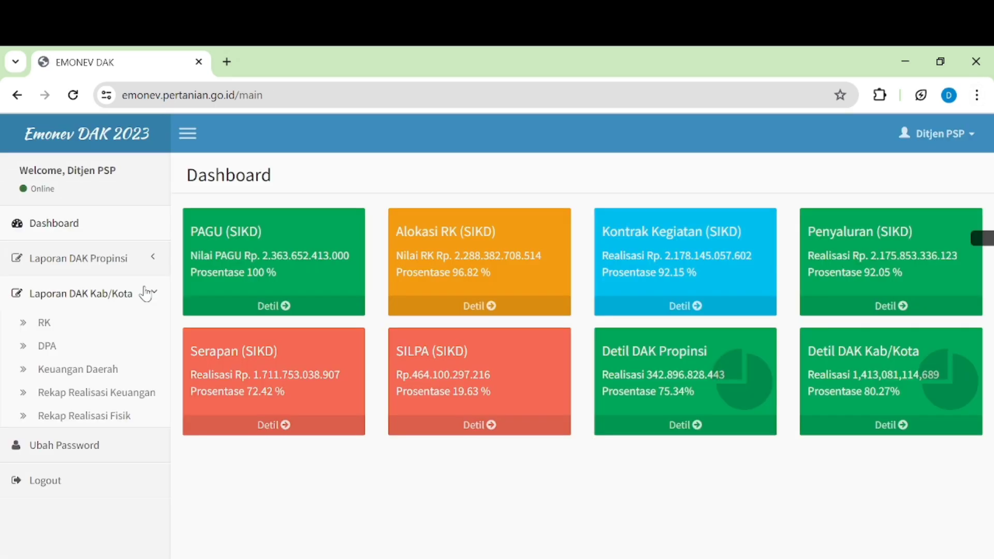
left_click(66, 418)
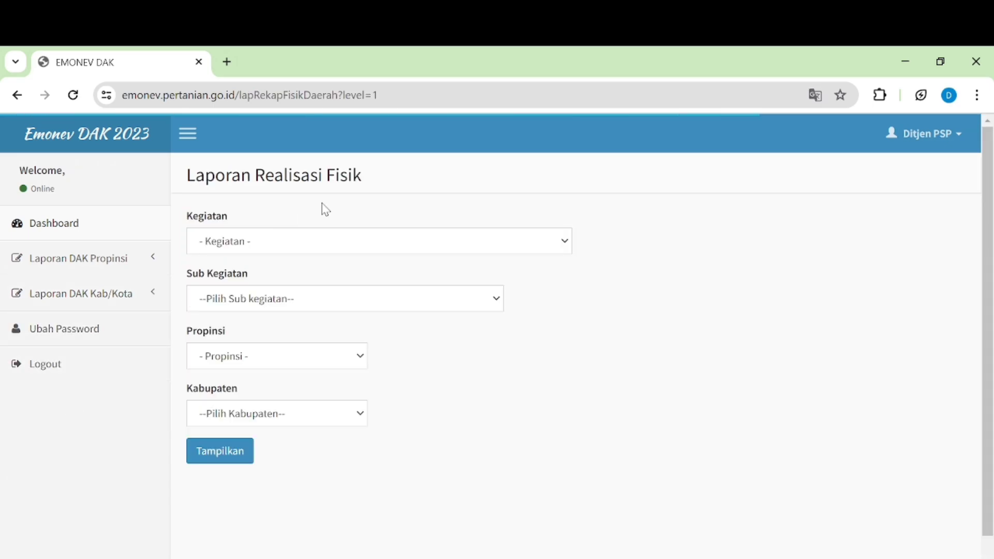
left_click(297, 249)
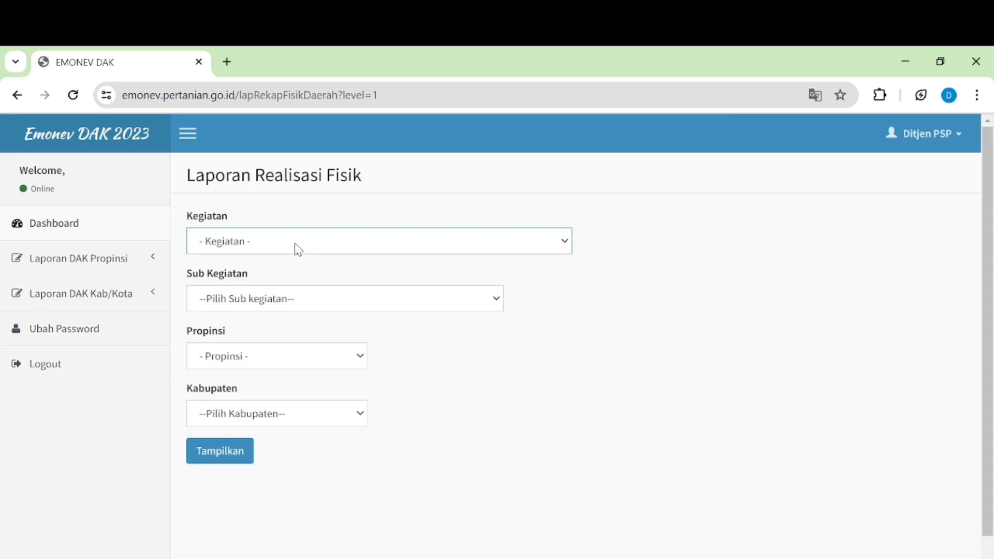
left_click(268, 269)
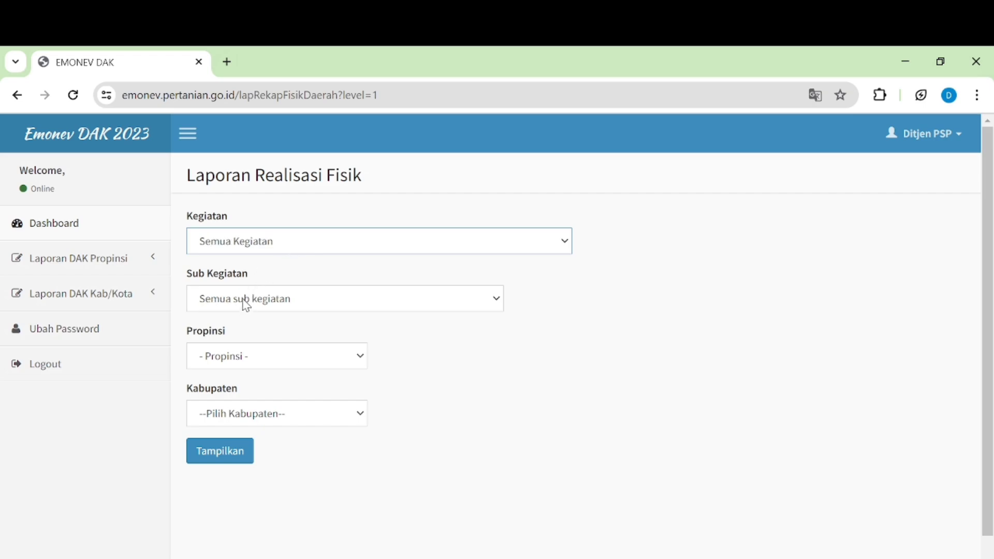
left_click(275, 364)
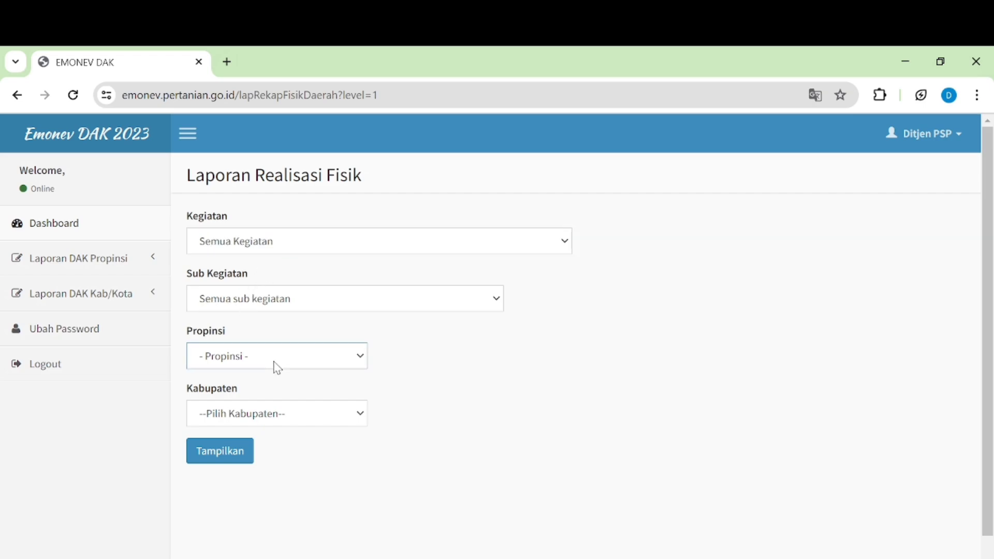
left_click(249, 72)
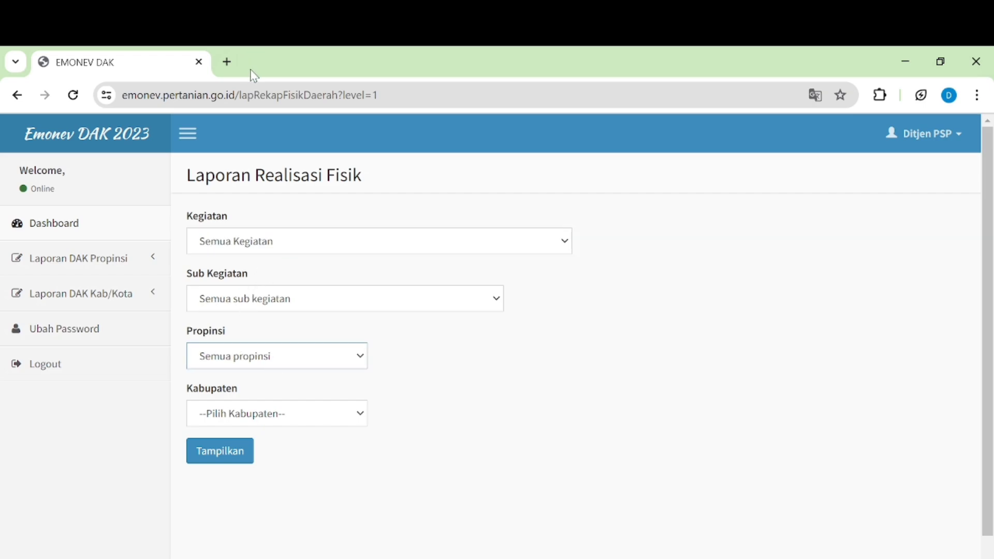
left_click(251, 414)
left_click(243, 457)
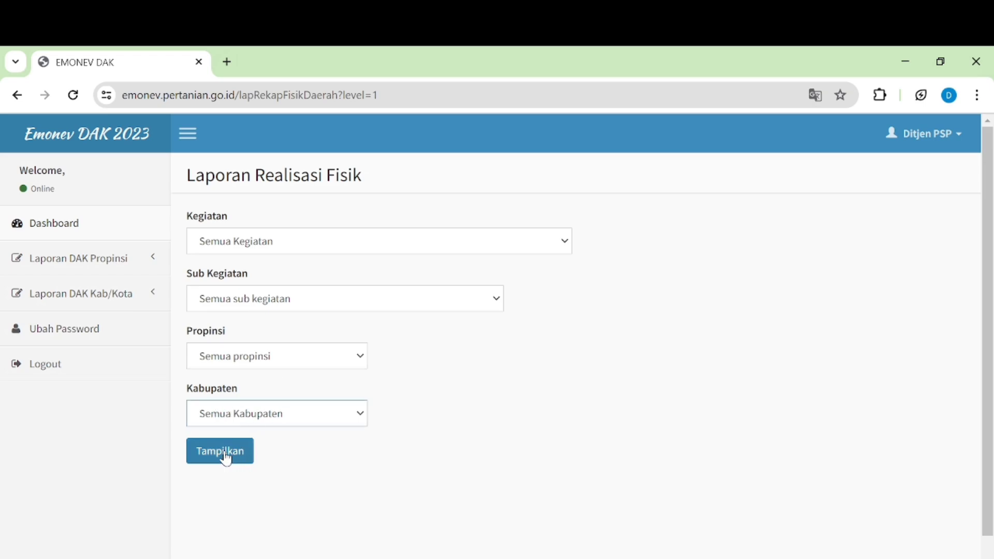
left_click(222, 458)
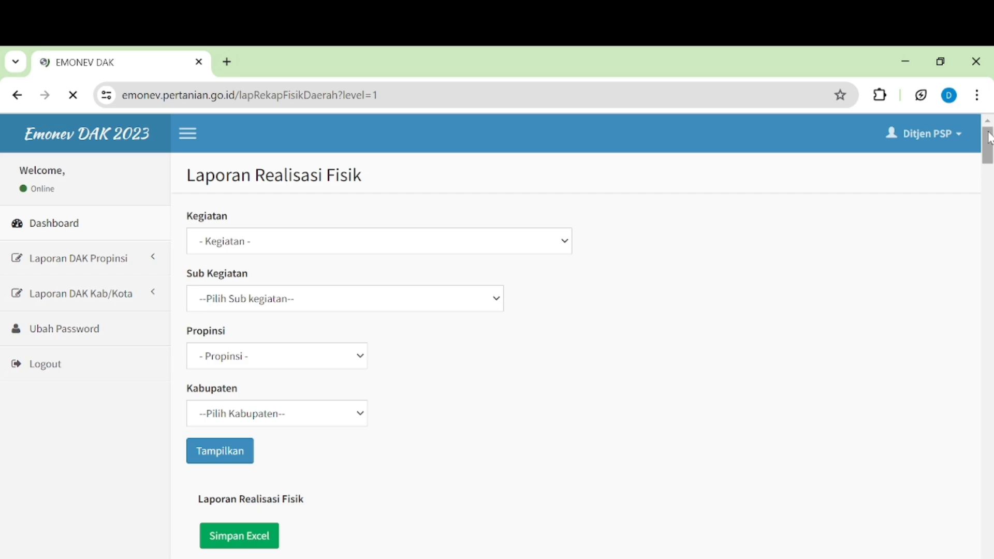
Step: View the TW1 photo for the second row of the Laporan Realisasi Fisik table, and return to the report's filters
left_click_drag(988, 138, 992, 166)
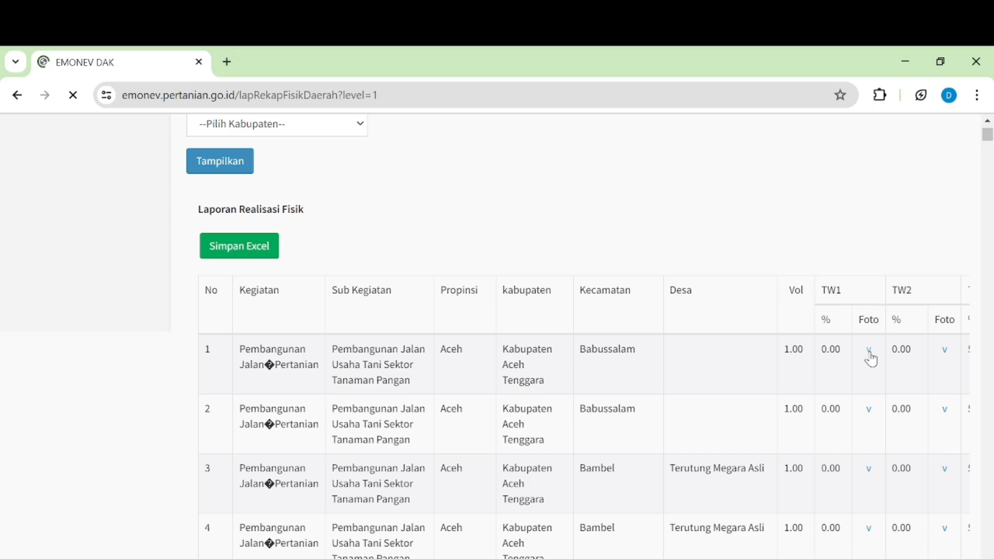
left_click(869, 410)
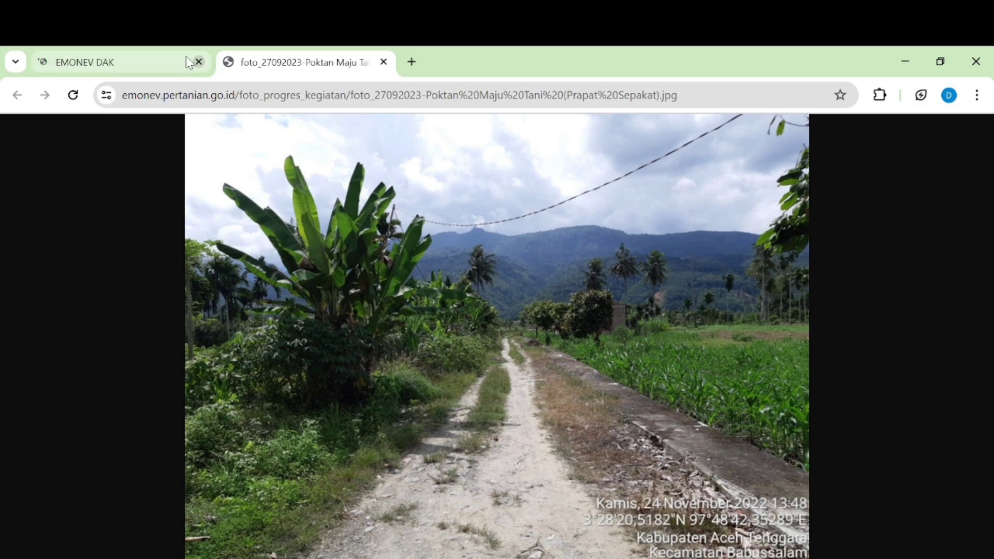
left_click(152, 61)
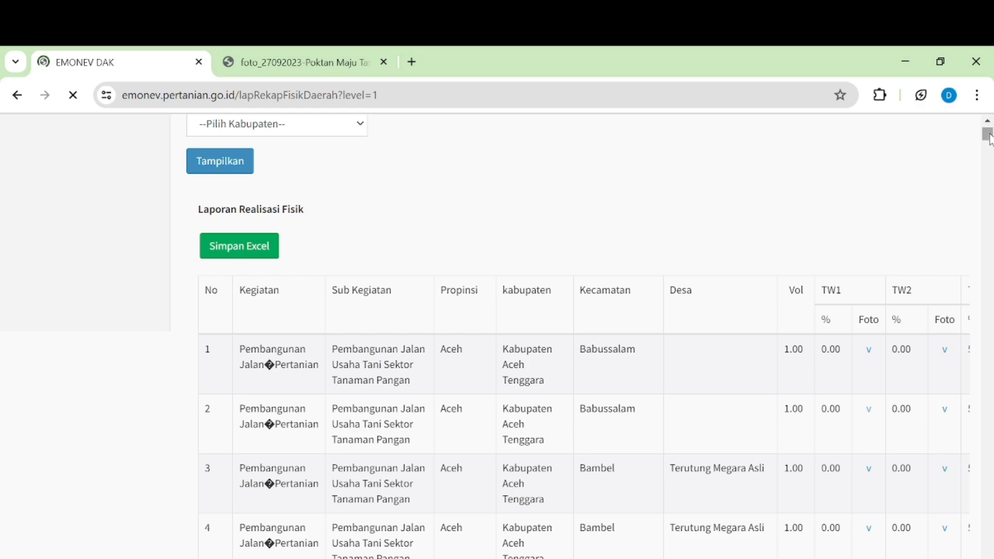
scroll(988, 137, "up", 2)
scroll(987, 137, "up", 4)
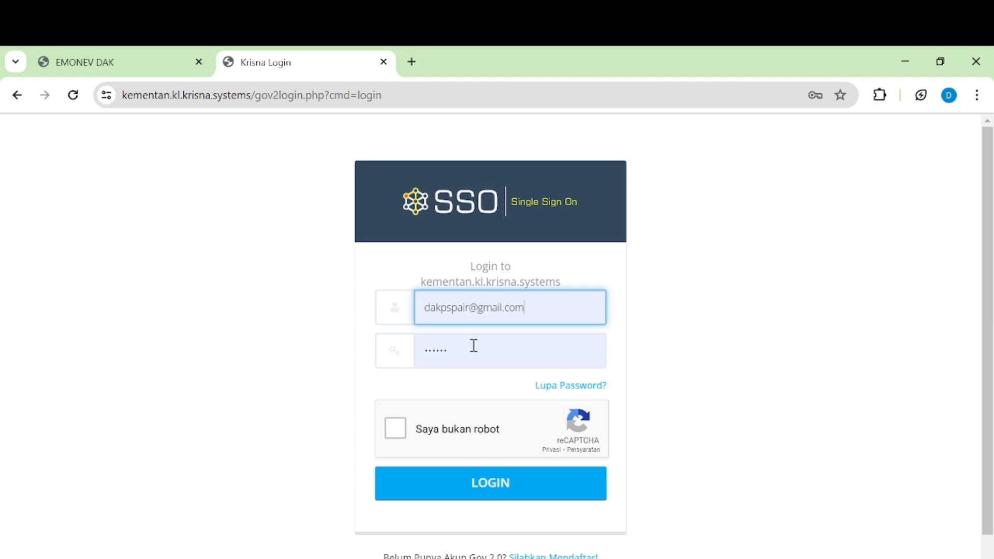
Step: Complete the robot check, log in to KRISNA with the prefilled credentials, and dismiss the password warning and Perhatian notice
left_click(405, 433)
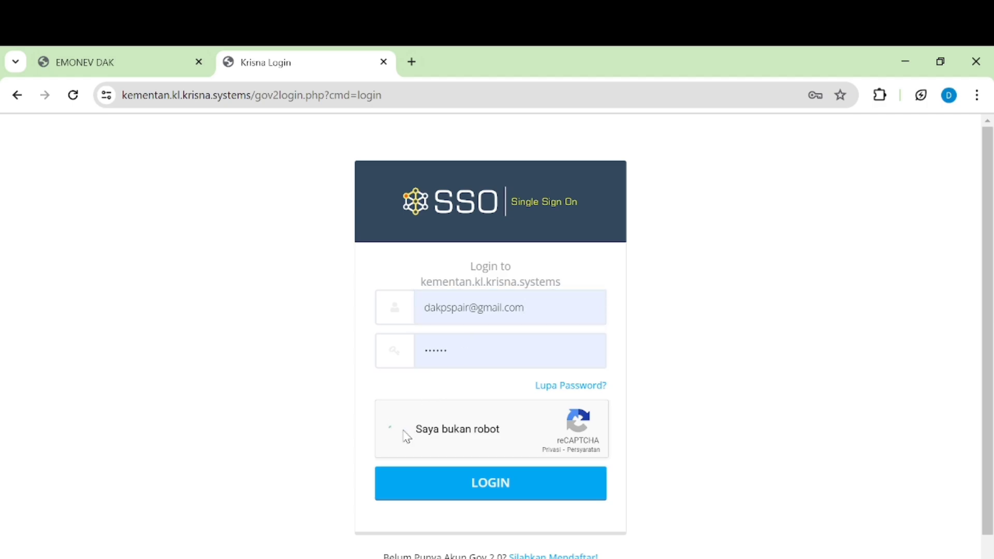
left_click(492, 484)
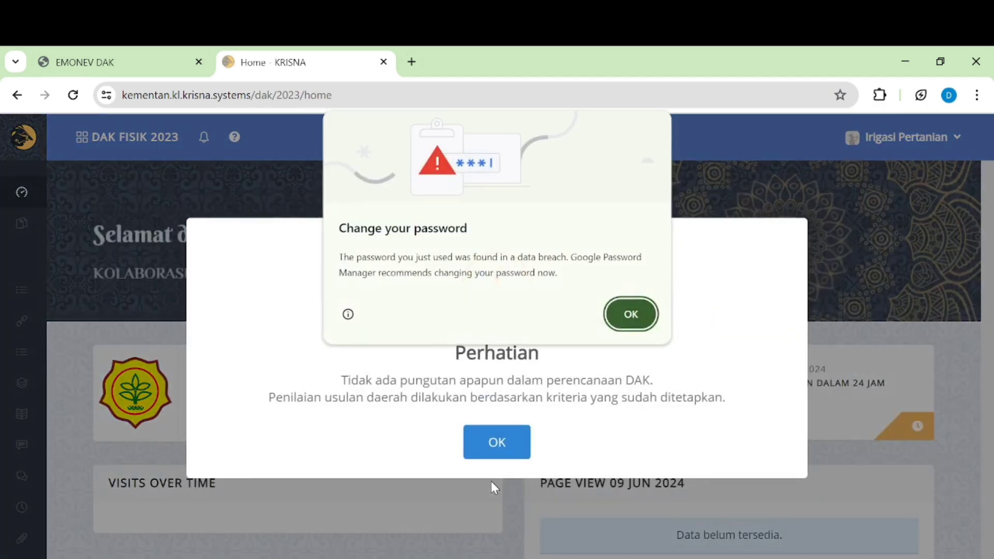
left_click(629, 314)
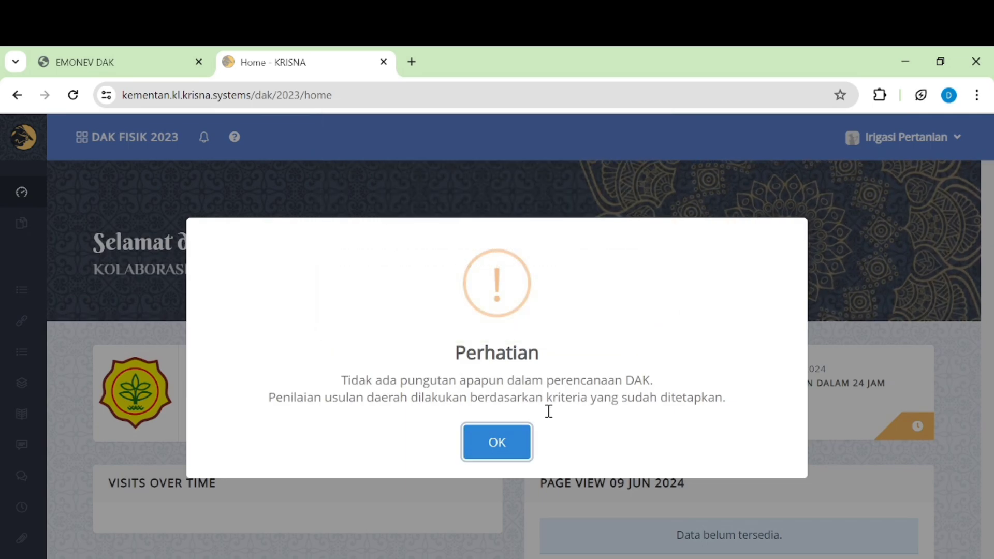
left_click(504, 449)
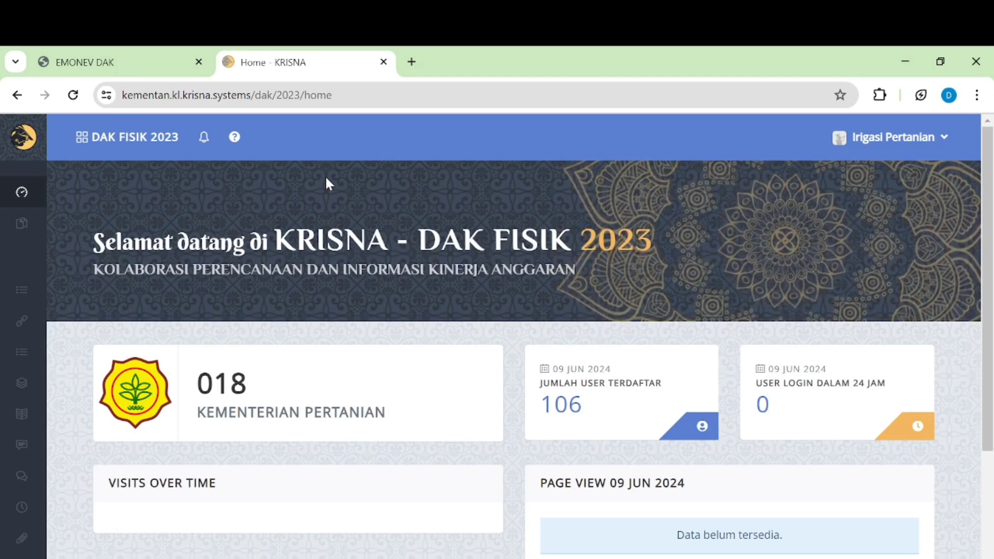
Step: Choose DAK FISIK 2023 among the KRISNA apps and dismiss its Perhatian notice
left_click(122, 140)
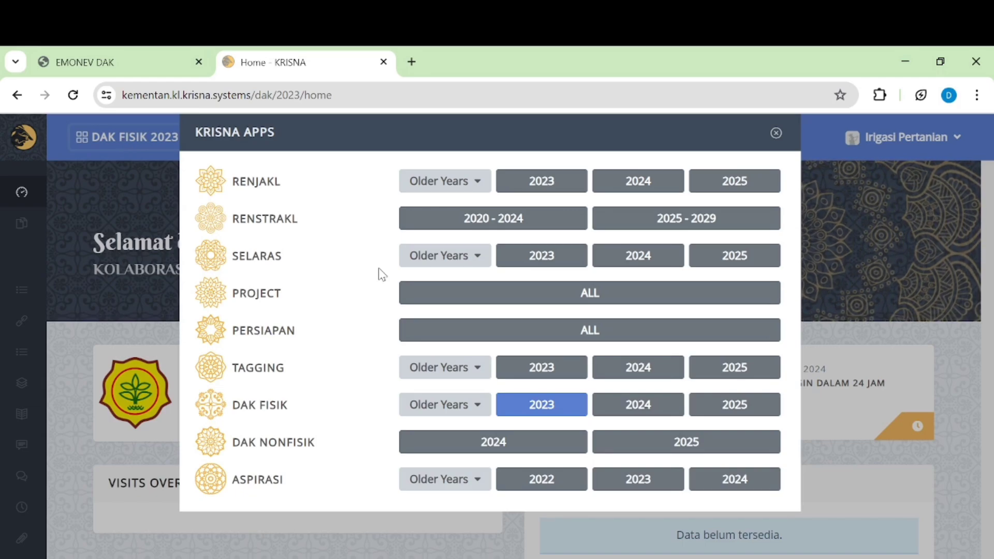
left_click(556, 410)
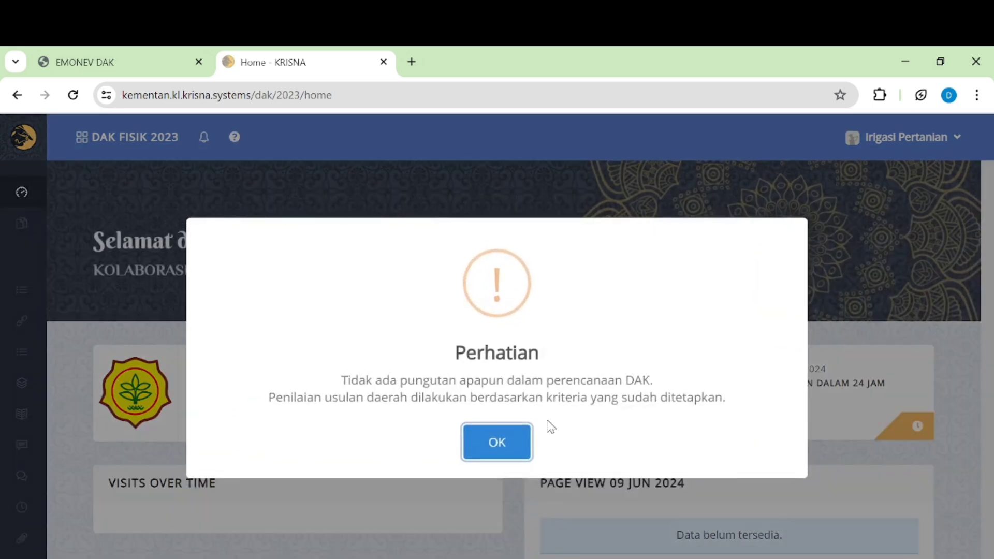
left_click(496, 442)
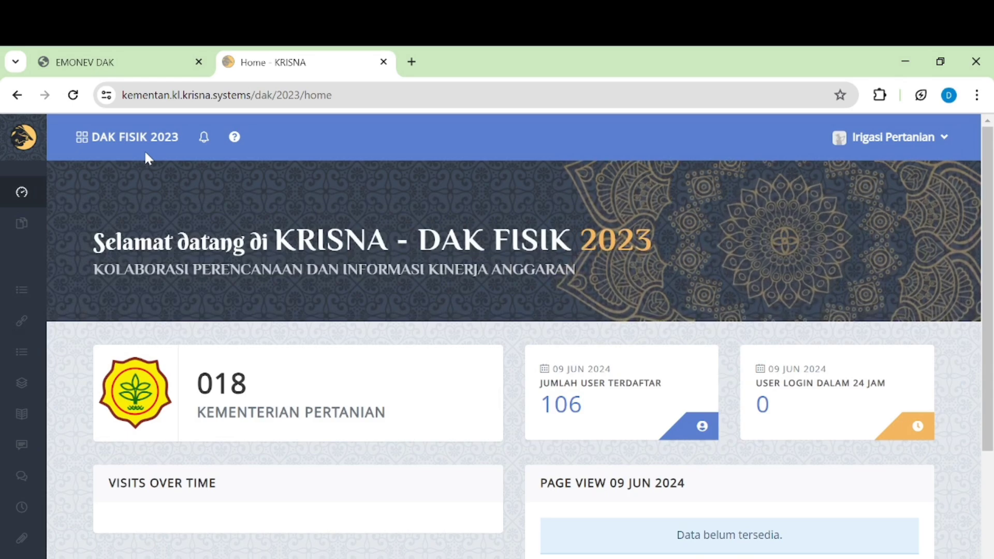
Step: Display the Rekap IO Laporan for all Wilayah, and review the Immediate Outcome table and its export options
mouse_move(8, 207)
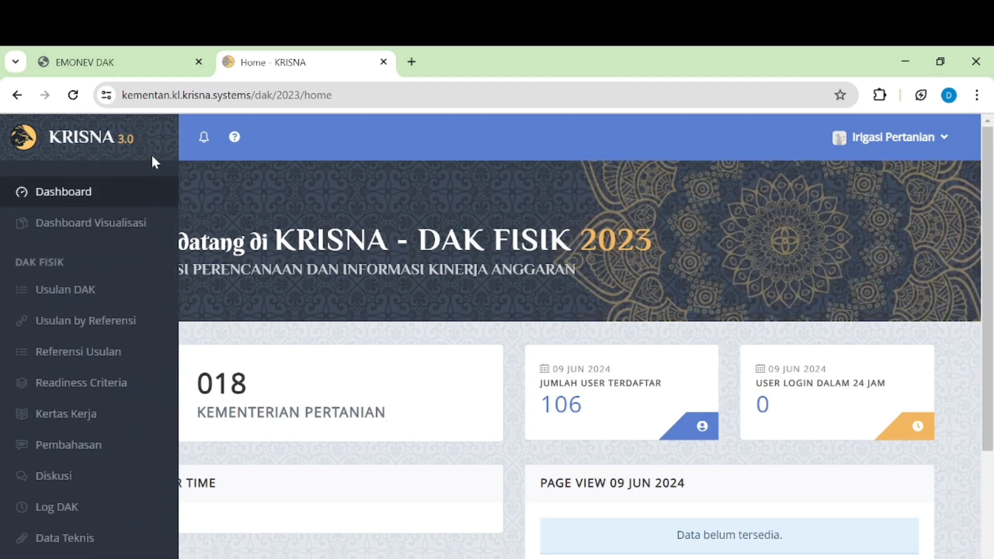
scroll(173, 176, "down", 2)
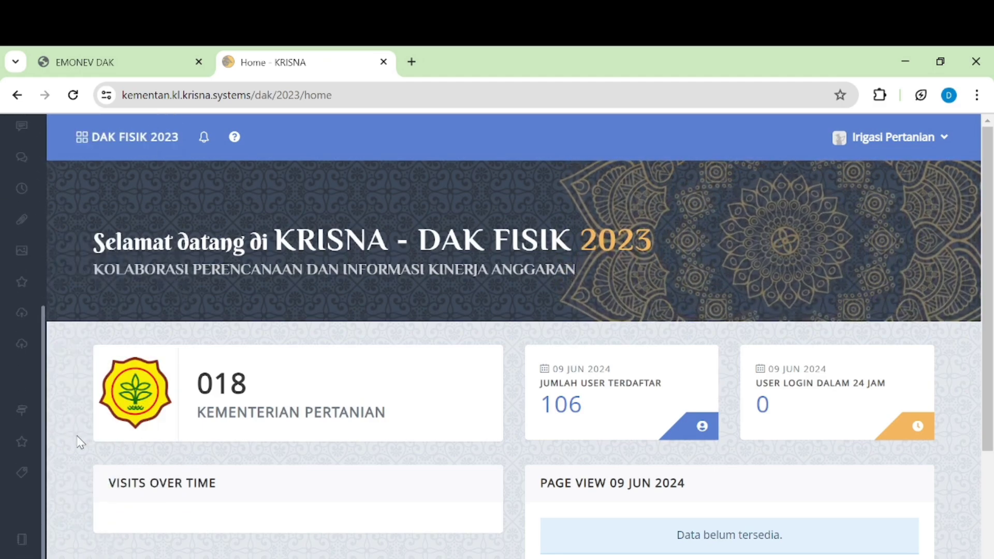
mouse_move(3, 361)
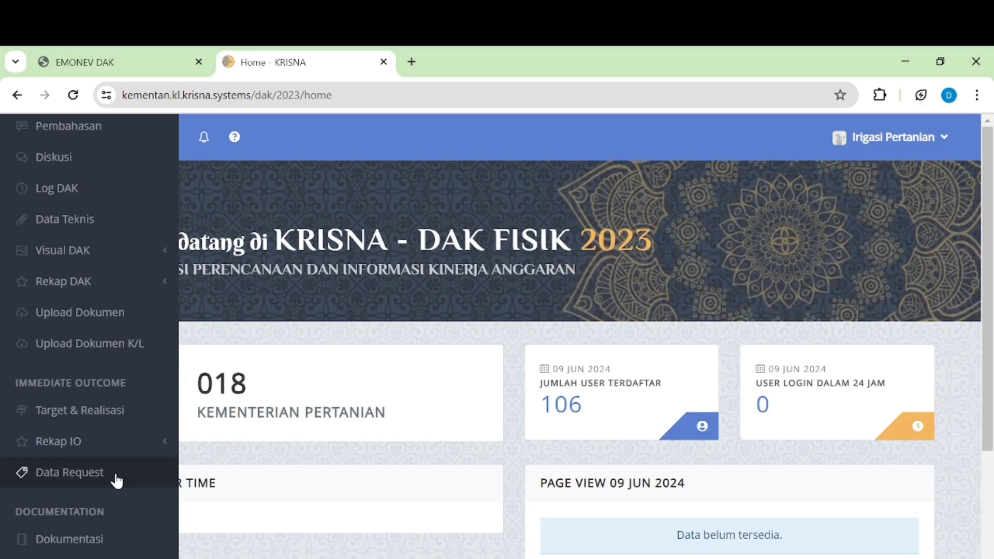
left_click(85, 454)
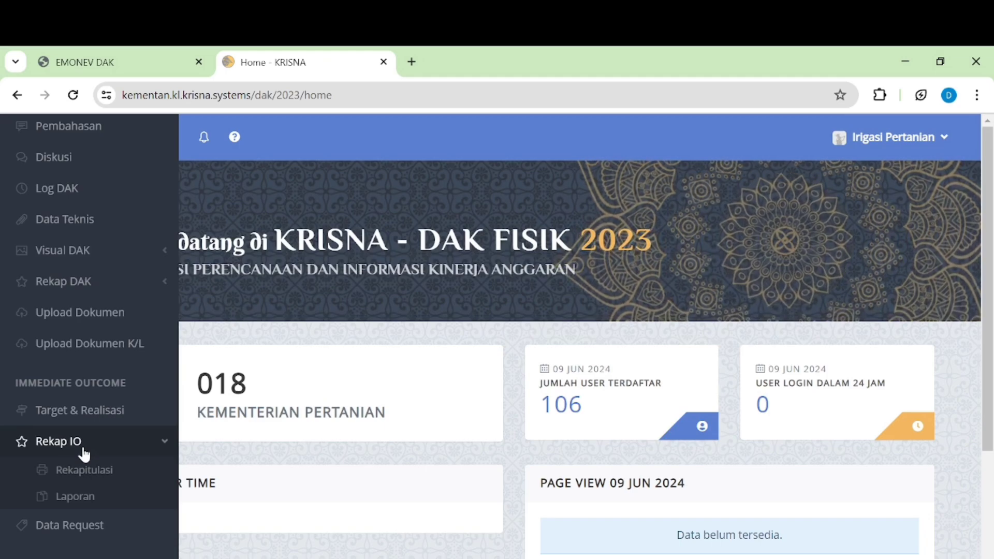
left_click(89, 498)
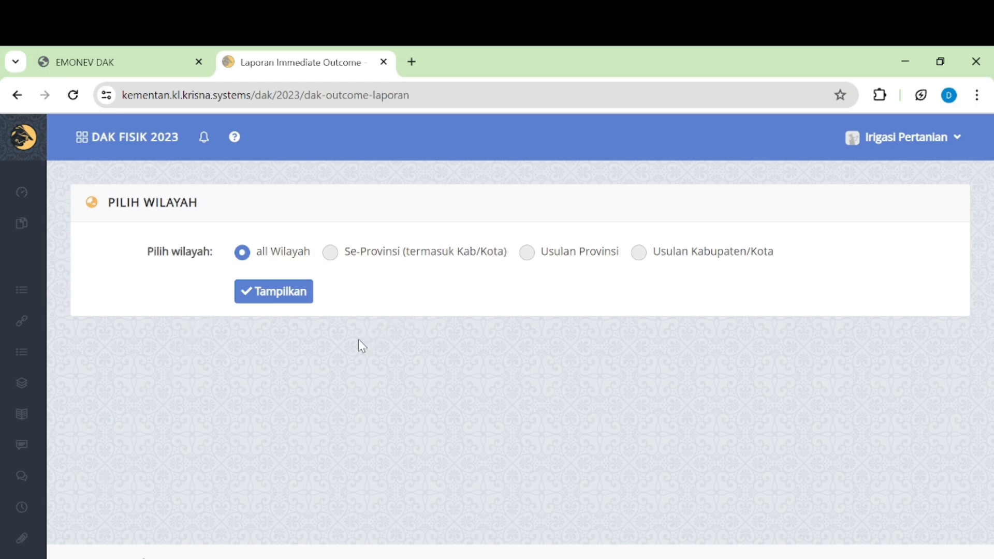
left_click(272, 295)
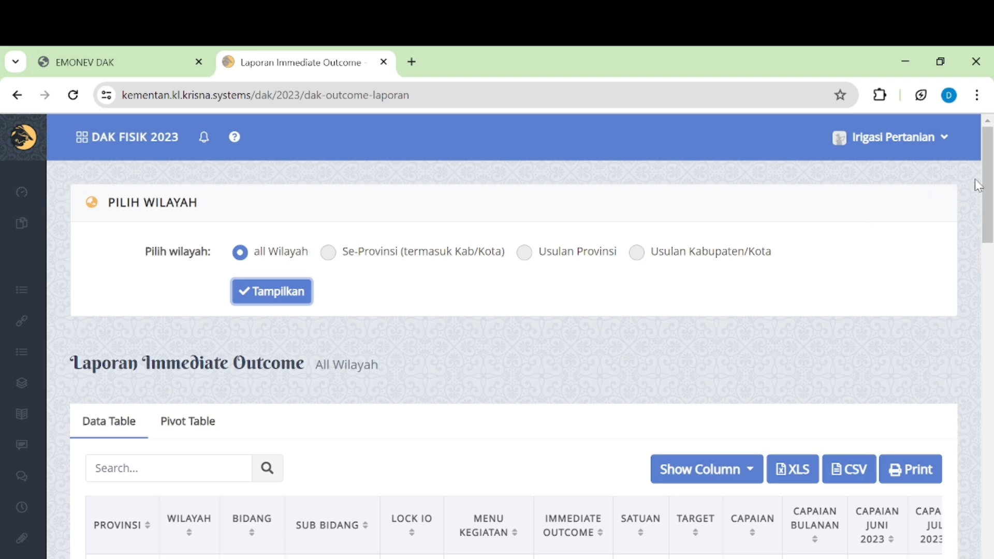
left_click_drag(987, 185, 987, 268)
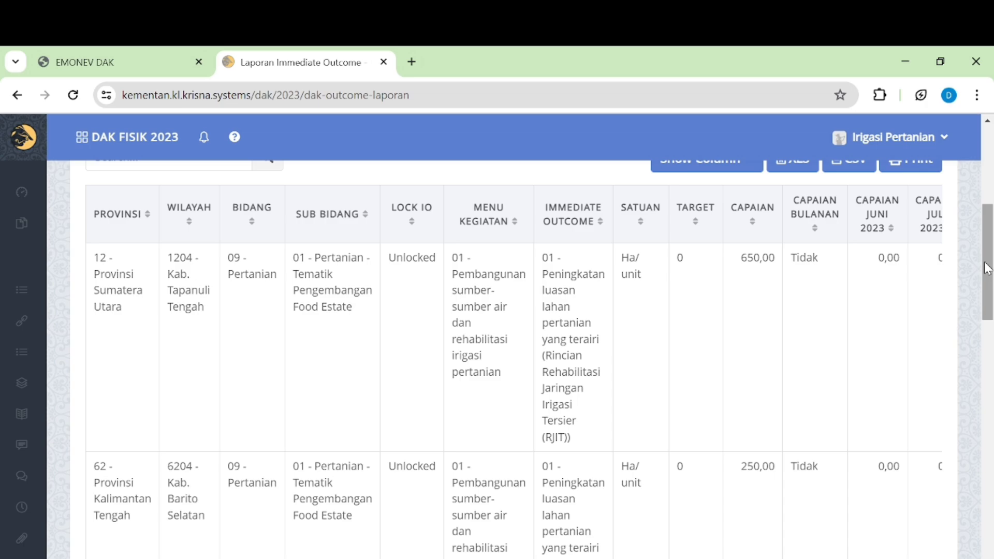
mouse_move(988, 267)
left_mouse_down()
mouse_move(991, 239)
mouse_move(991, 257)
left_mouse_up()
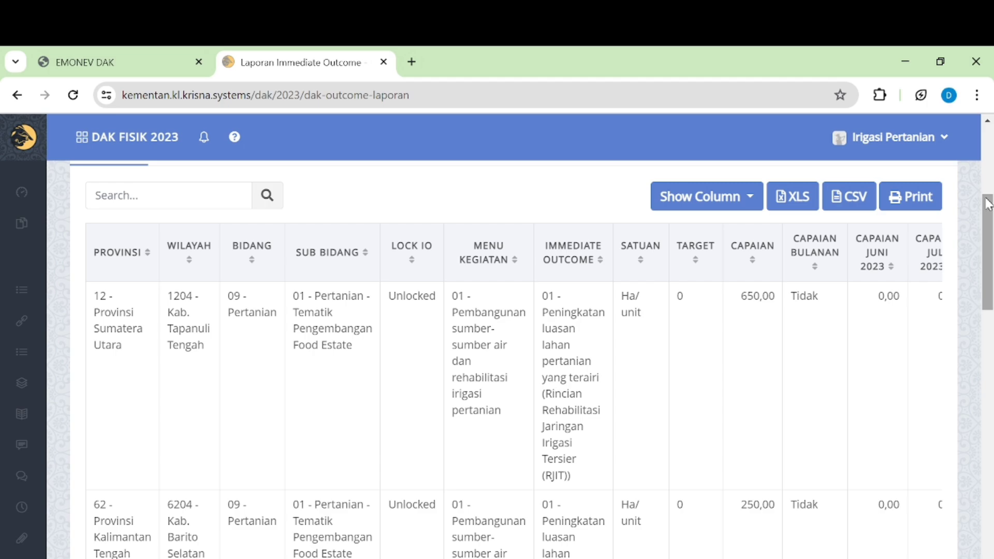
left_click_drag(989, 203, 989, 166)
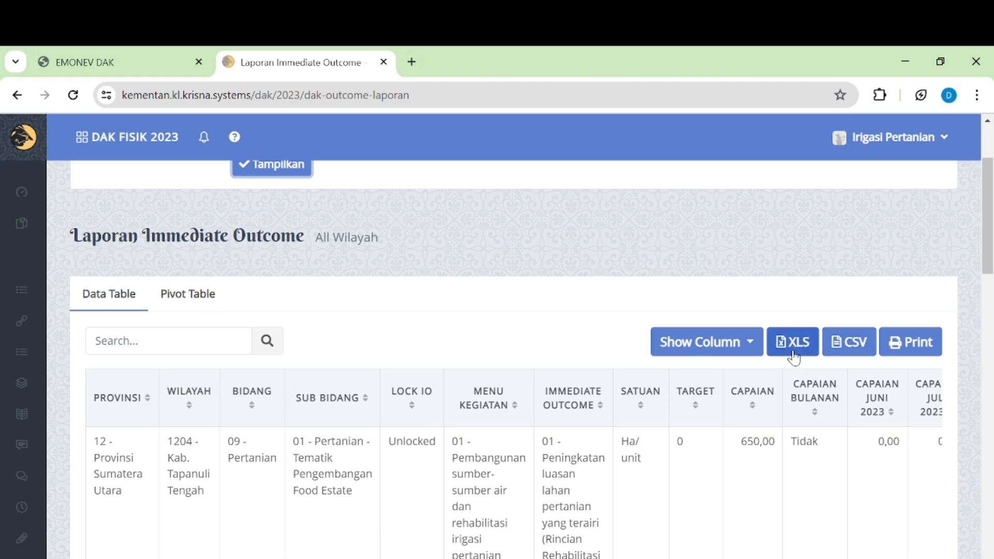
scroll(990, 210, "down", 2)
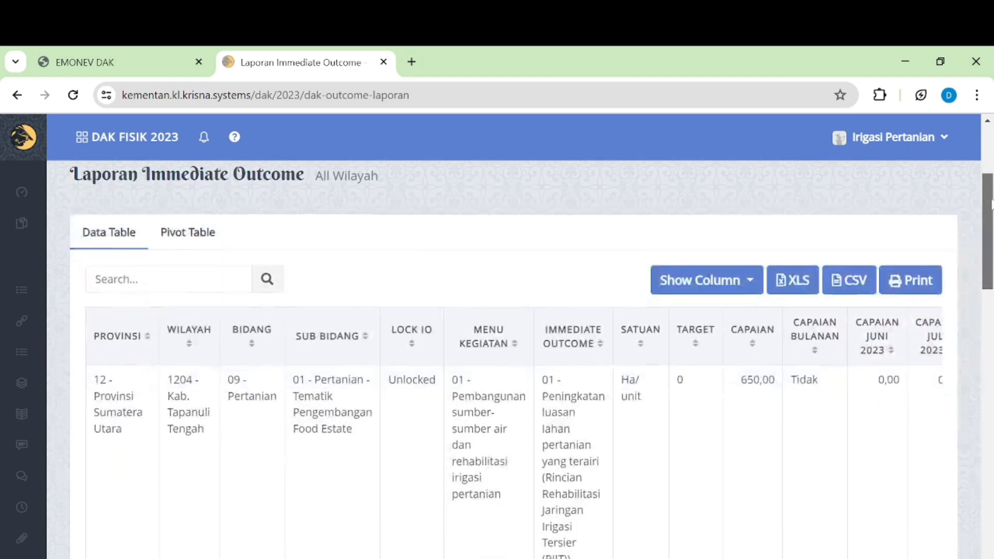
scroll(990, 210, "up", 4)
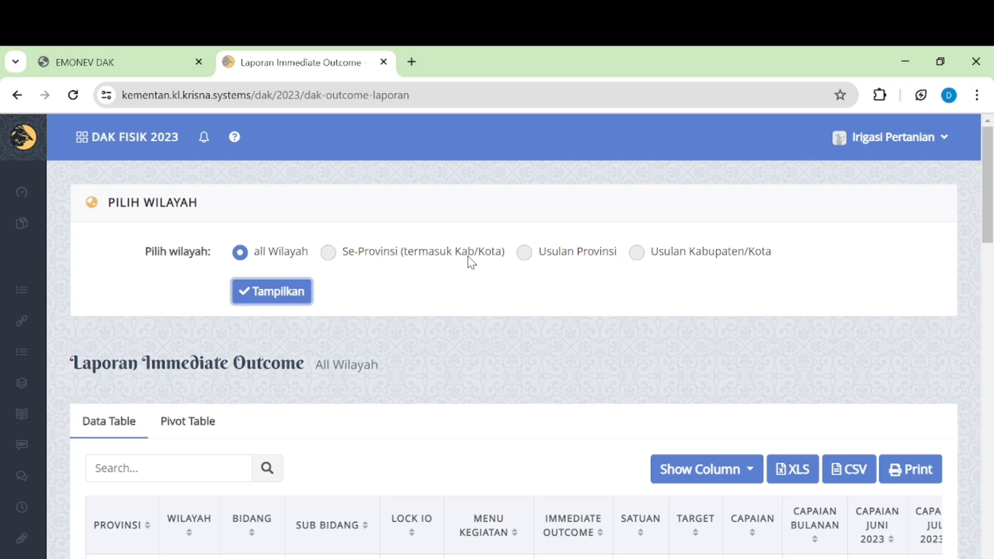
Step: Switch to the laporan_dak workbook in Excel and skim the heading row of the Data Monev DAK belum lapor sheet
key("alt+Tab")
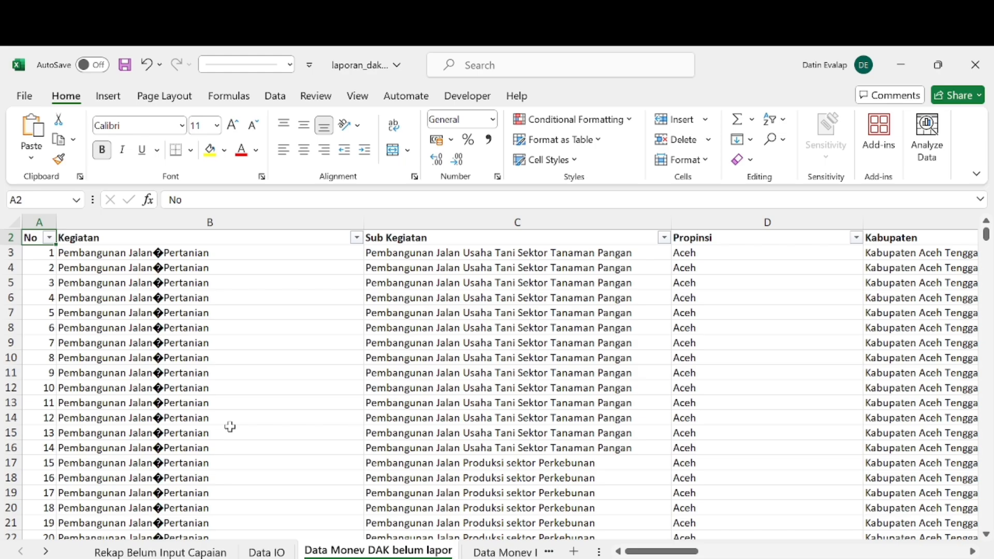
key("Right")
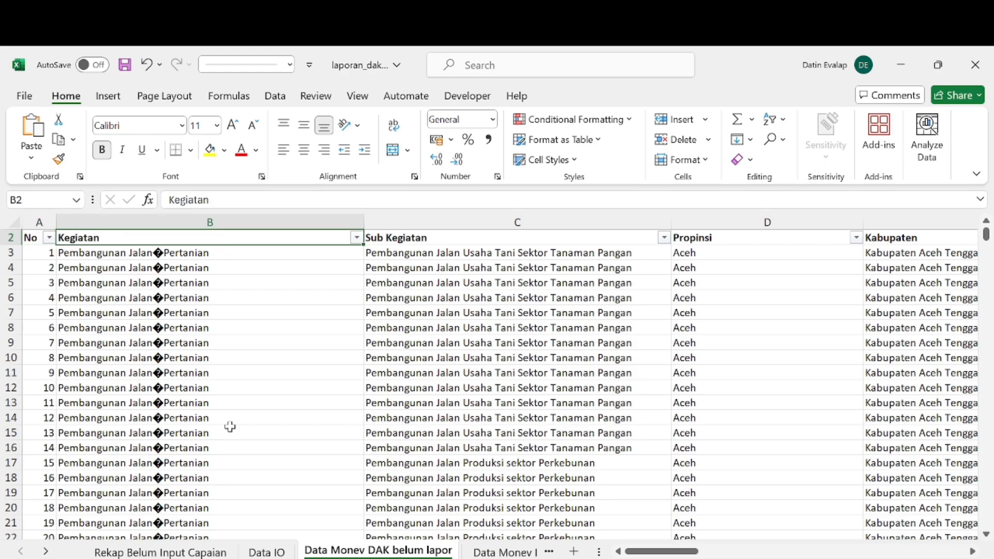
key("Left")
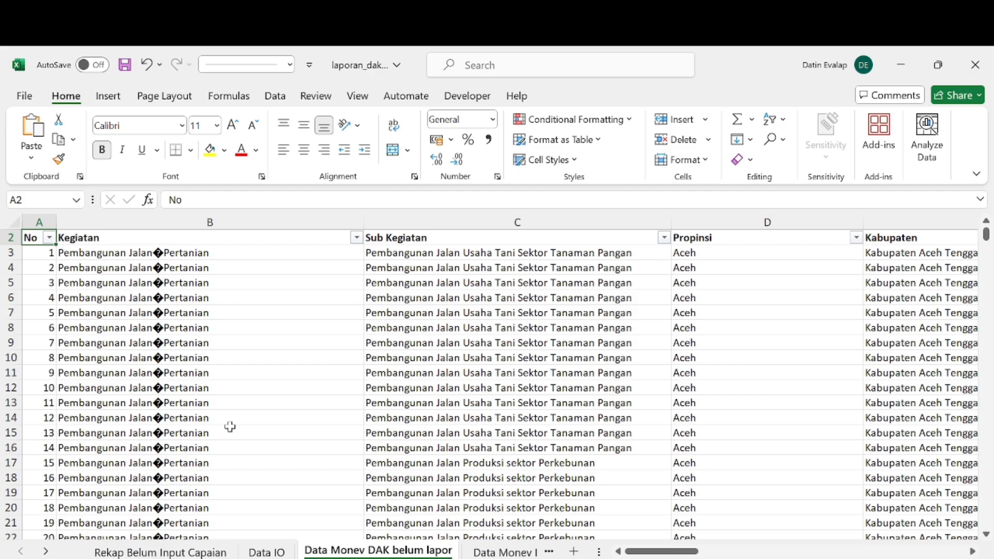
key("Right")
key("Right")
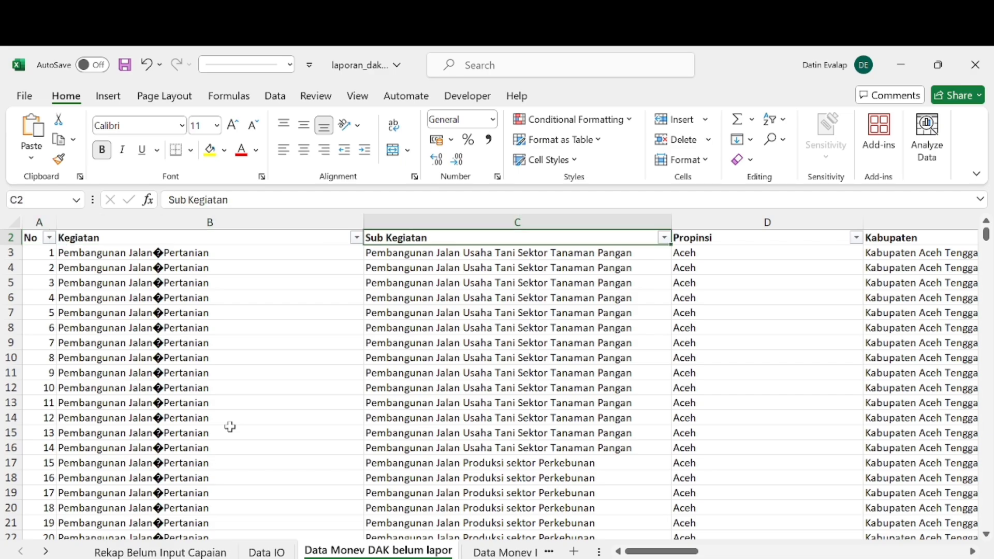
key("Right")
key("Right")
key("ctrl+Right")
key("ctrl+Left")
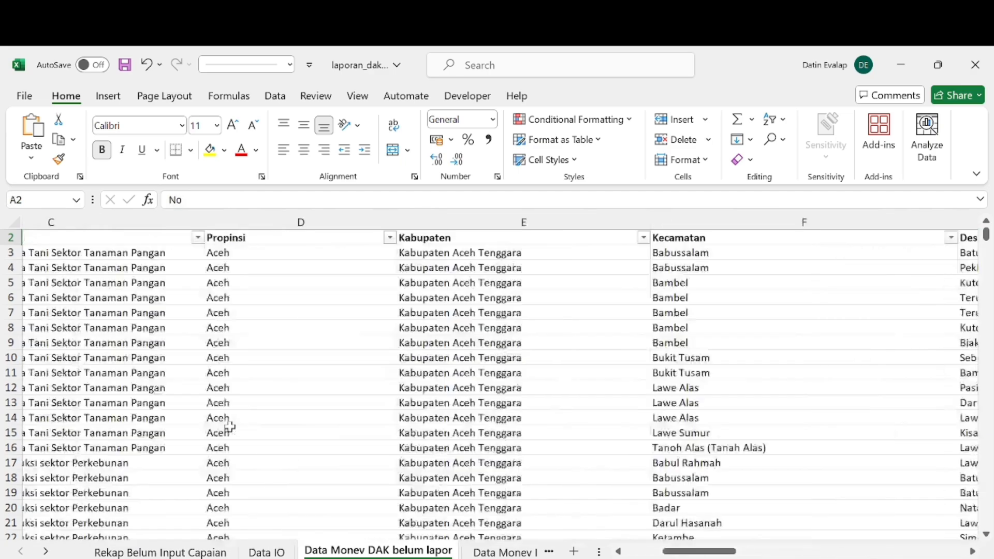
Step: Examine the activity and location columns of the Data Monev DAK sheet, from Kegiatan through Desa
key("Right")
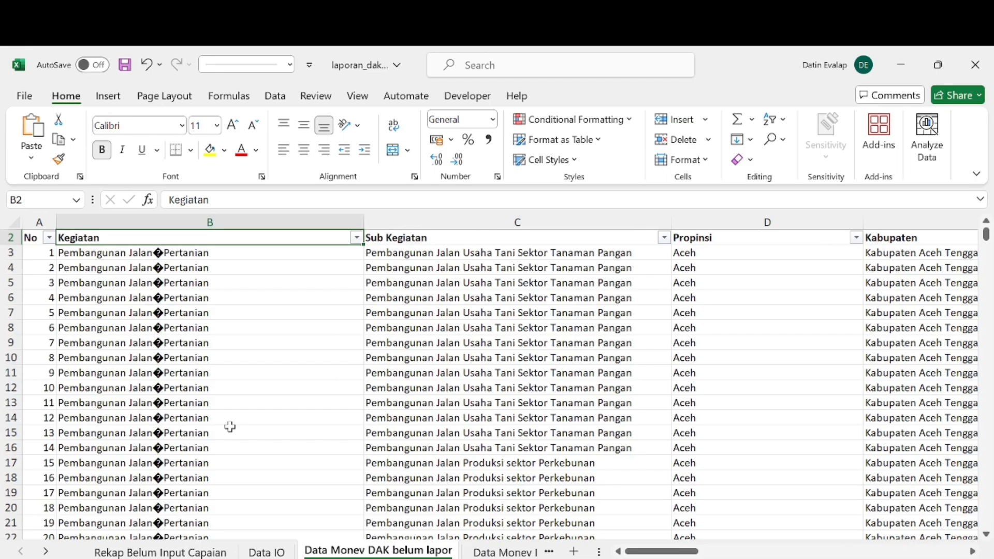
key("Right")
key("Right")
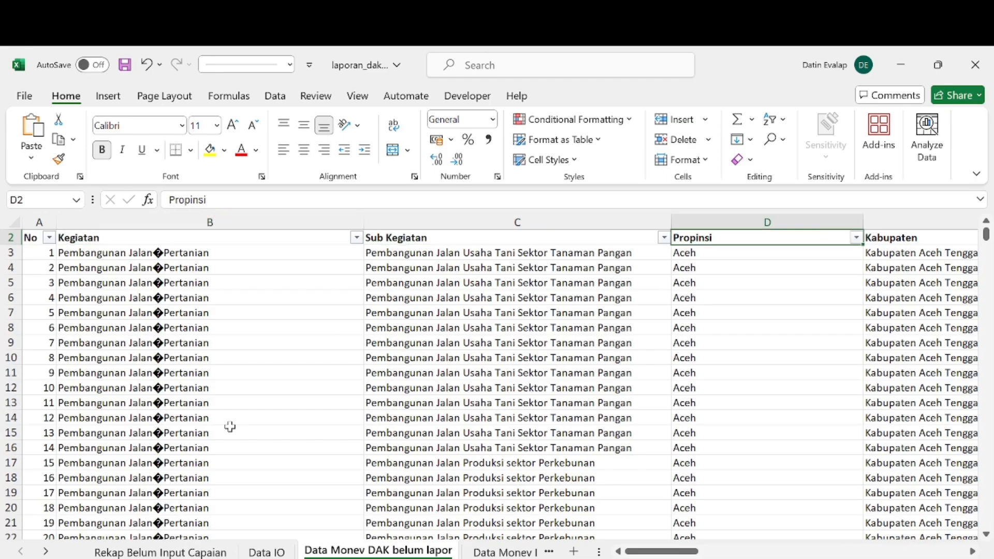
key("Right")
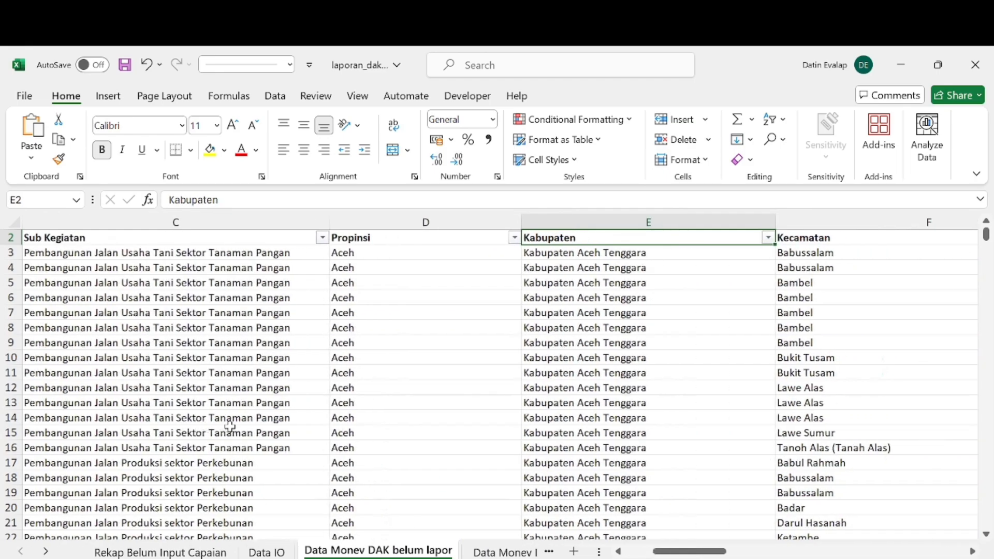
key("Right")
key("Right")
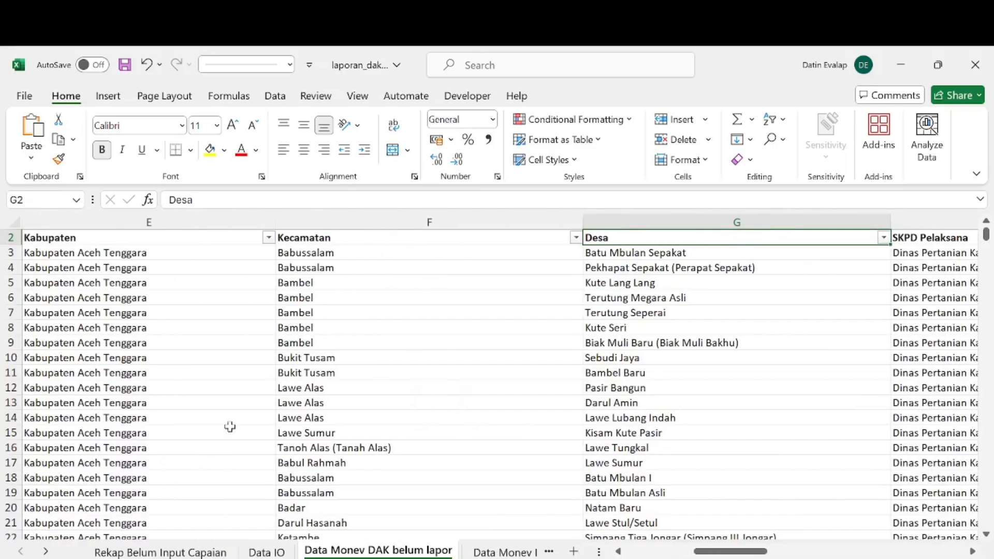
Step: Examine the implementation columns from SKPD Pelaksana through Jumlah Tenaga Kerja yang Terlibat
key("Right")
key("Right")
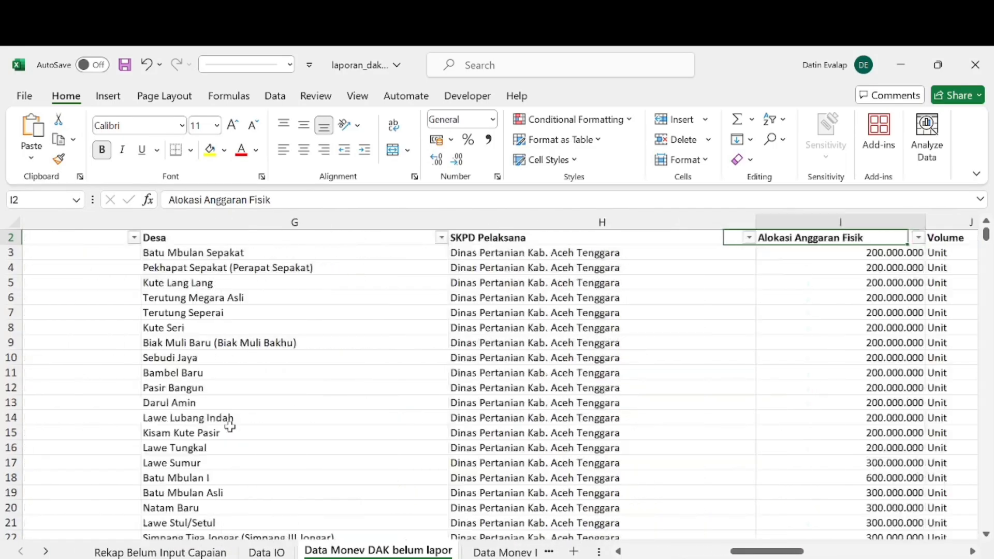
key("Right")
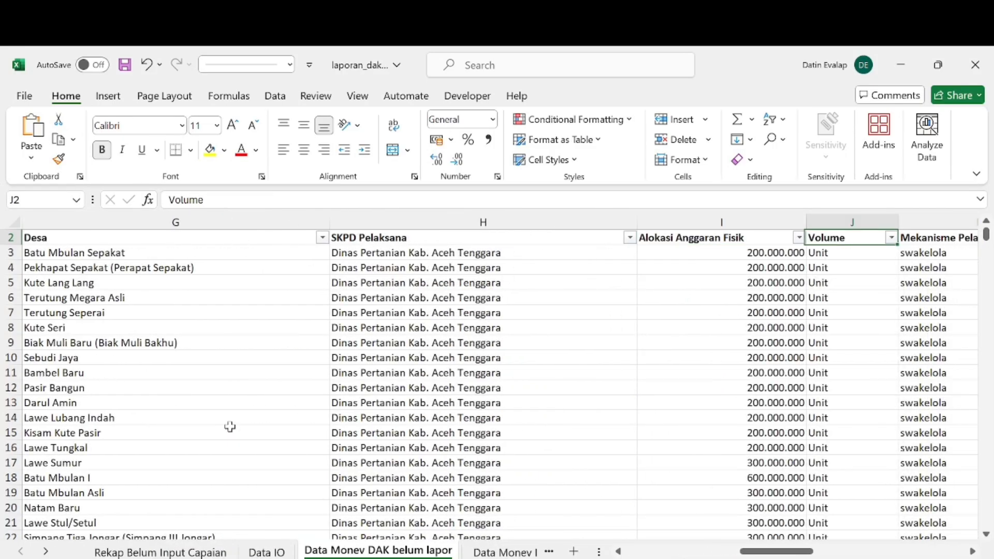
key("Right")
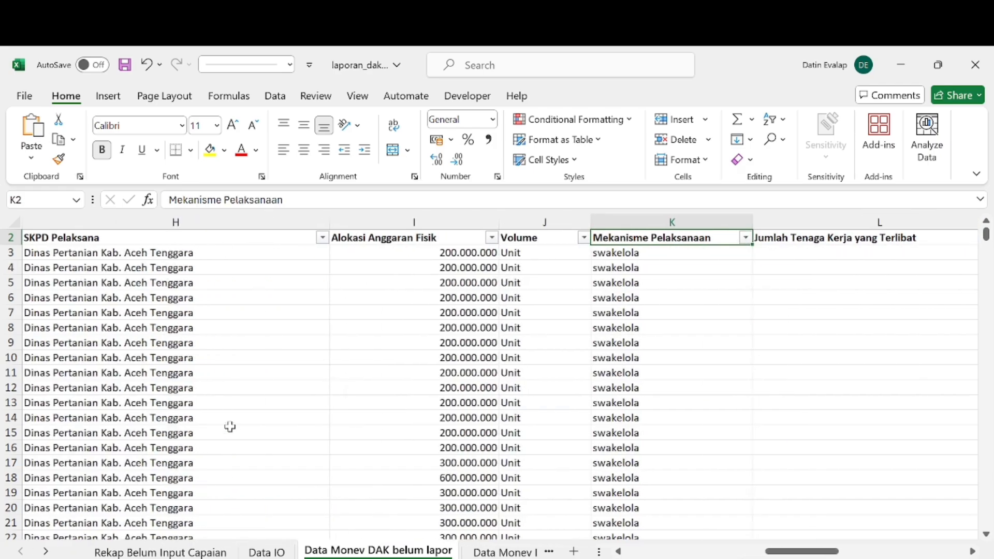
key("Right")
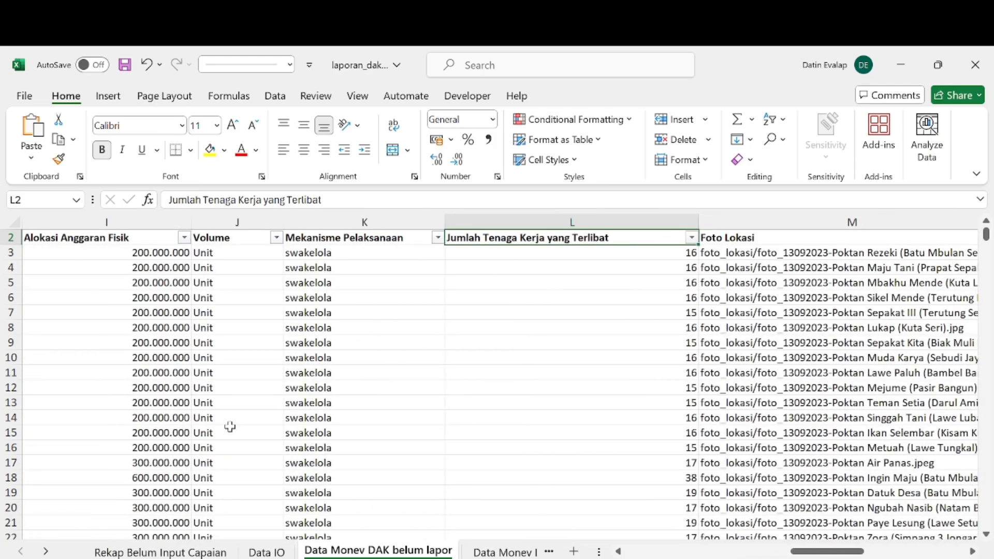
Step: Examine the photo, coordinate, and financial and physical realization columns, from Foto Lokasi through Status Real Fisik
key("Right")
key("Right")
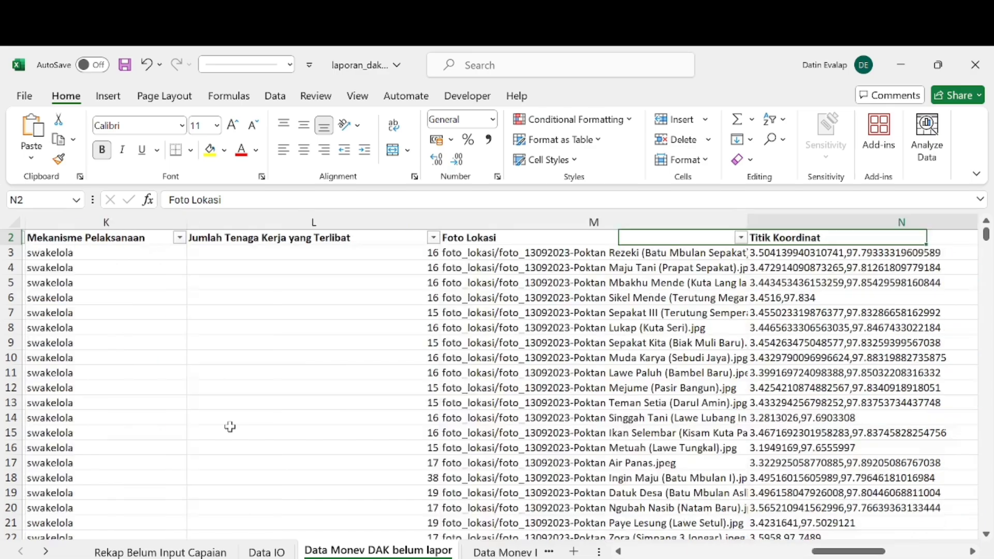
key("Right")
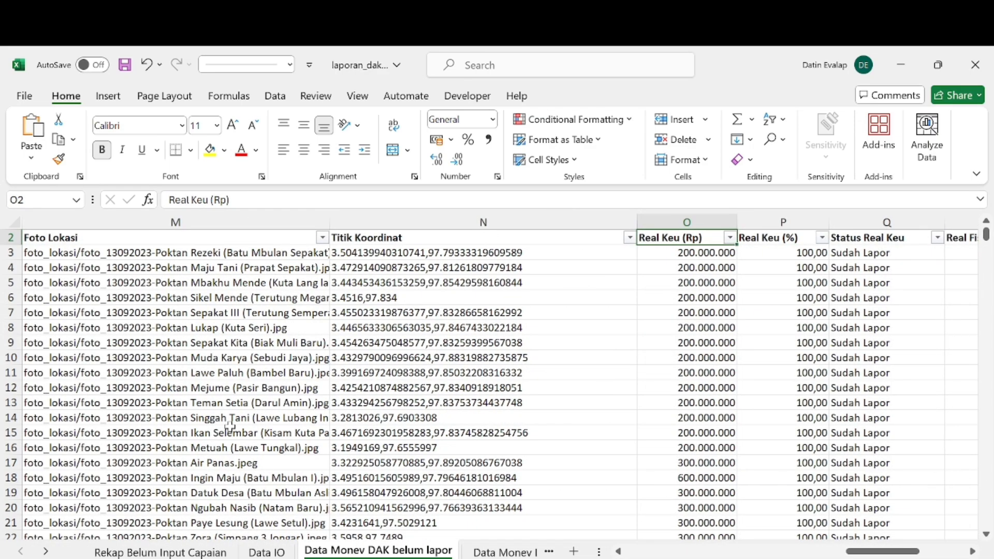
key("Right")
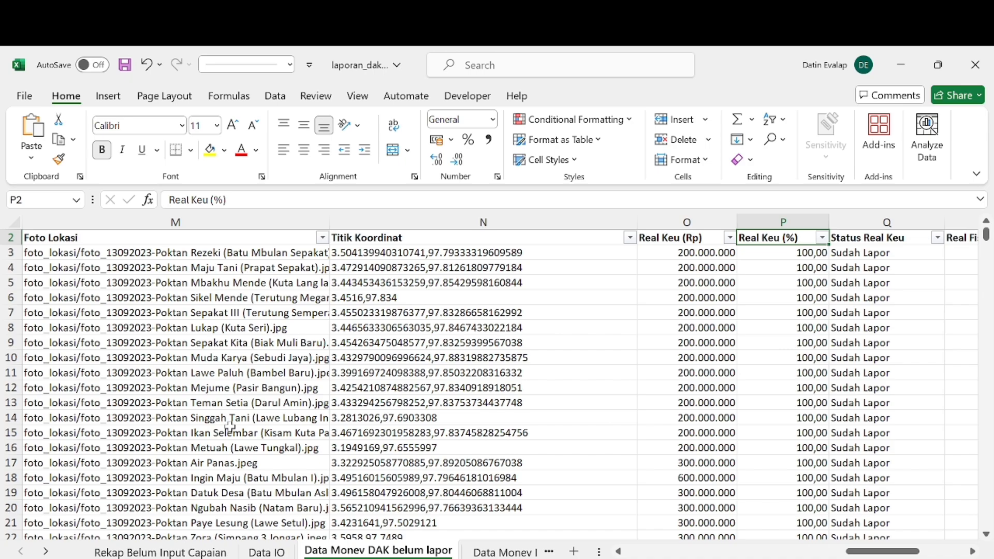
key("Right")
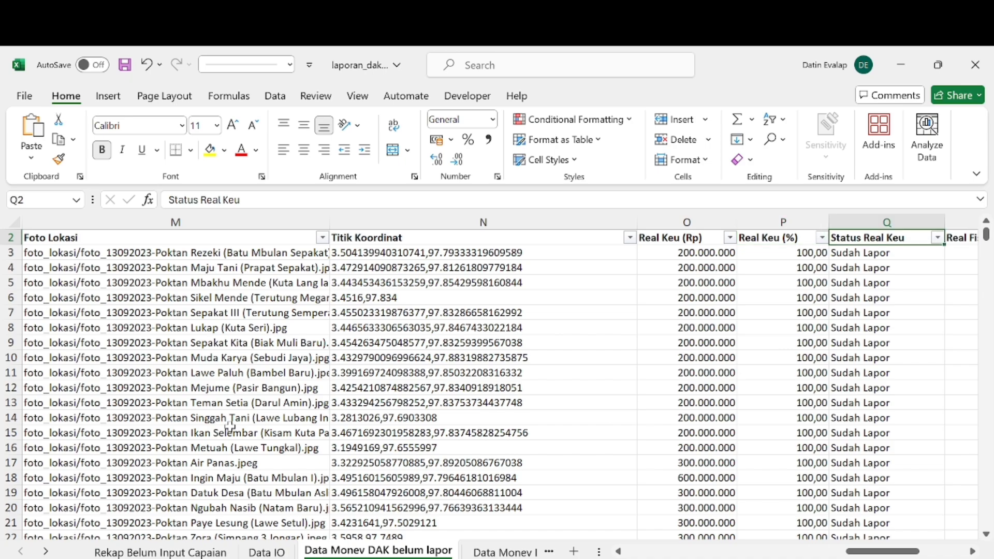
key("Right")
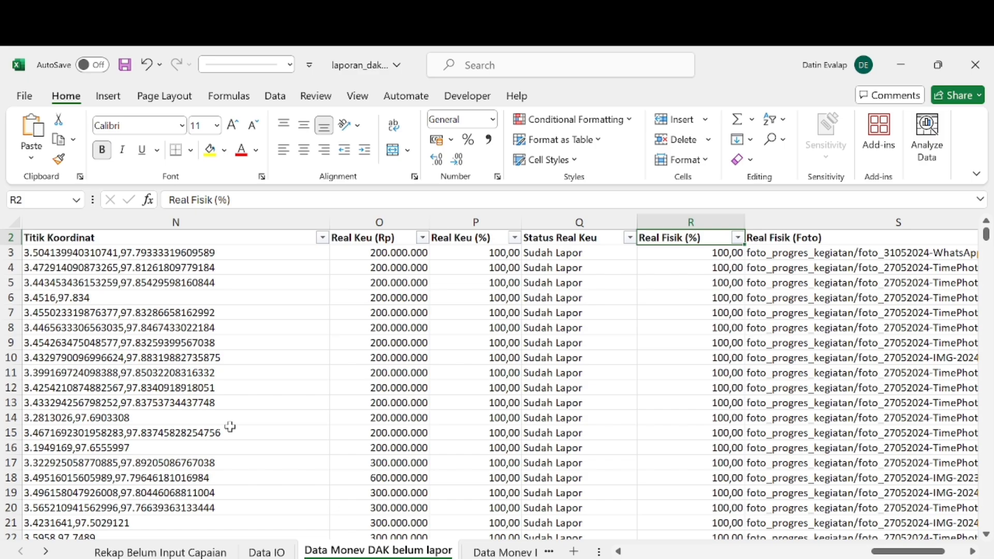
key("Right")
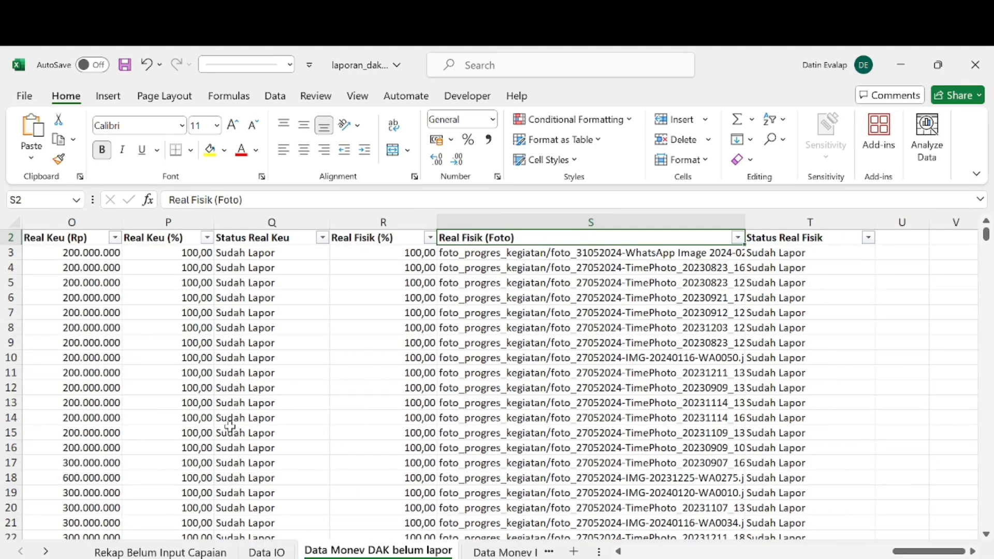
key("Right")
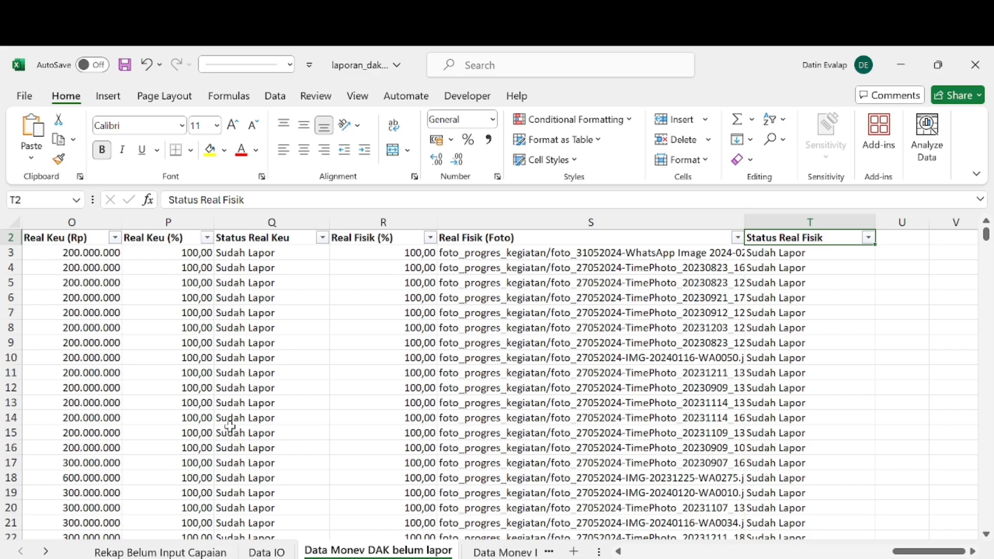
Step: Go back across the heading row from Status Real Fisik to the No column in cell A2
key("Left")
key("Left")
key("Left")
key("Left")
key("Left")
key("Left")
key("Left")
key("Left")
key("Left")
key("Left")
key("Left")
key("Left")
key("Left")
key("Left")
key("Left")
key("Left")
key("Left")
key("Left")
key("Left")
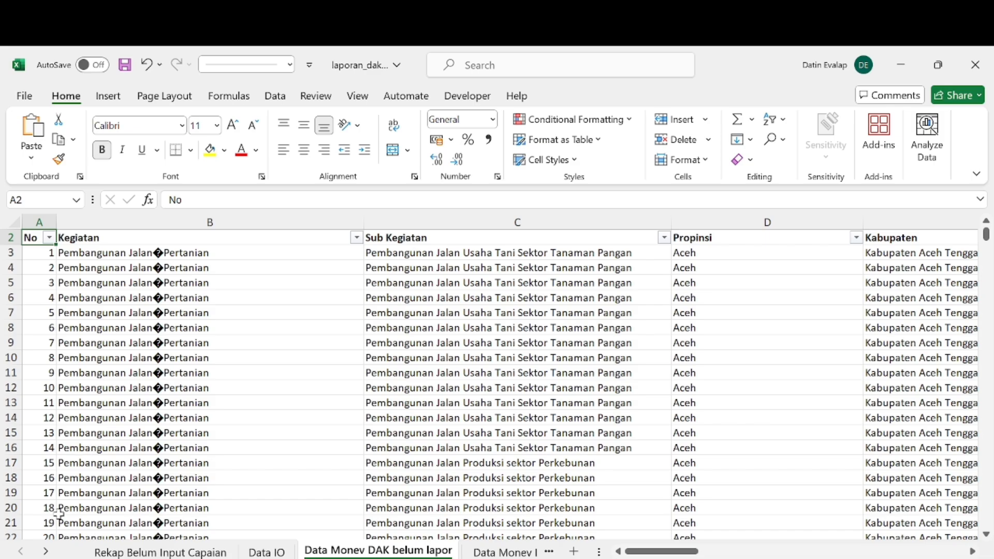
Step: Open the Pivot belum lapor keuangan sheet
left_click(46, 551)
left_click(46, 552)
left_click(46, 551)
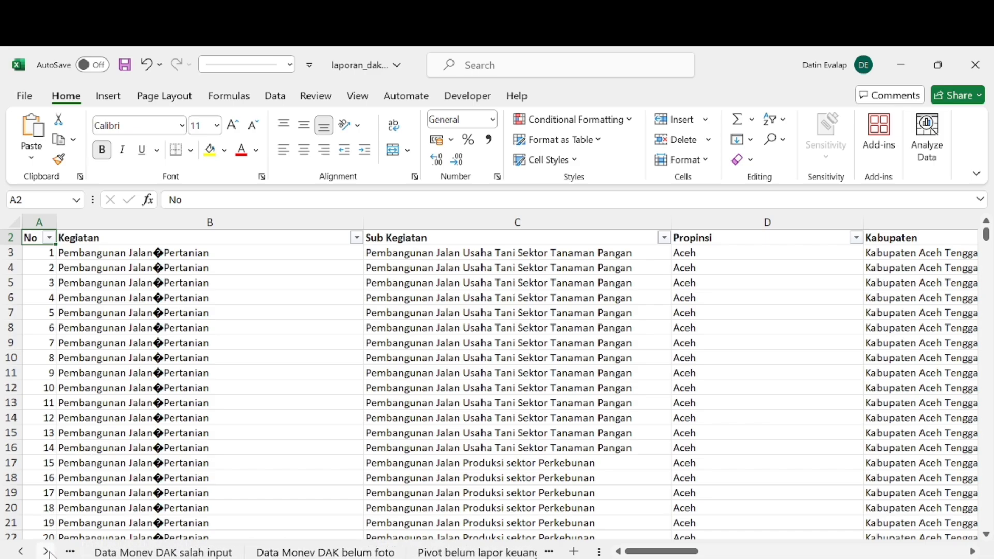
left_click(46, 551)
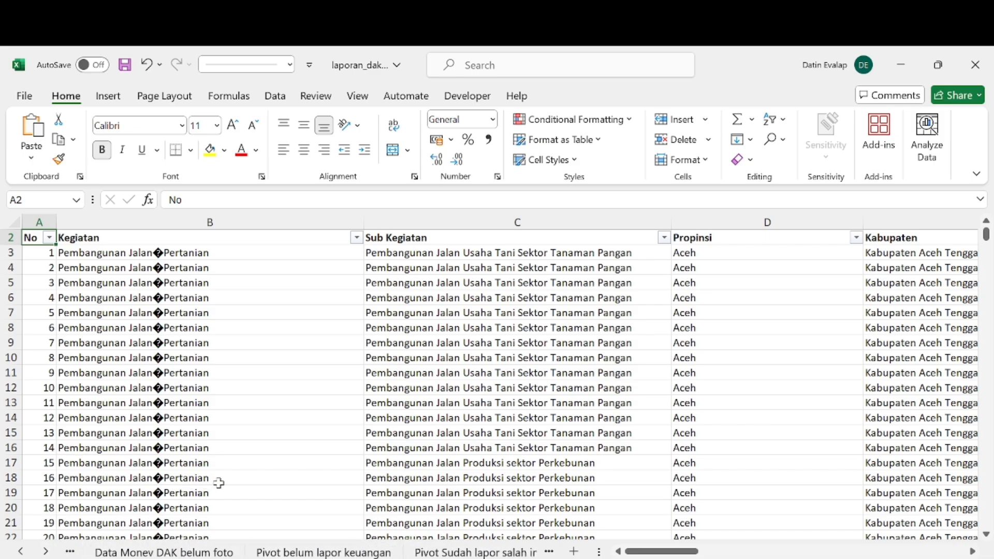
left_click(323, 553)
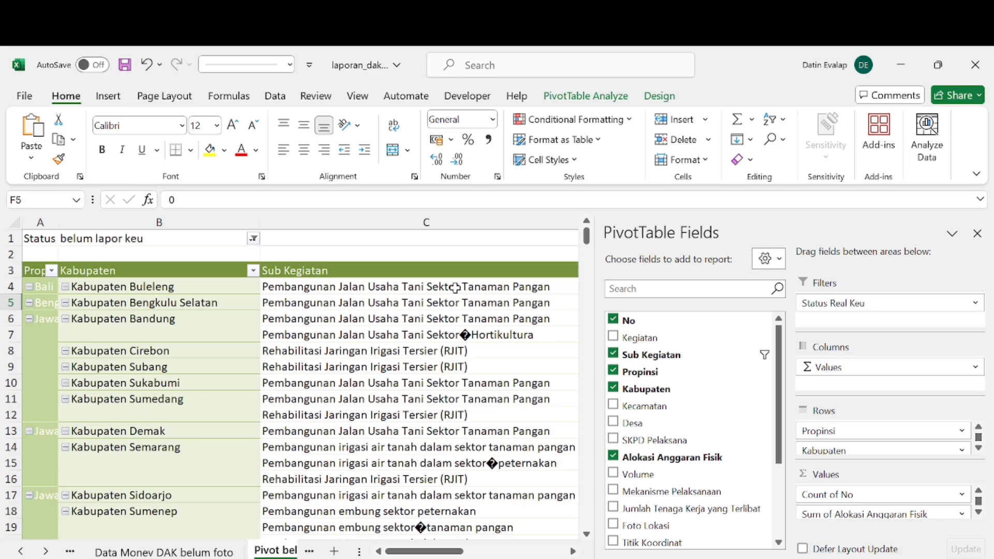
Step: Widen column A of the pivot table so the Propinsi heading fits
left_click(310, 272)
key("Left")
key("Left")
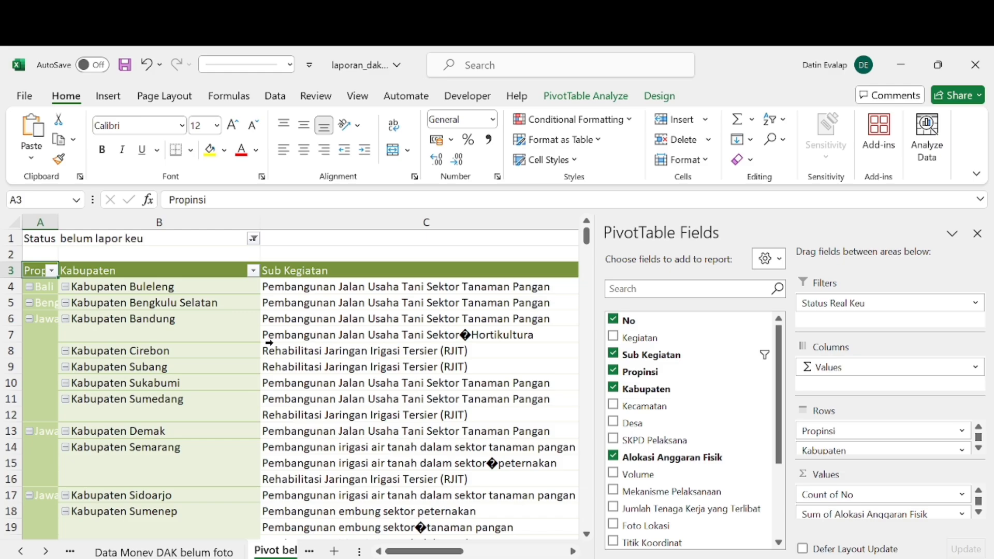
left_click_drag(58, 216, 91, 216)
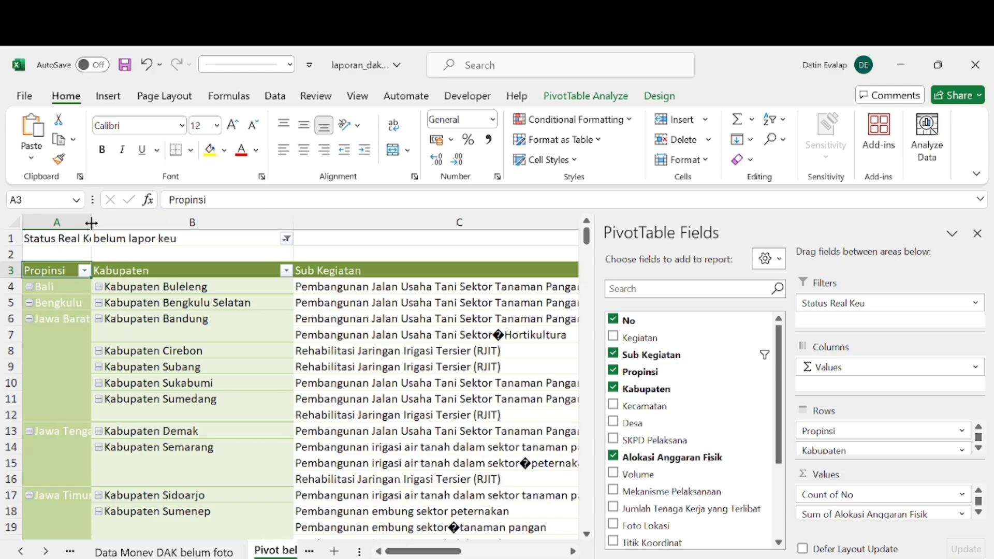
Step: Review the pivot table's Kabupaten and Sub Kegiatan columns, checking the Sub Kegiatan filter without changing it
left_click(139, 272)
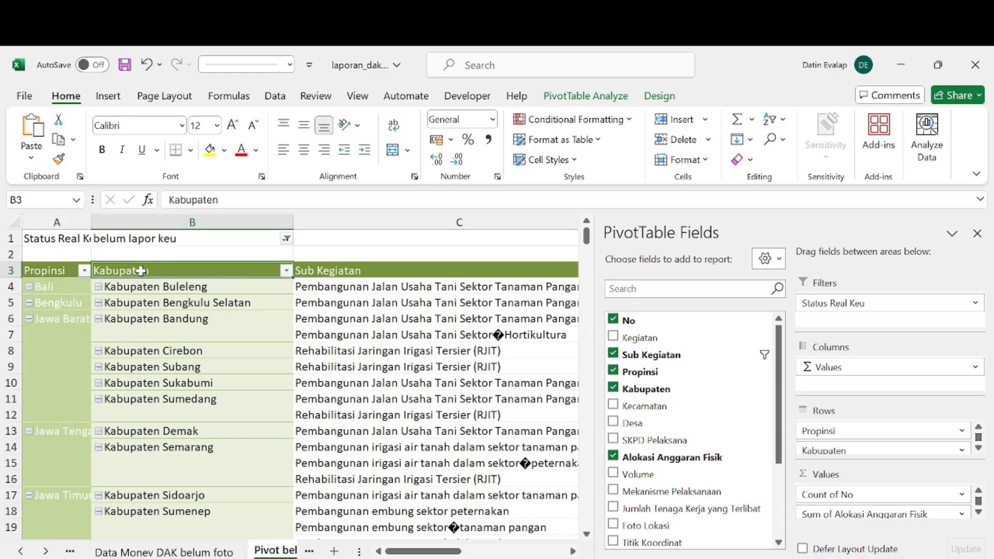
key("Right")
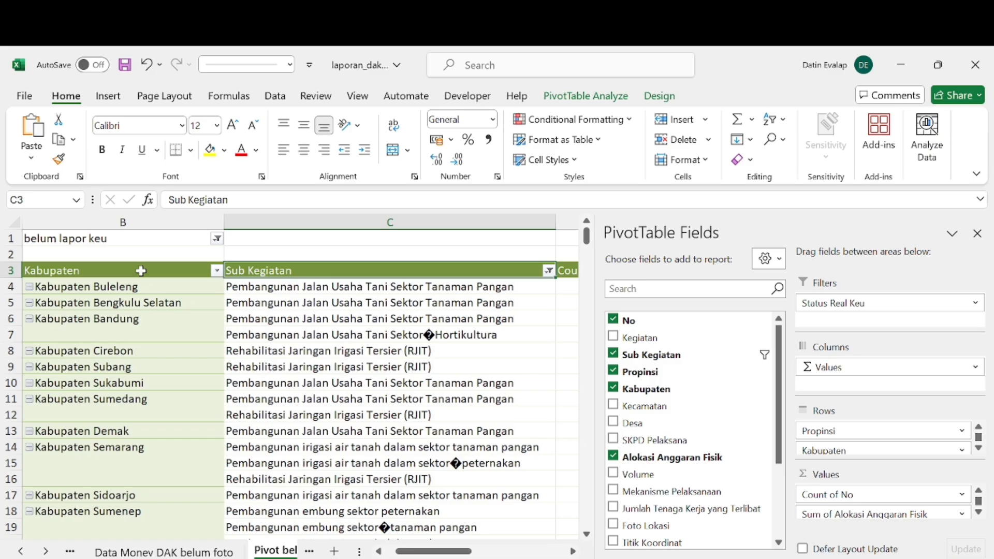
scroll(140, 271, "right", 1)
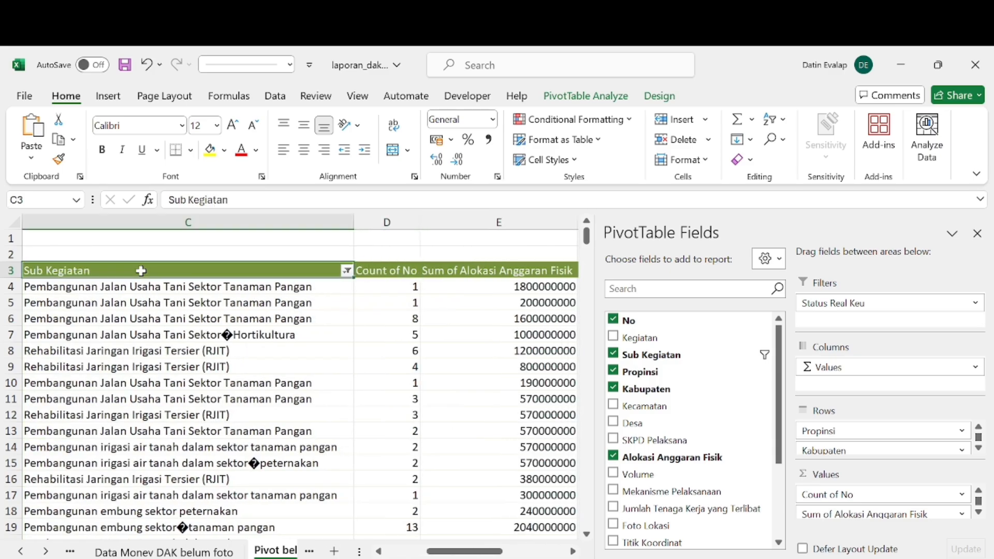
left_click(346, 270)
left_click(386, 250)
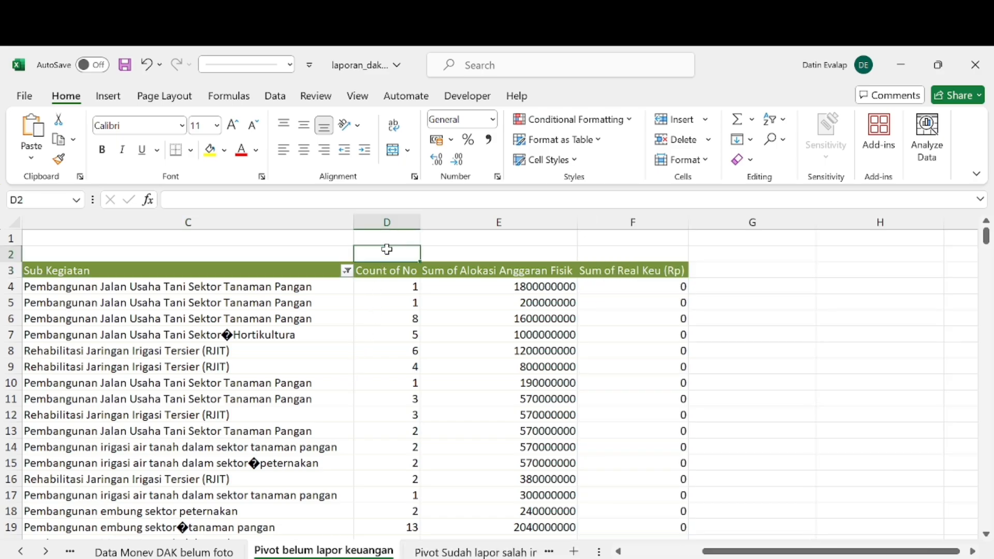
Step: Examine the pivot table's value columns: Count of No, Sum of Alokasi Anggaran Fisik and Sum of Real Keu (Rp)
key("Down")
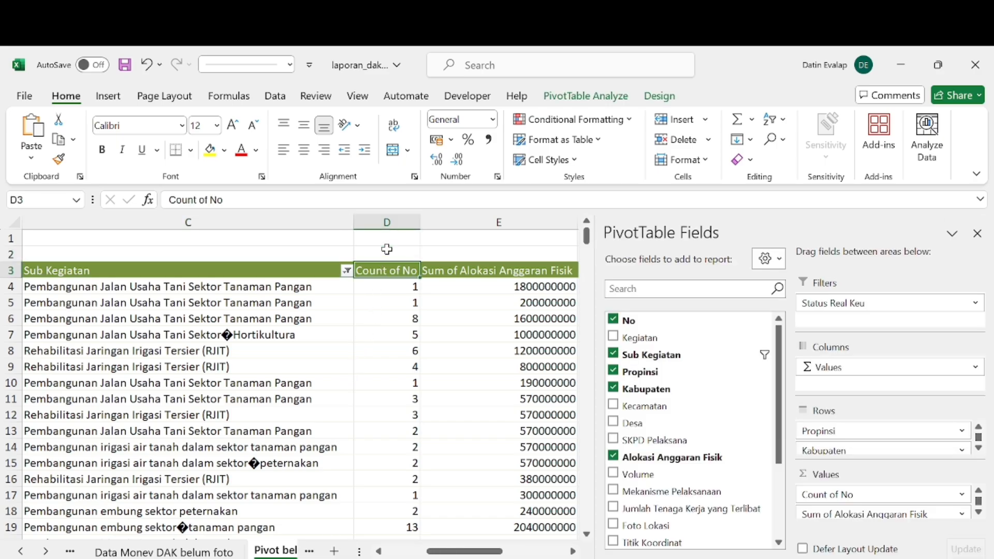
key("Right")
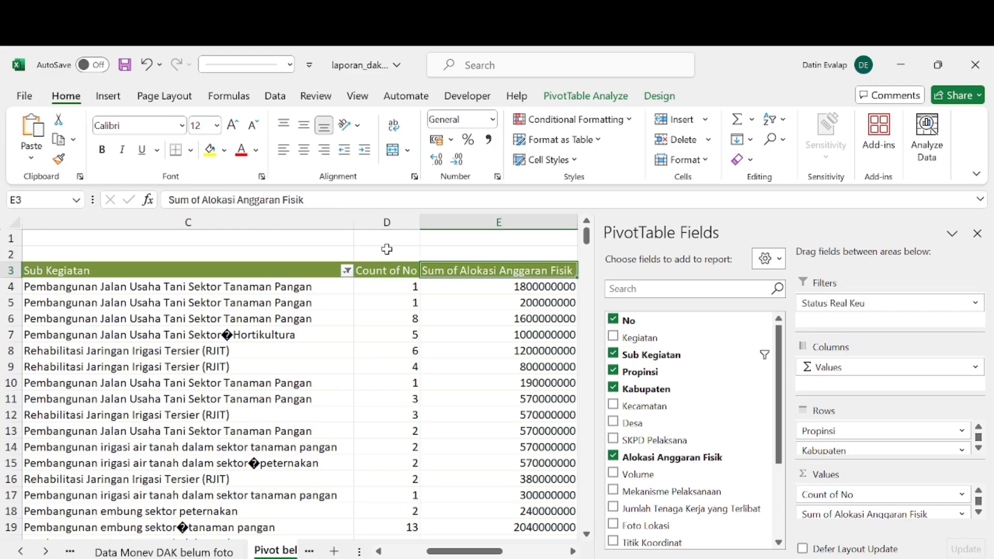
key("Right")
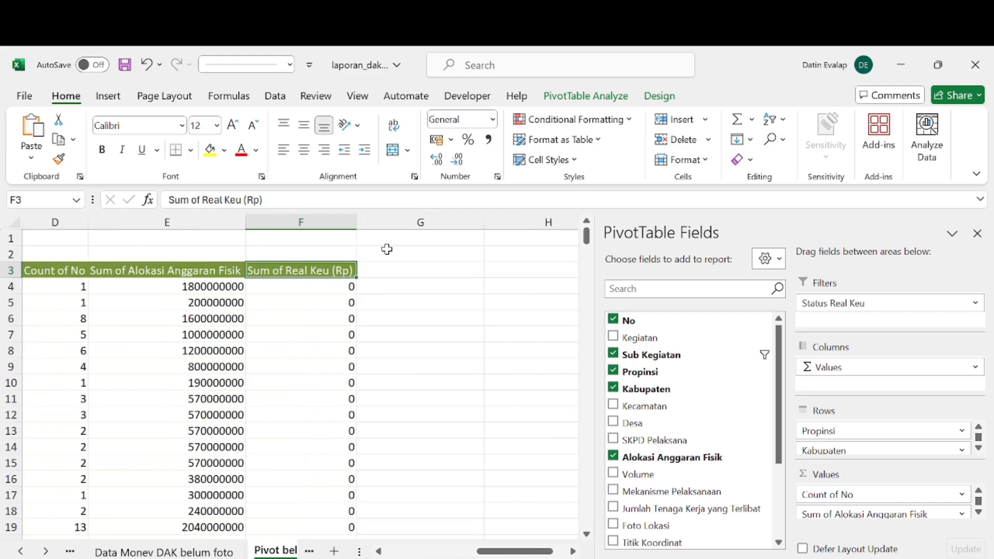
key("Left")
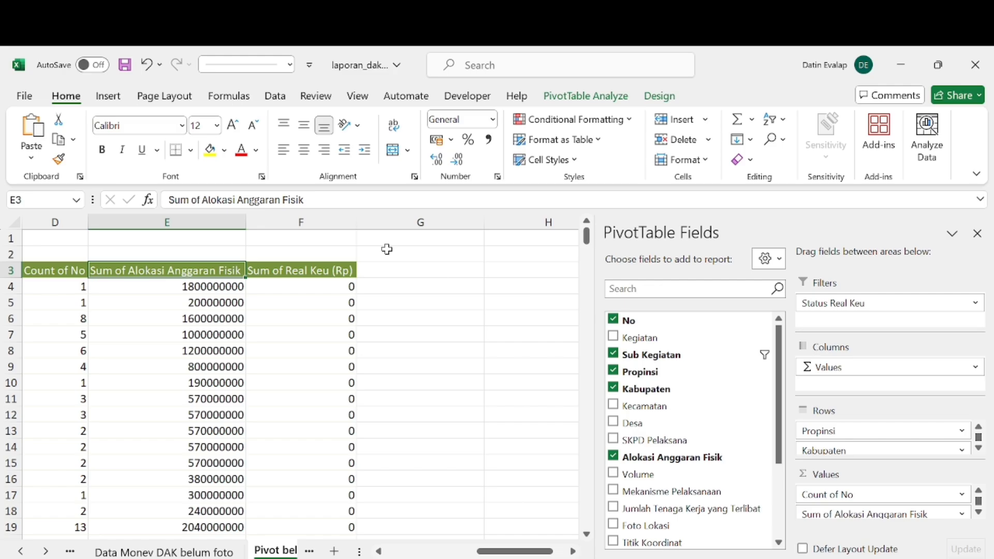
key("Right")
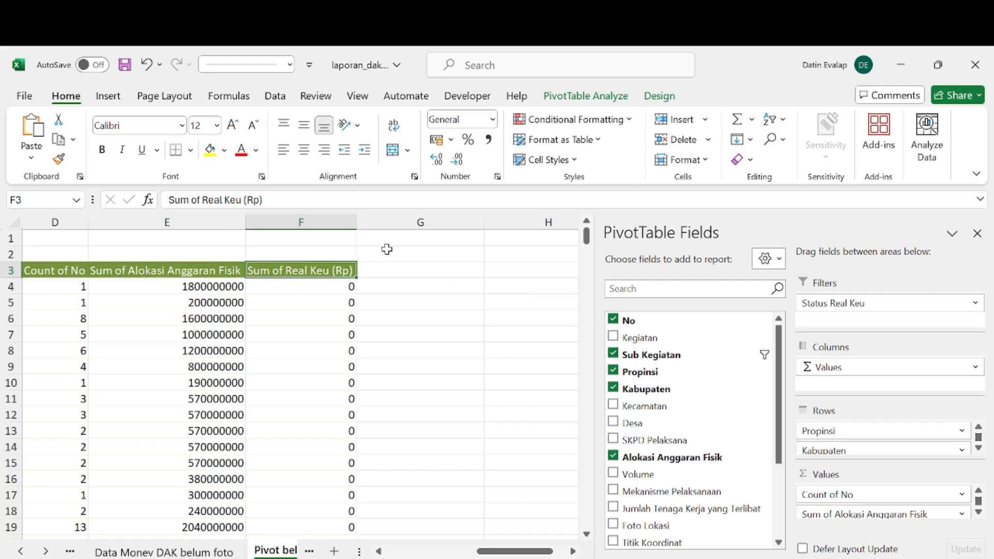
Step: Return to the Status Real Keu report filter in cell A1 of the pivot sheet
key("Left")
key("Left")
key("Left")
key("Left")
key("Left")
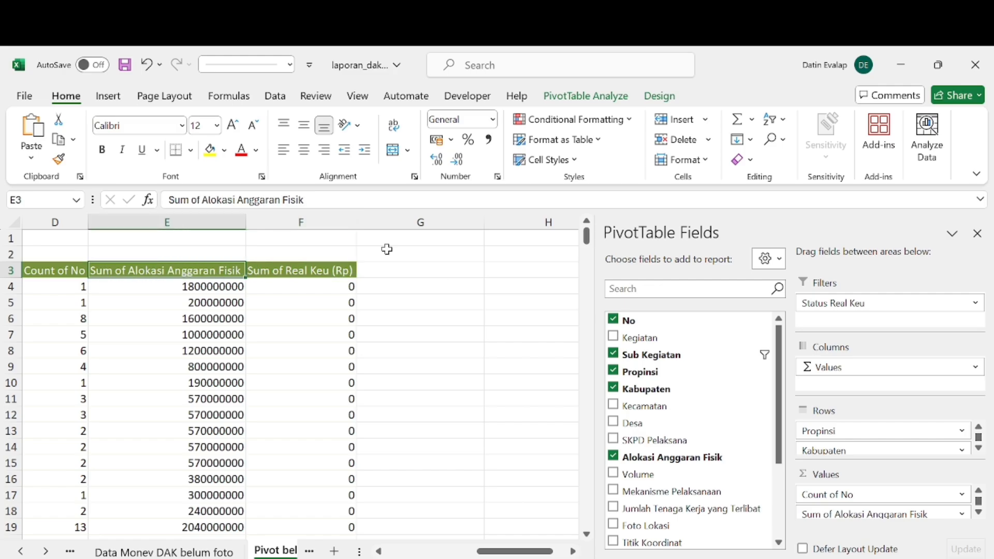
key("Up")
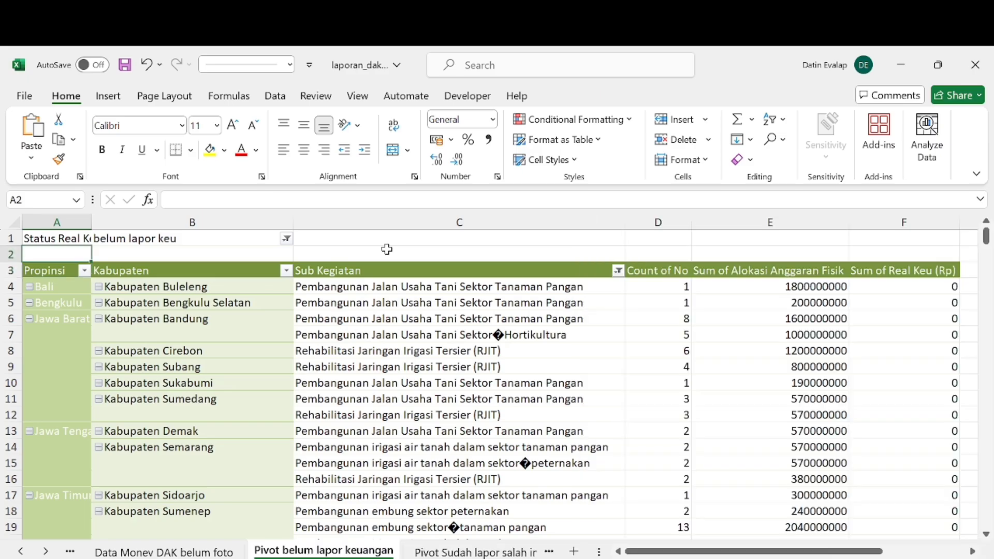
key("Up")
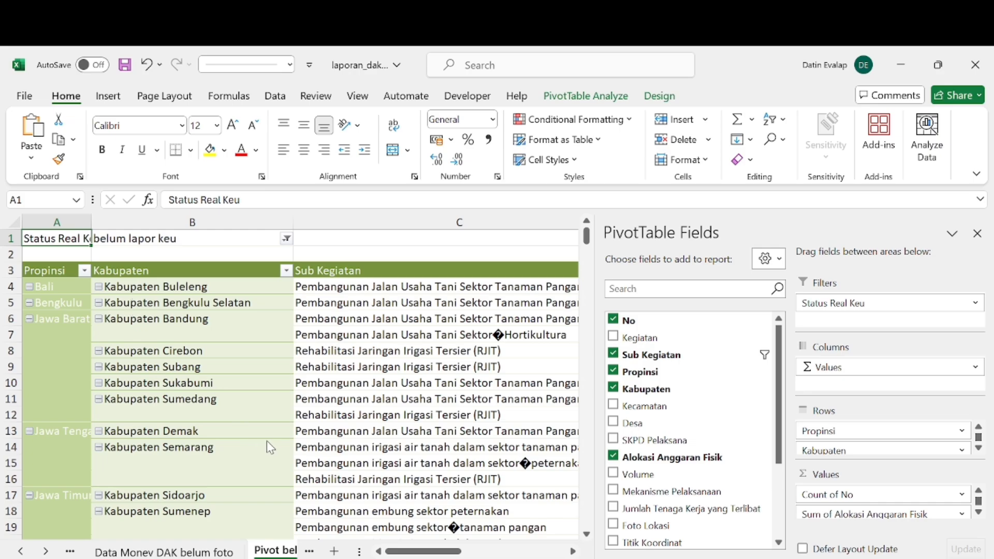
Step: Examine the Kabupaten Cirebon row from Propinsi across to Sum of Real Keu (Rp)
left_click(396, 350)
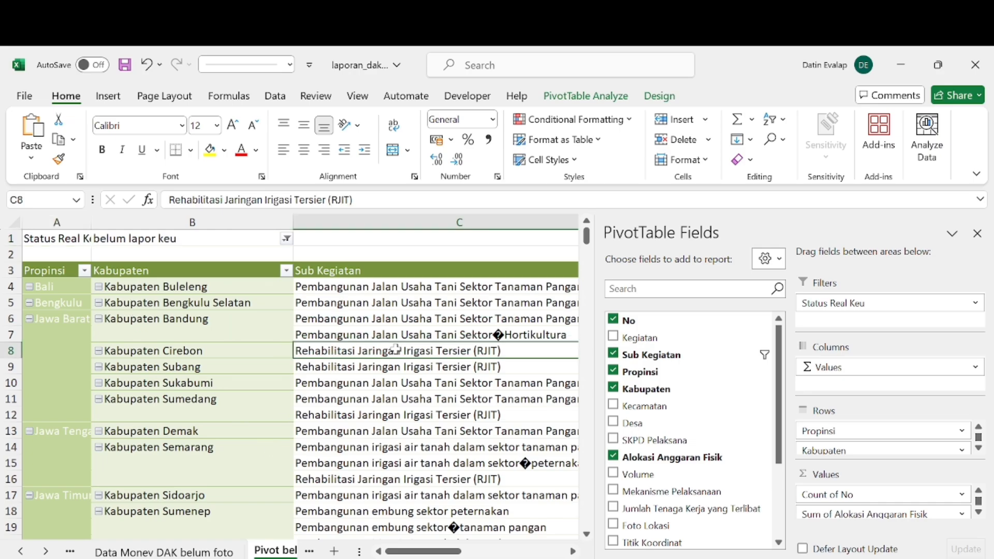
key("Right")
key("Left")
key("Left")
key("Left")
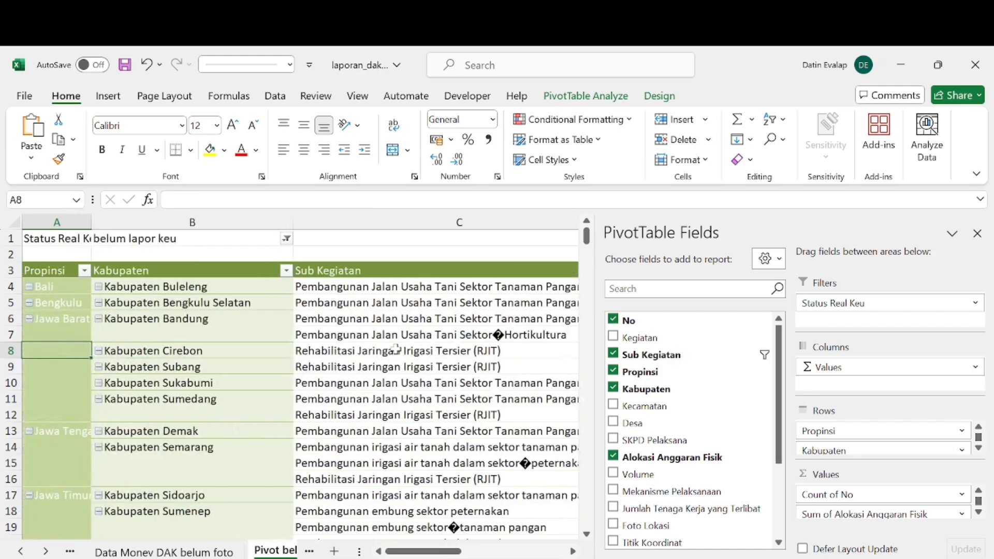
key("Right")
key("Right")
key("Right")
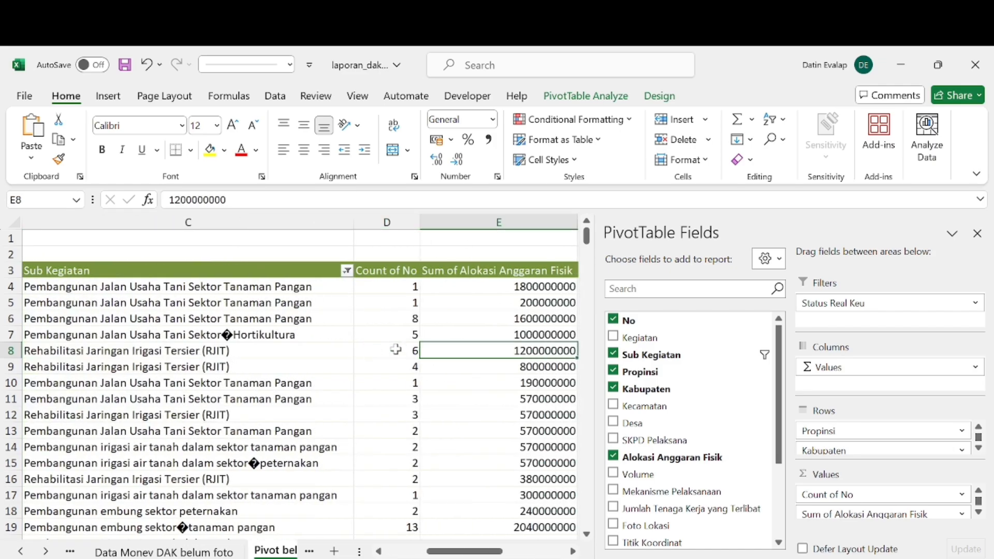
left_click(396, 350)
key("Right")
key("Right")
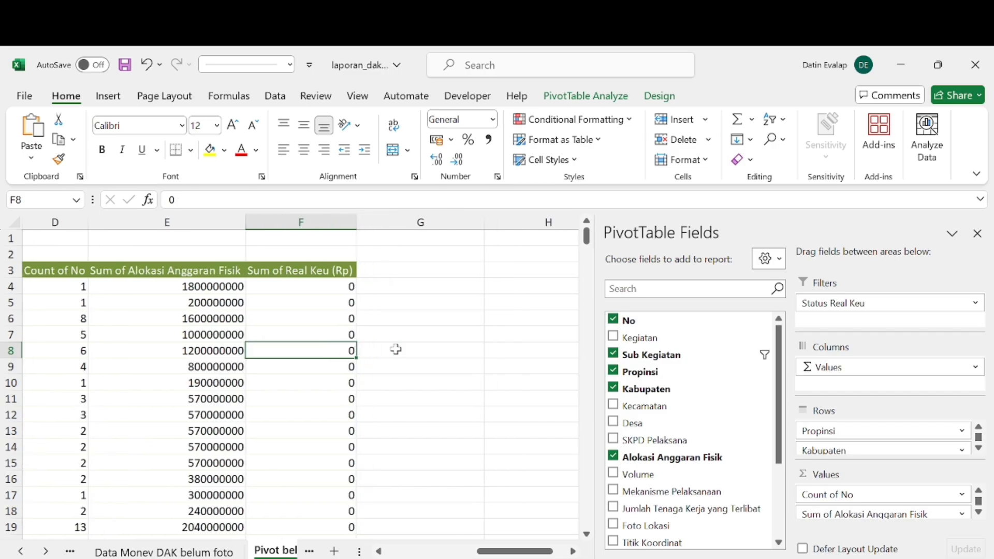
Step: Check the pivot table's grand total row, from Sum of Real Keu (Rp) back to Count of No
key("Down")
key("ctrl+Down")
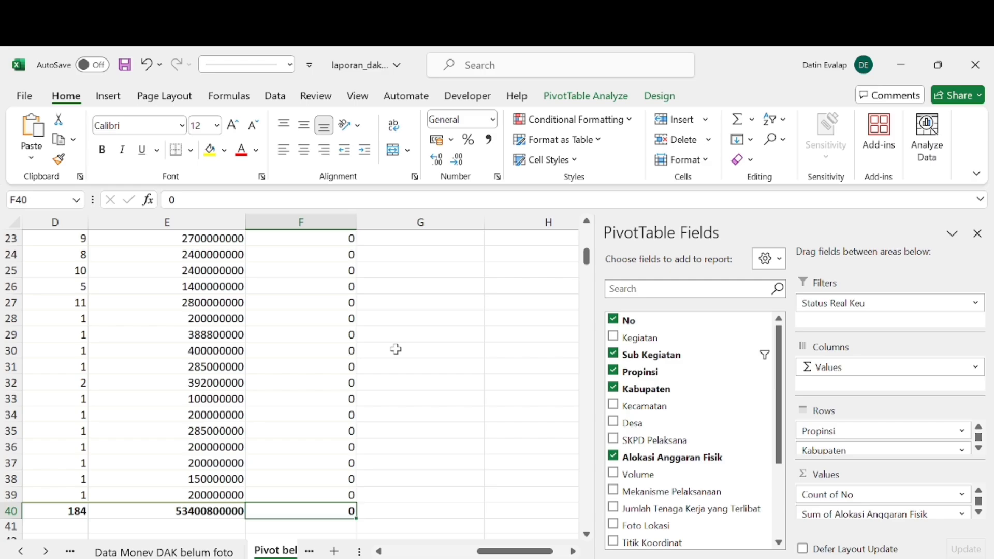
key("Left")
key("Left")
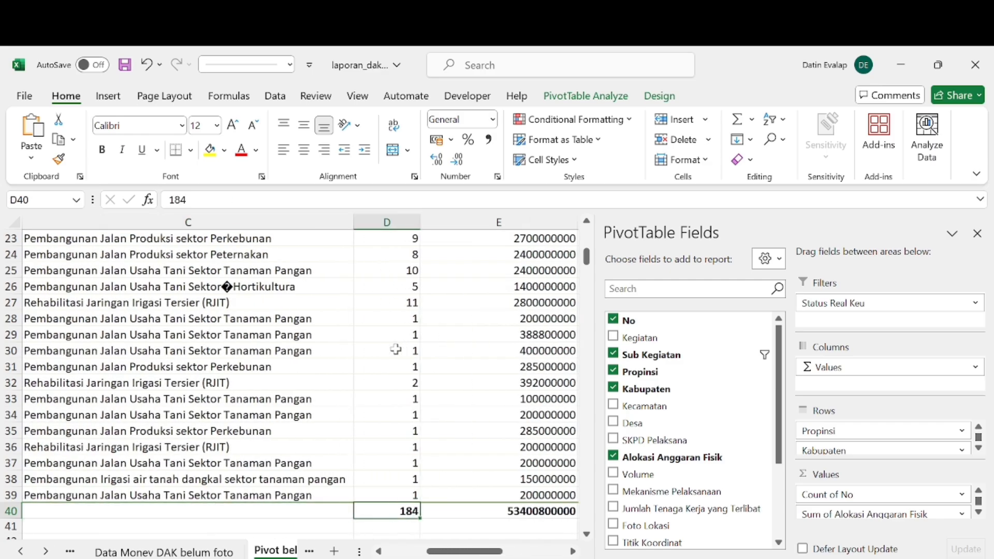
key("Up")
key("Down")
key("Up")
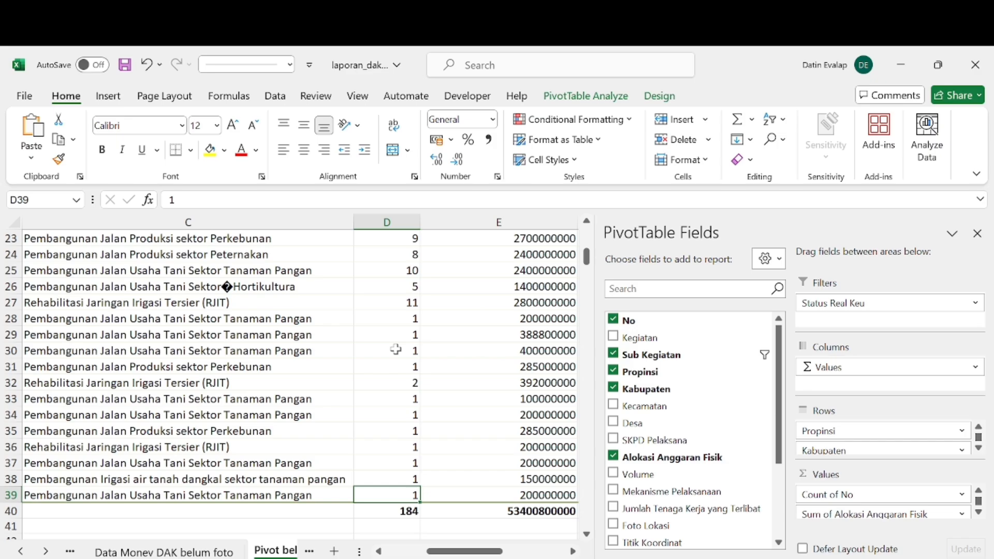
key("Down")
Step: Go back from the grand total row to the Status Real Keu filter in cell A1
key("ctrl+Up")
key("Left")
key("Left")
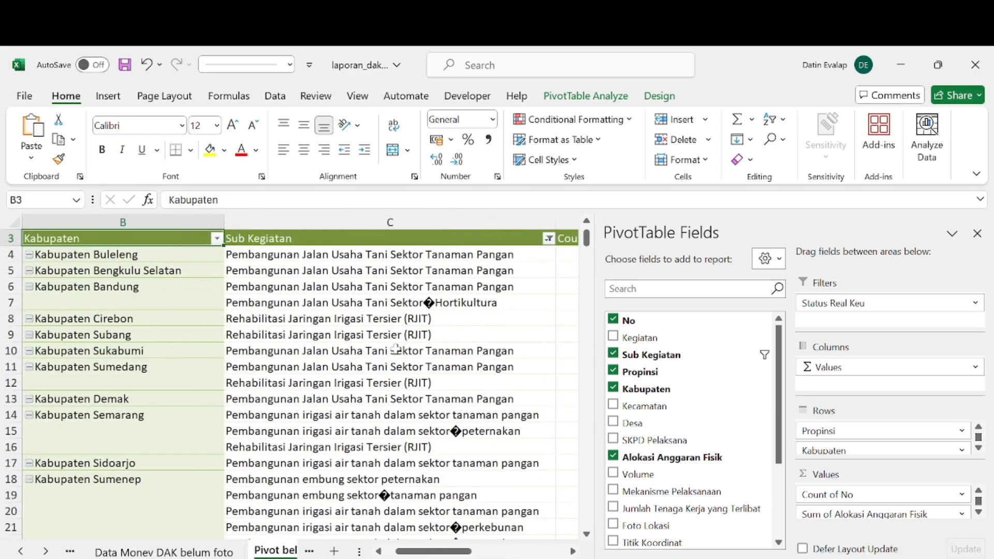
key("Left")
key("Up")
key("Up")
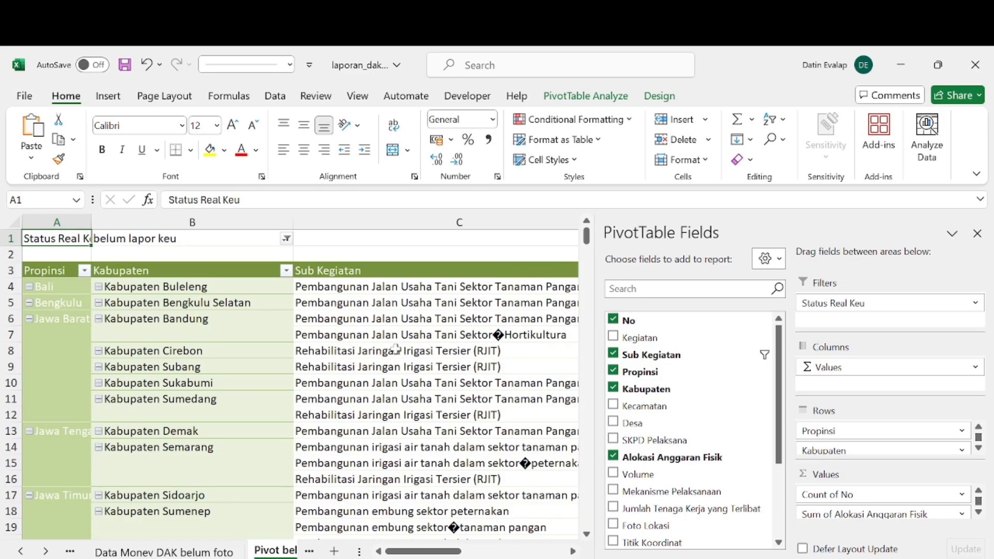
Step: Open the Pivot Sudah lapor salah input sheet and view its Status Real Keu and Real Keu (%) filters
left_click(45, 552)
left_click(45, 552)
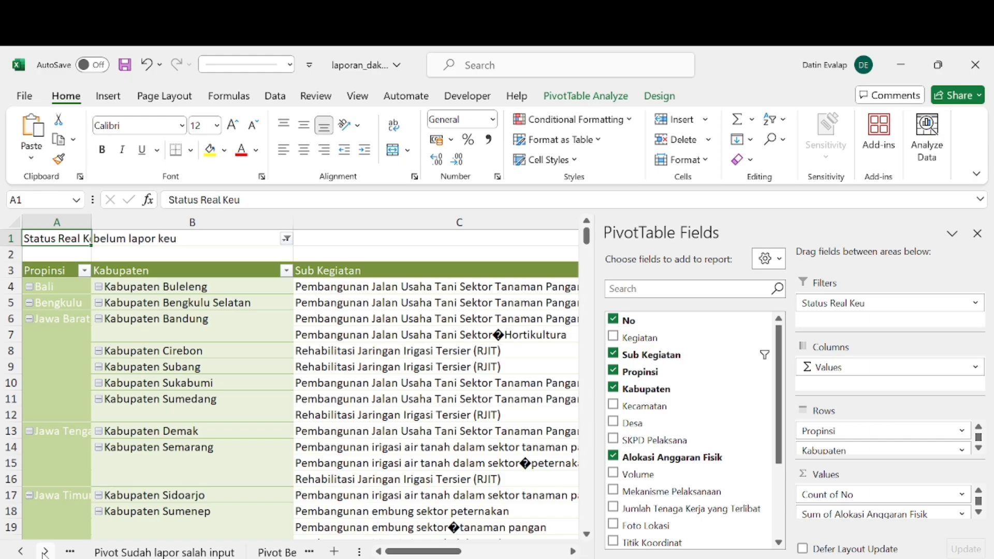
left_click(161, 551)
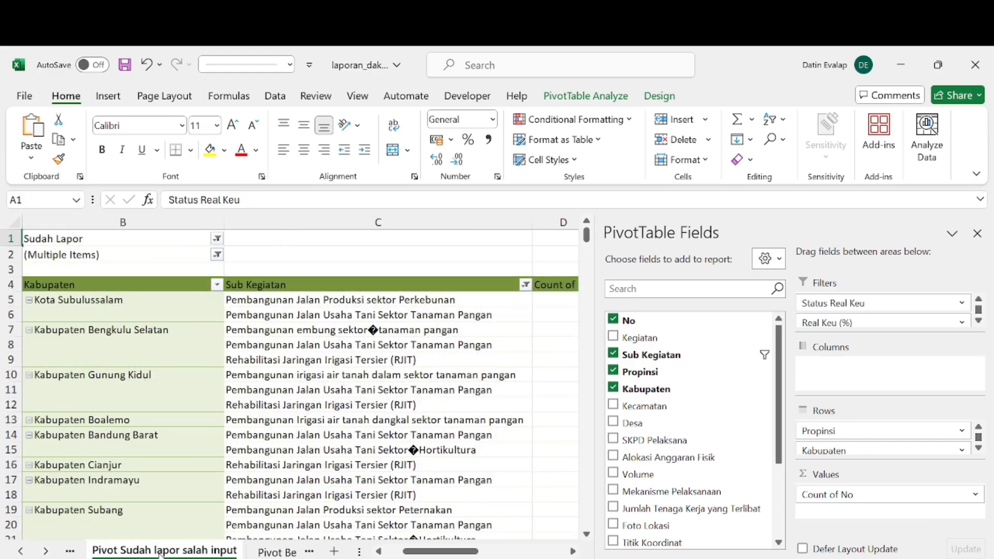
left_click(299, 252)
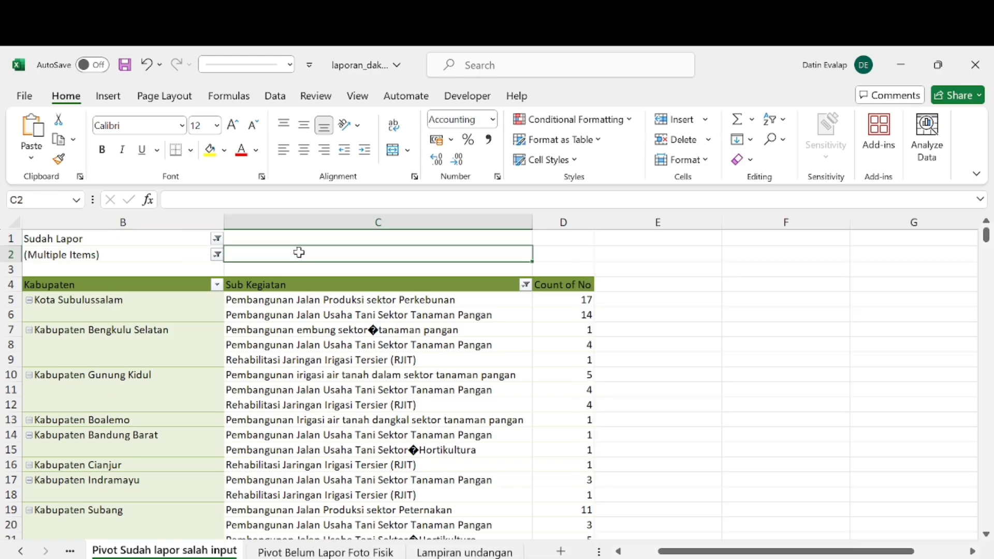
key("Left")
key("Left")
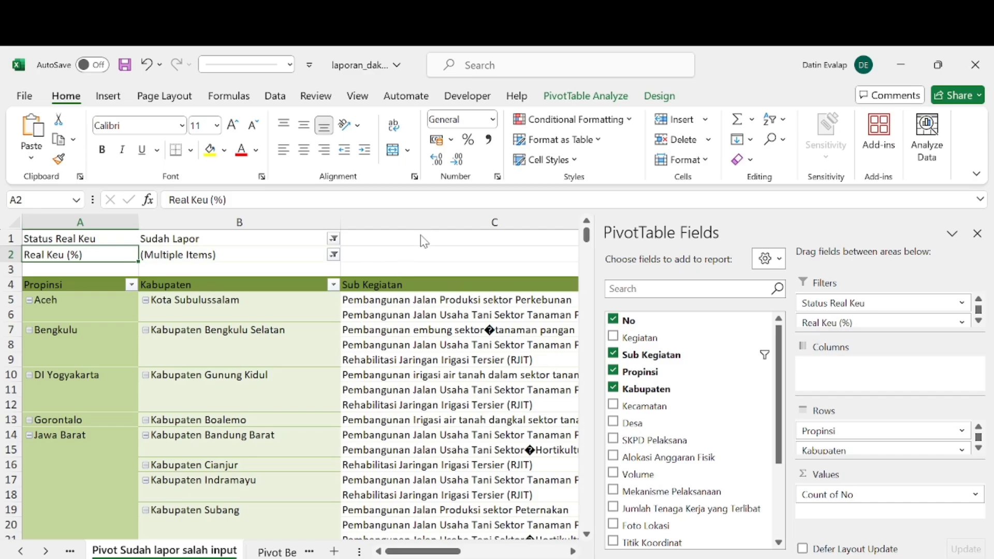
Step: Follow the Count of No column down to the grand total of the Pivot Sudah lapor salah input sheet
left_click(402, 336)
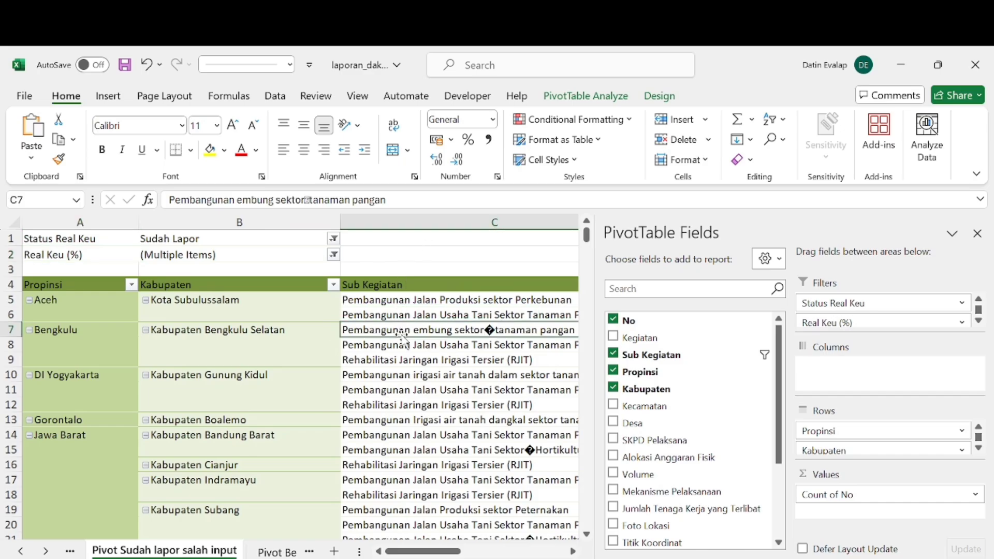
key("Right")
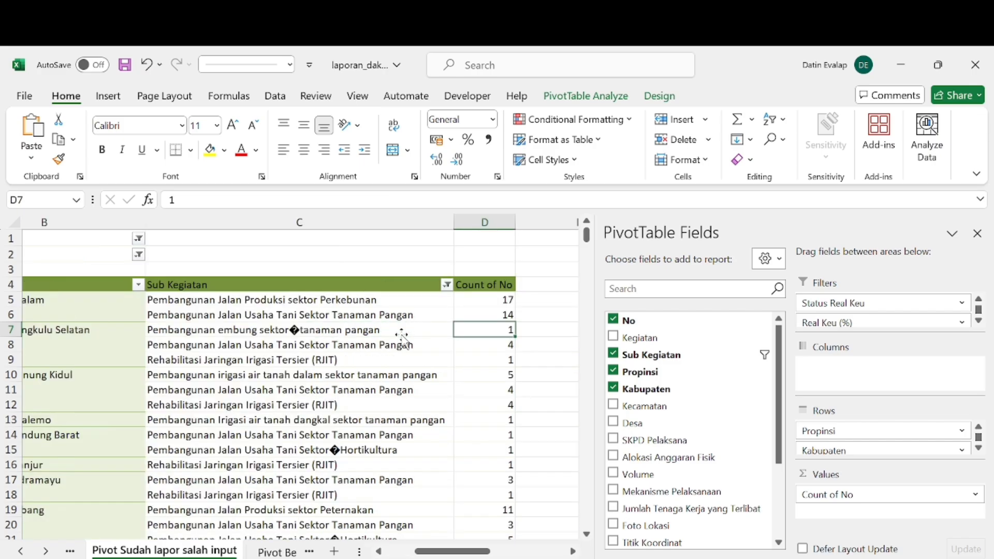
key("Down")
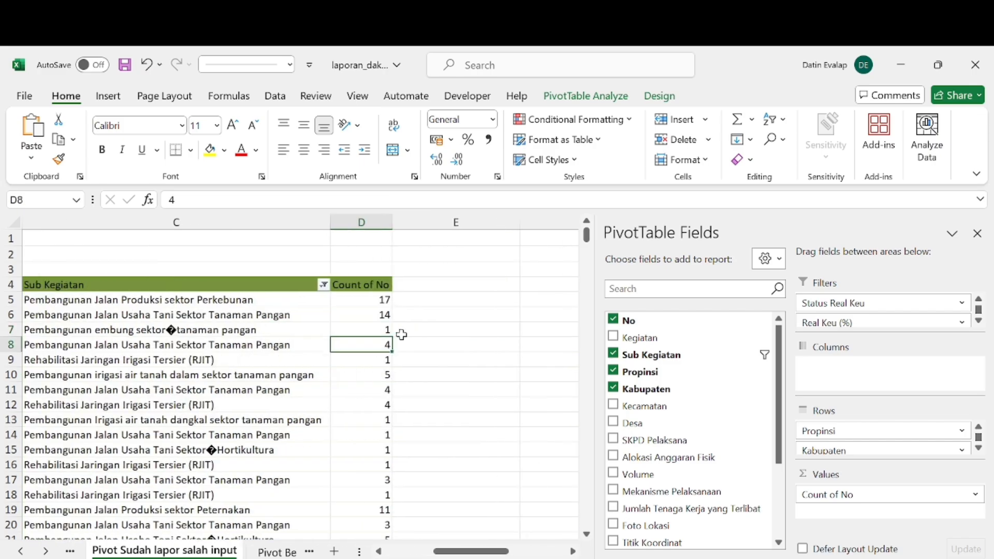
key("Down")
key("ctrl+Down")
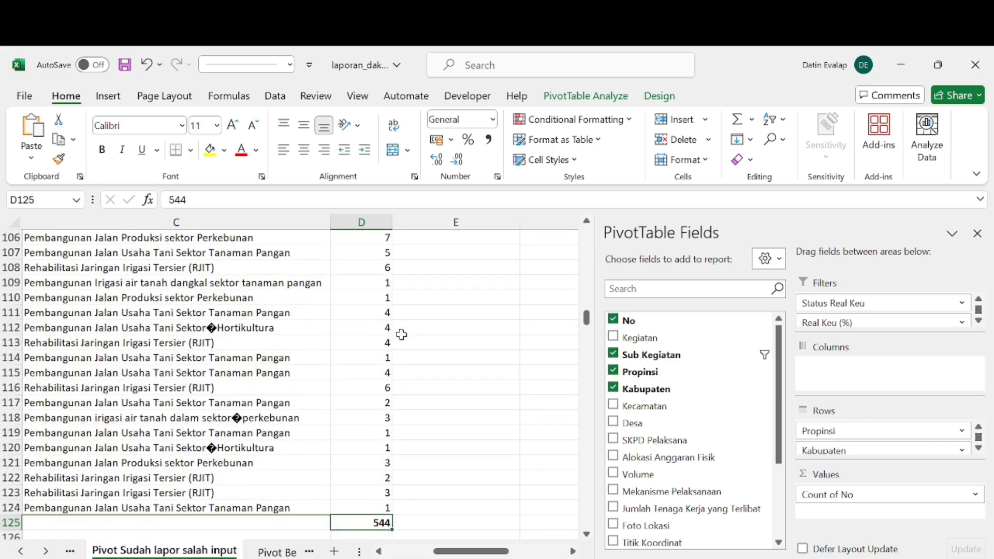
key("Up")
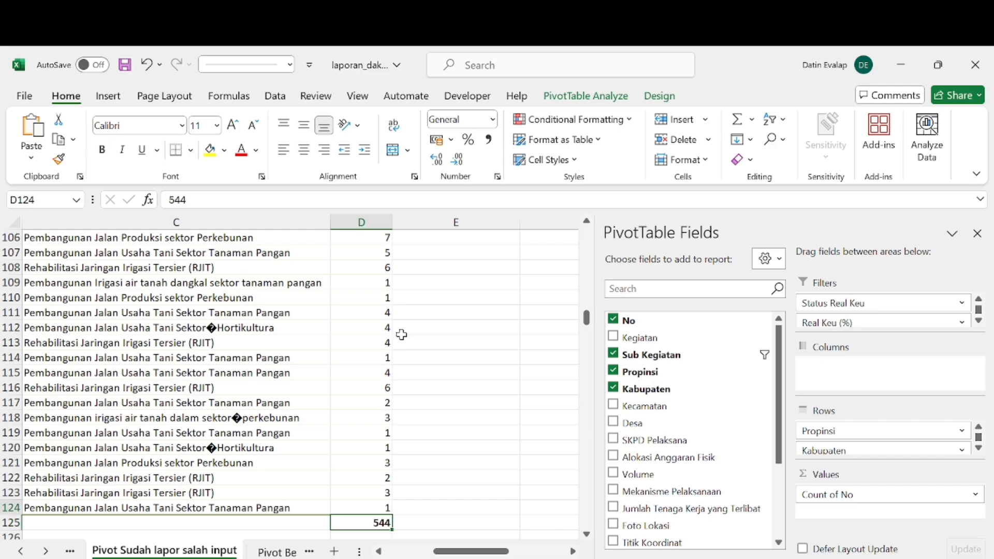
Step: Review the last Propinsi, Kabupaten and Sub Kegiatan entries, ending back at the Propinsi heading in A4
key("Left")
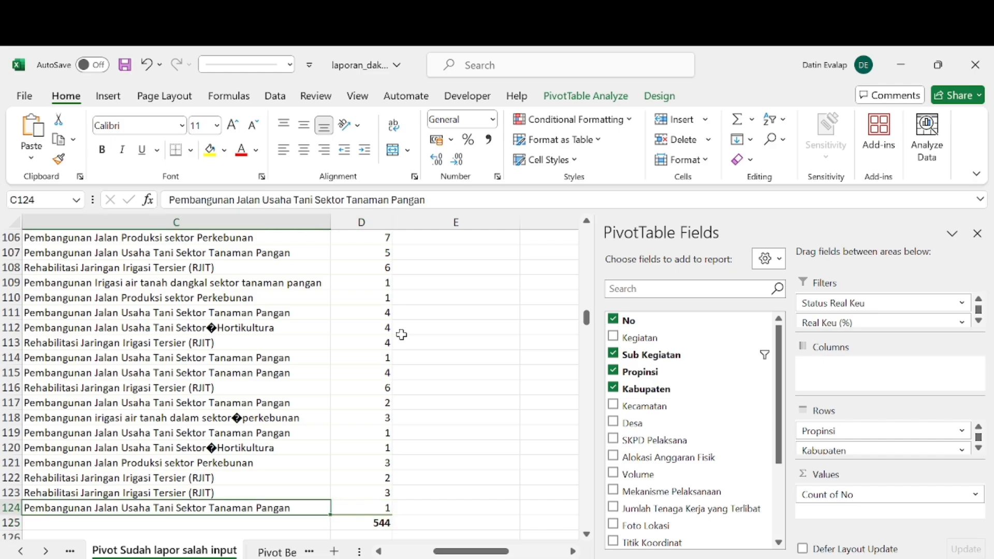
key("Left")
key("Left")
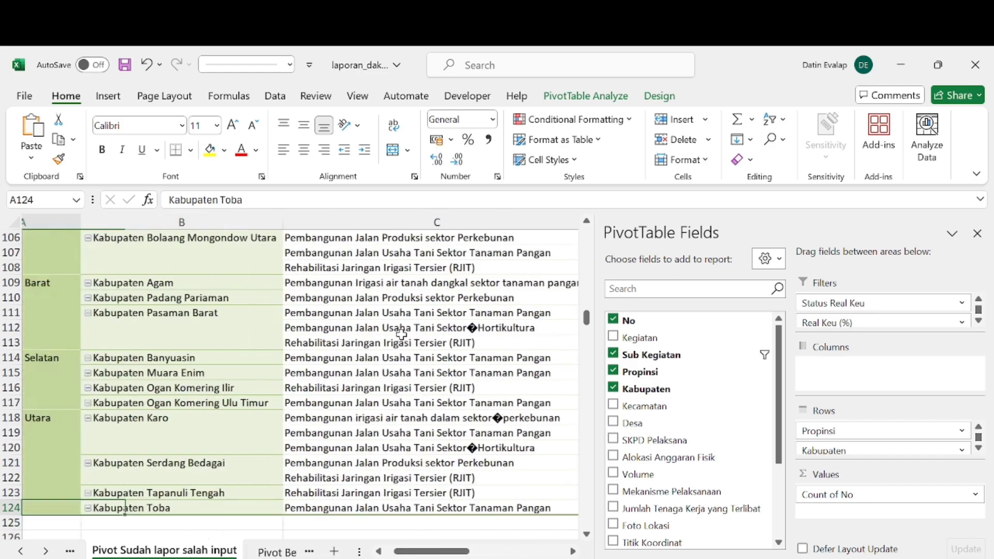
key("Right")
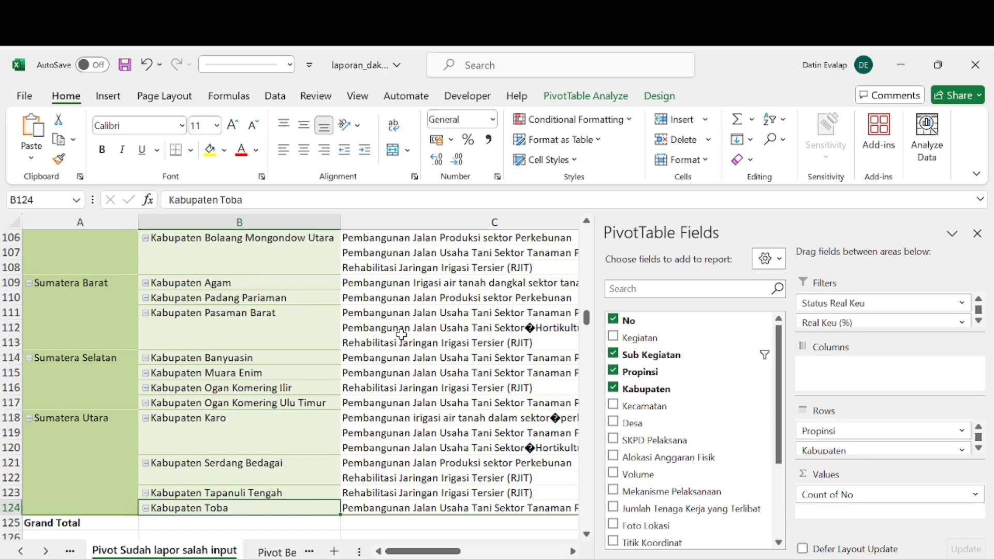
key("Right")
key("ctrl+Up")
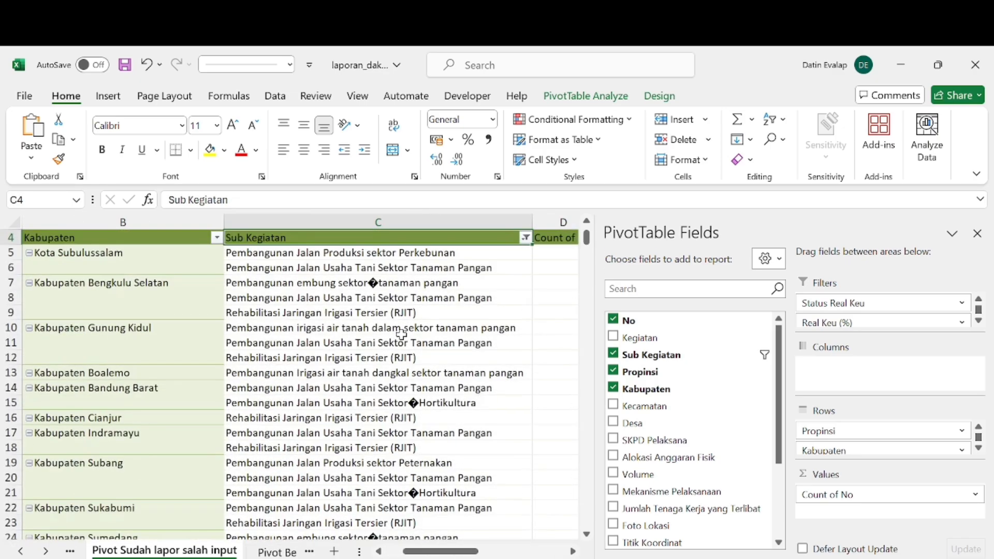
key("Left")
key("Left")
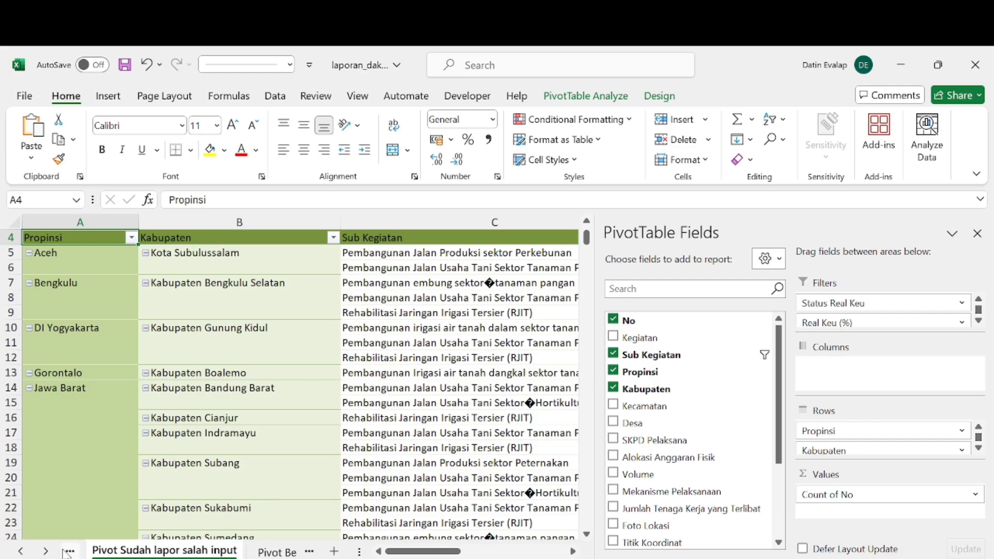
Step: Open the Pivot Belum Lapor Foto Fisik sheet and bring its Real Fisik (Foto) filter and Propinsi column into view
left_click(46, 551)
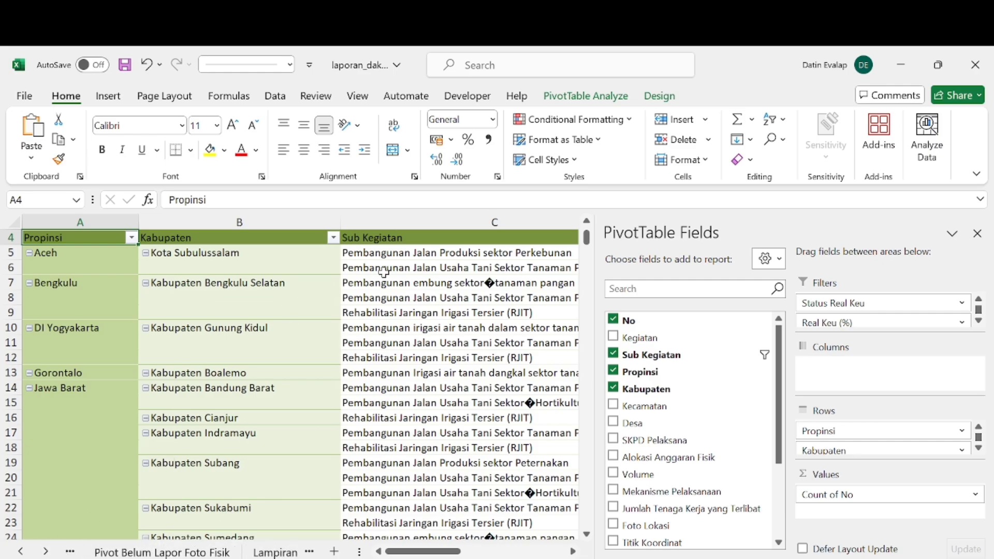
left_click_drag(588, 243, 591, 234)
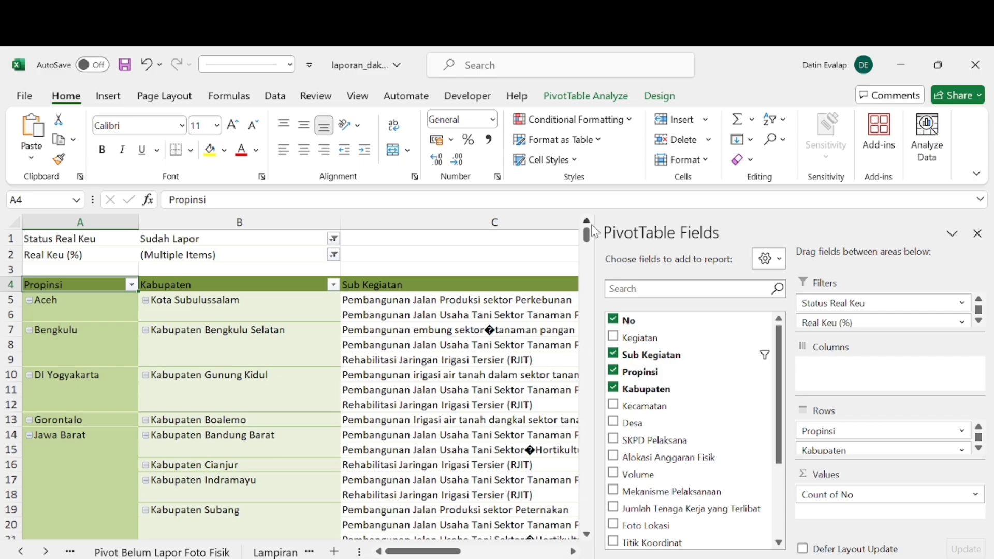
left_click(150, 552)
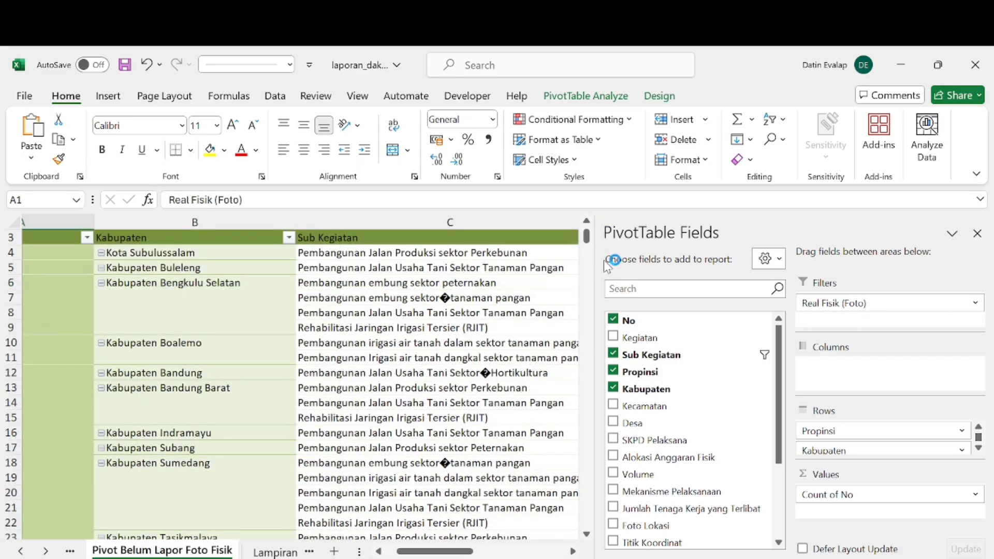
scroll(592, 228, "up", 1)
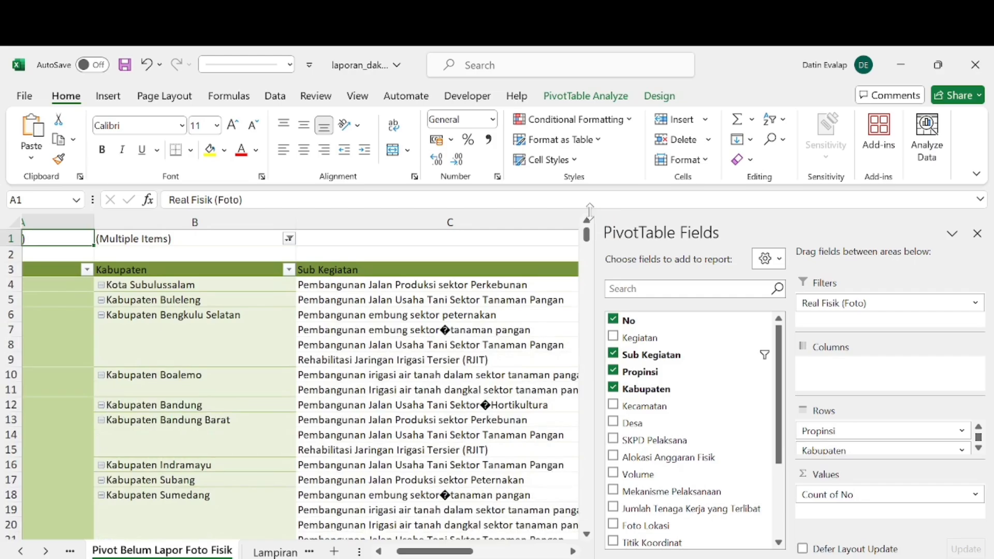
scroll(430, 551, "left", 3)
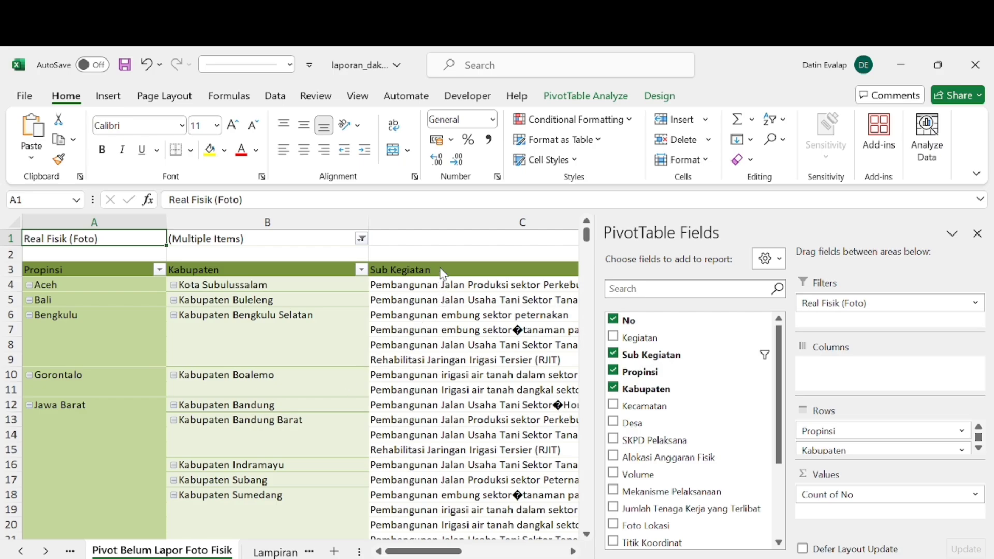
Step: Check the Count of No grand total on the Pivot Belum Lapor Foto Fisik sheet and return to the Propinsi heading
left_click(428, 304)
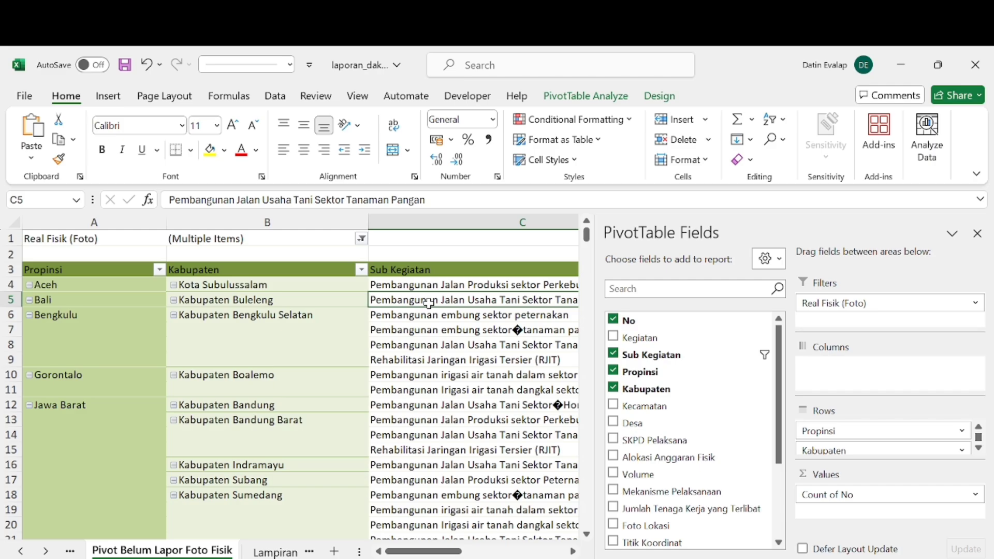
key("Right")
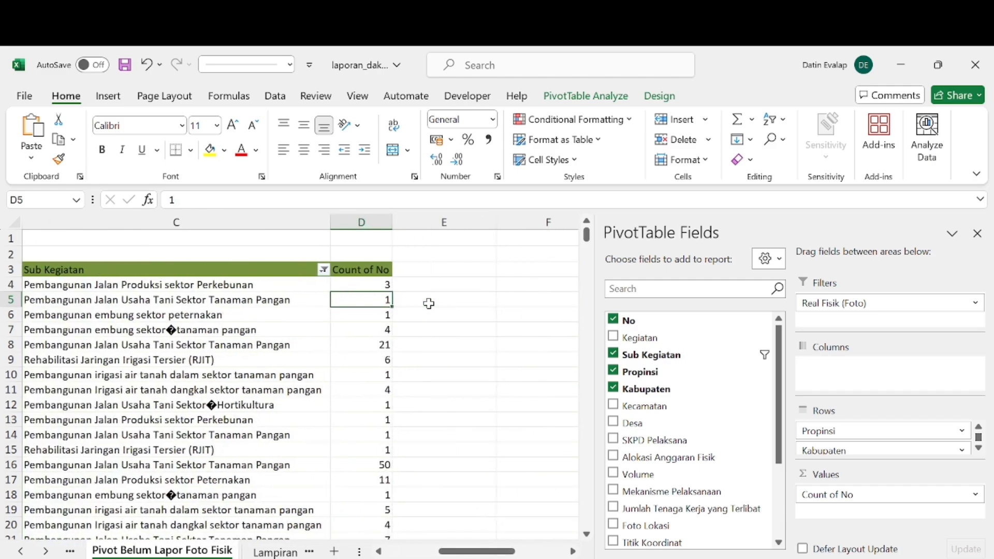
key("ctrl+Down")
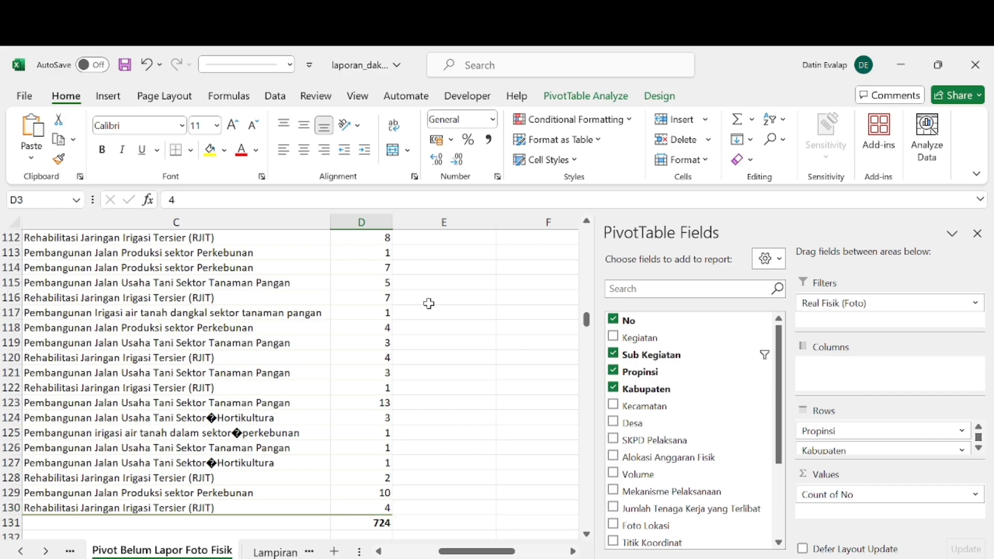
key("ctrl+Up")
key("ctrl+Left")
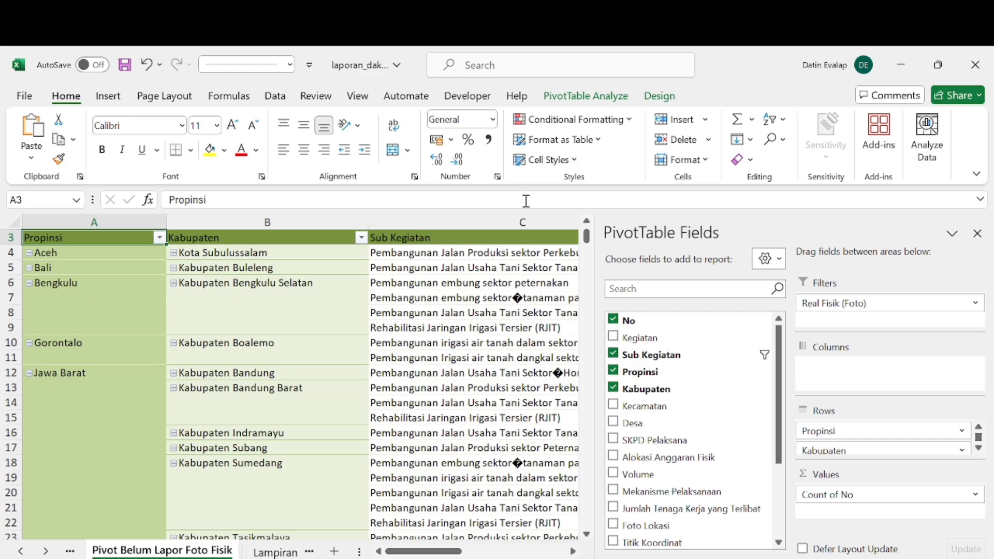
scroll(590, 239, "up", 1)
left_click_drag(589, 236, 588, 229)
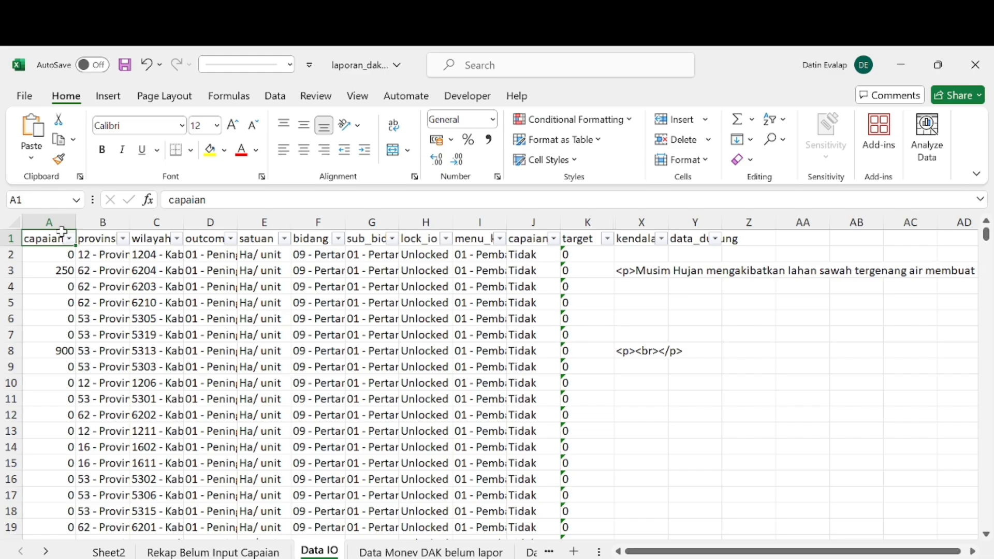
Step: Go through the Data IO sheet's column headings one by one, from provinsi to data_dukung
left_click(104, 236)
key("Right")
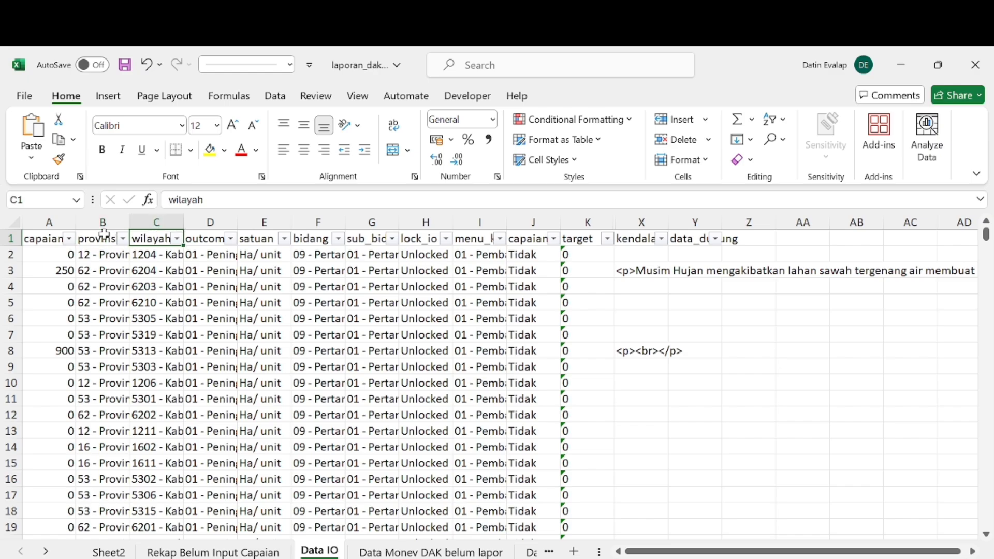
key("Right")
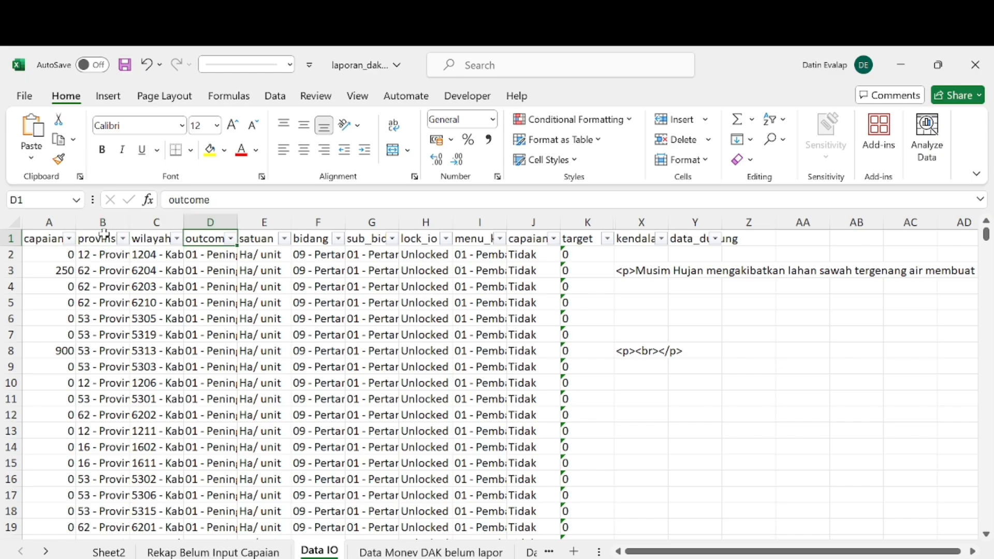
key("Right")
key("Right")
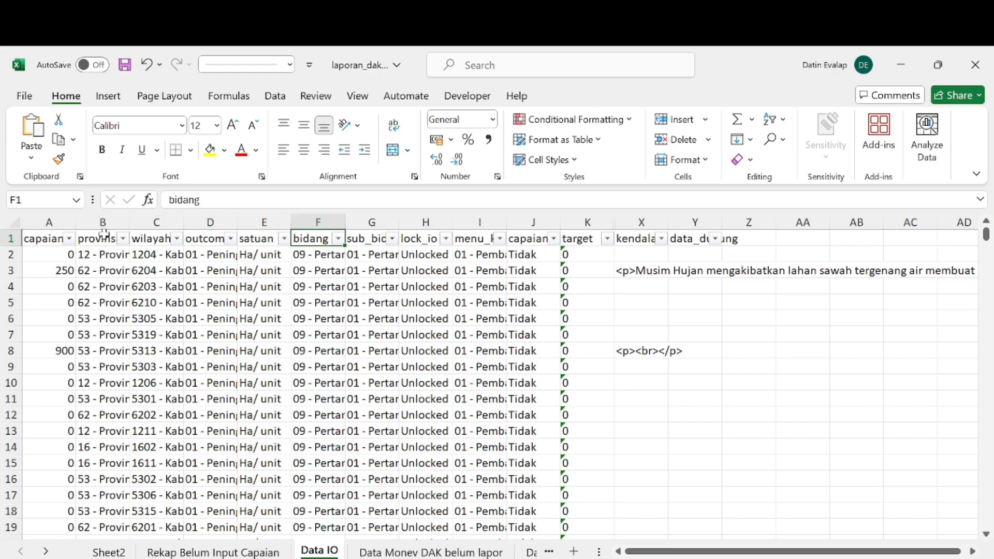
key("Right")
key("Right")
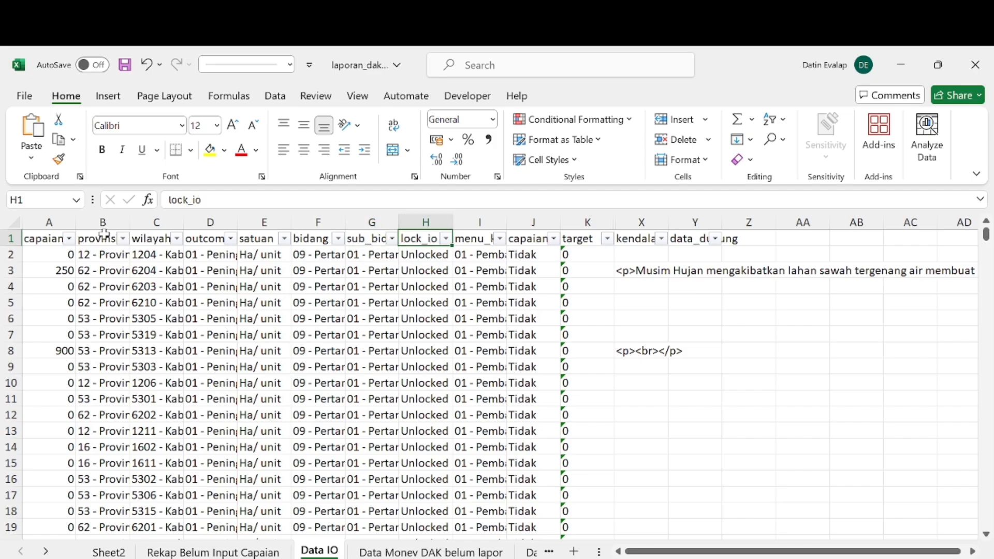
key("Right")
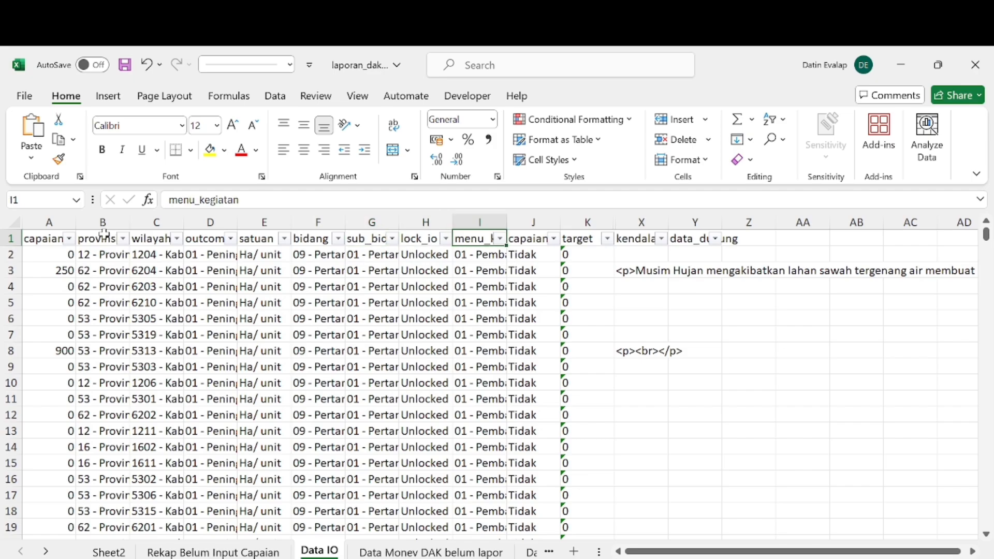
key("Right")
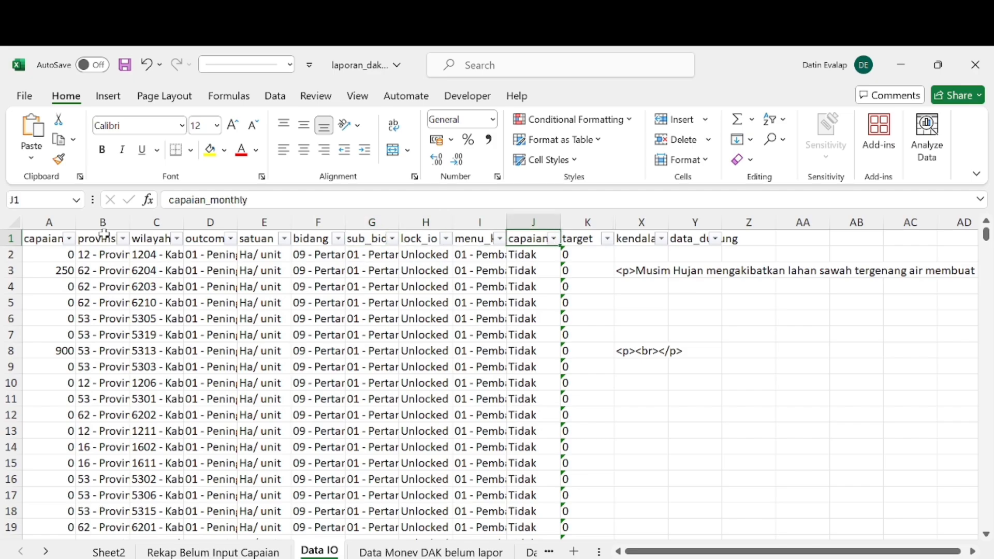
key("Right")
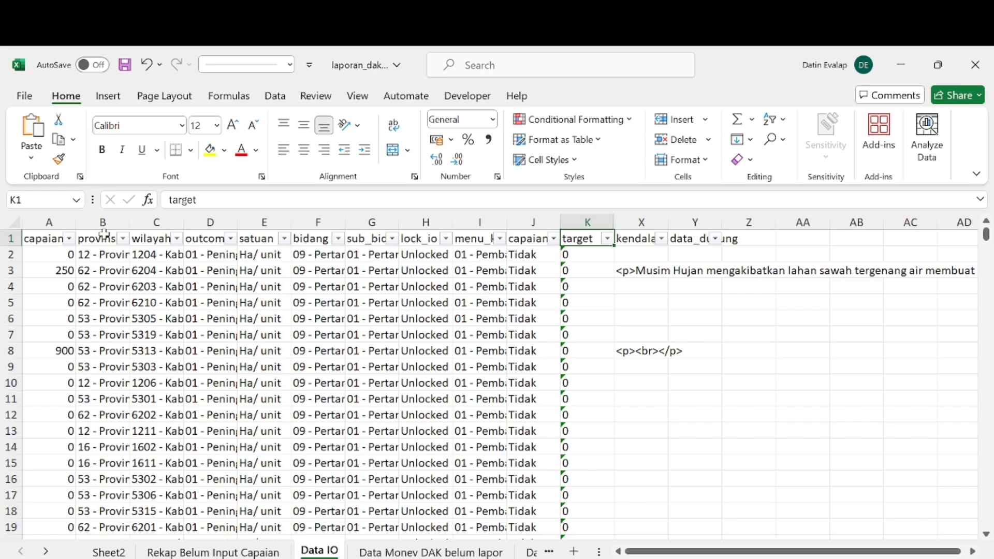
key("Right")
key("Right")
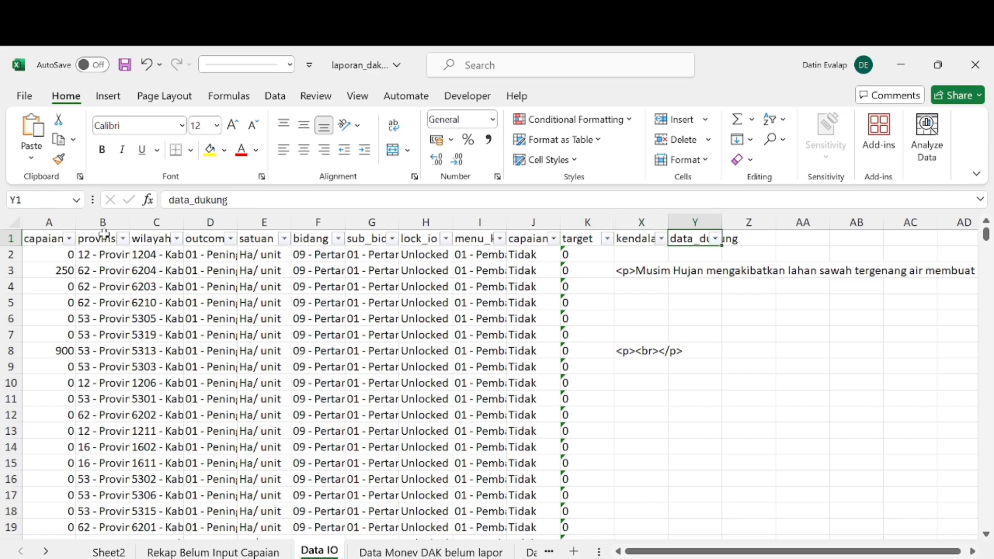
Step: Go back along the Data IO headings to capaian and check its first entries down to A3
key("Left")
key("Left")
key("Left")
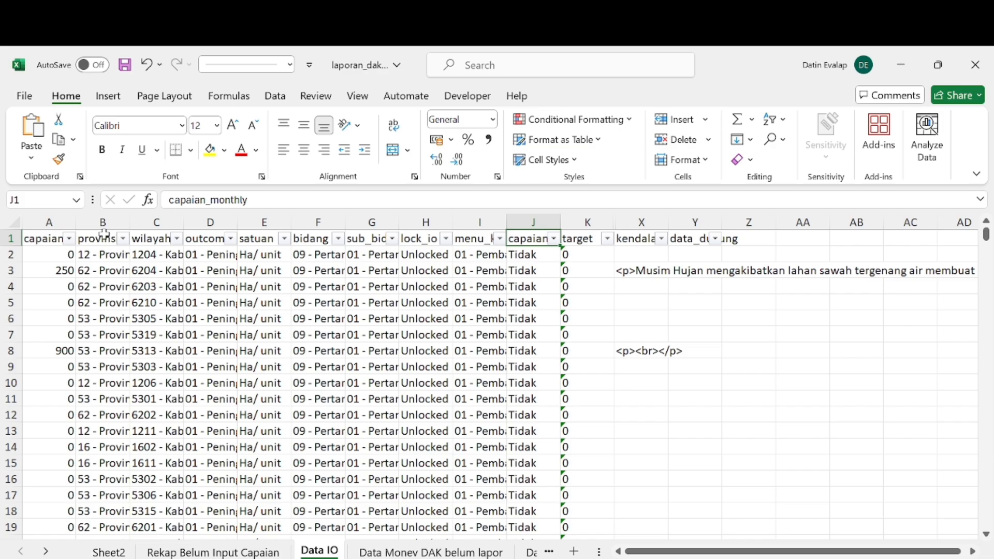
key("Left")
key("Left")
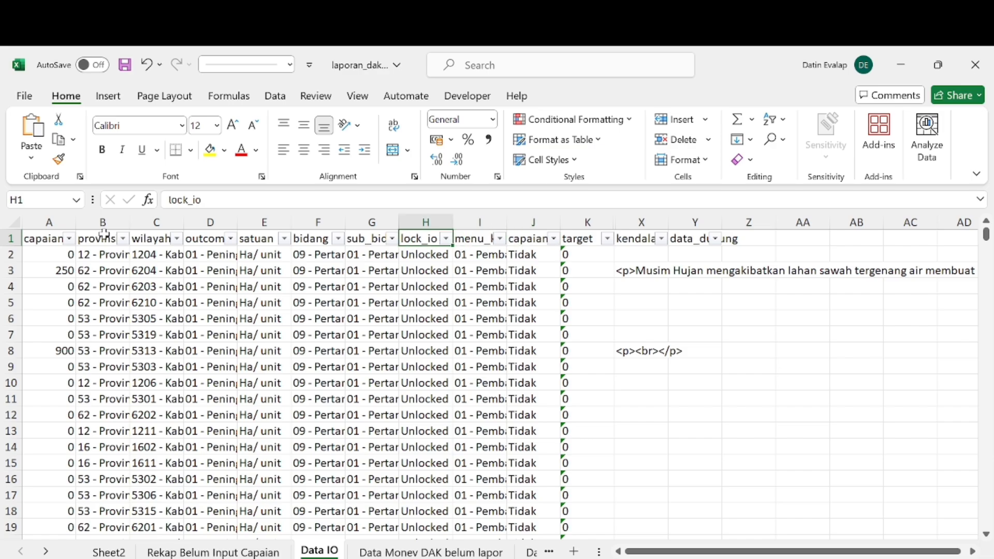
key("Home")
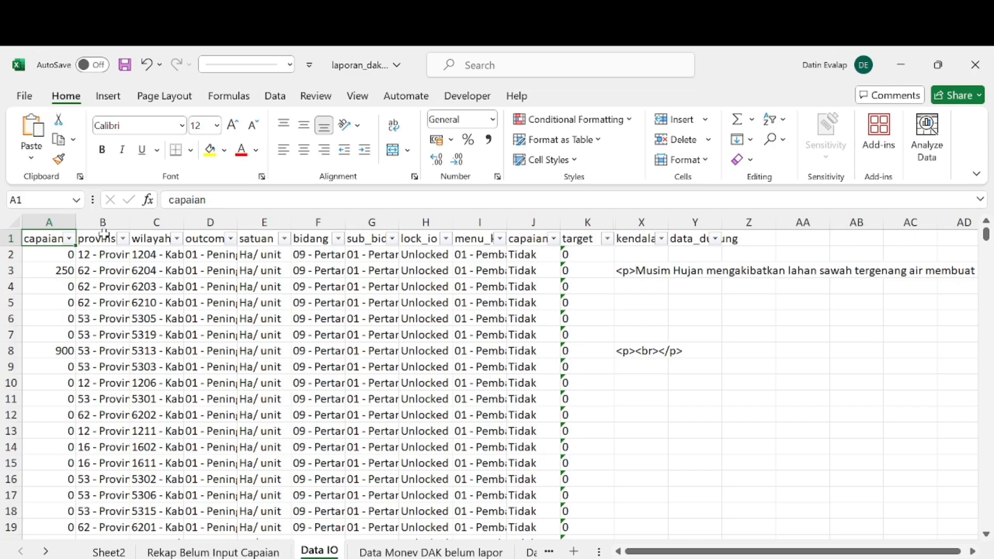
key("Down")
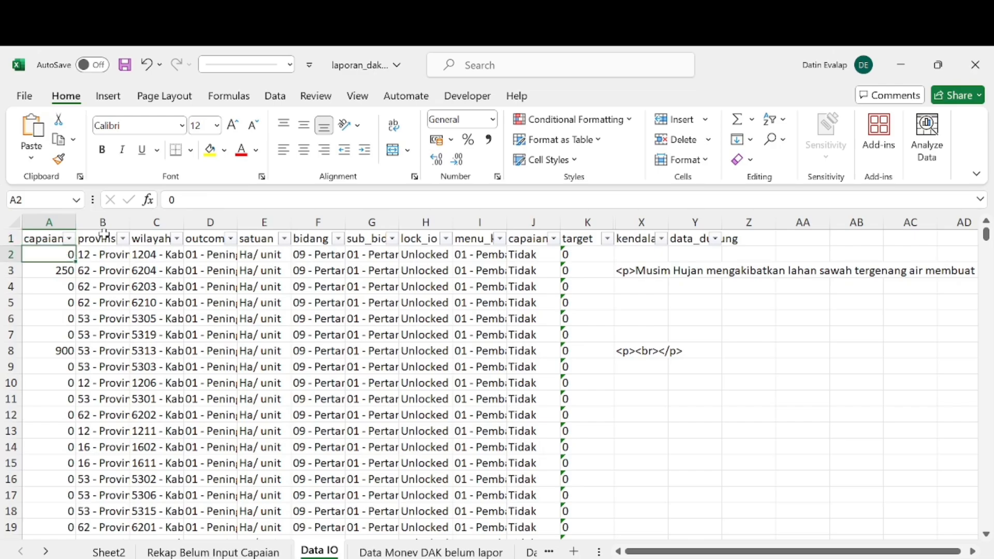
key("Down")
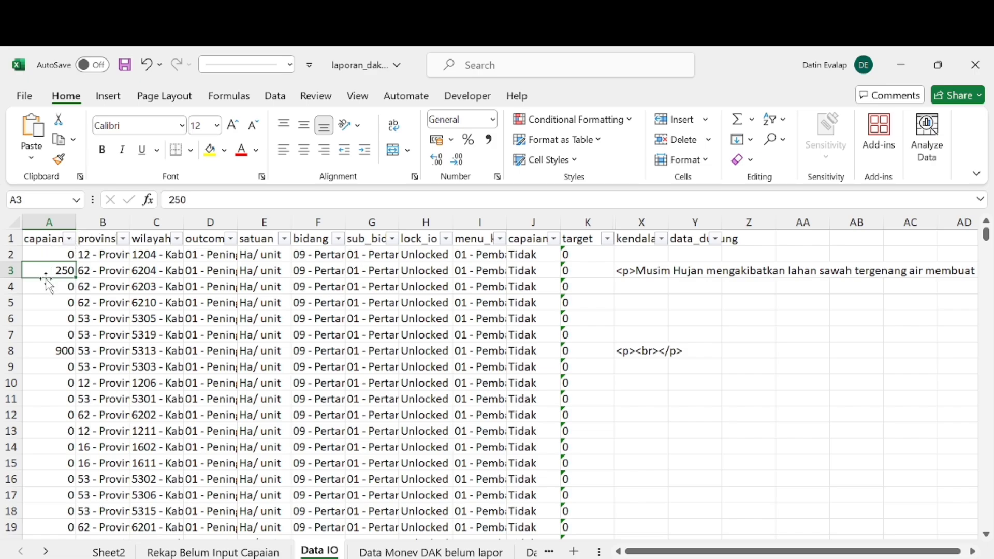
Step: Review the record in row 3 across its columns, comparing the kendala entry in X3 with the data_dukung cell in Y3
key("Right")
key("Right")
key("Right")
key("Right")
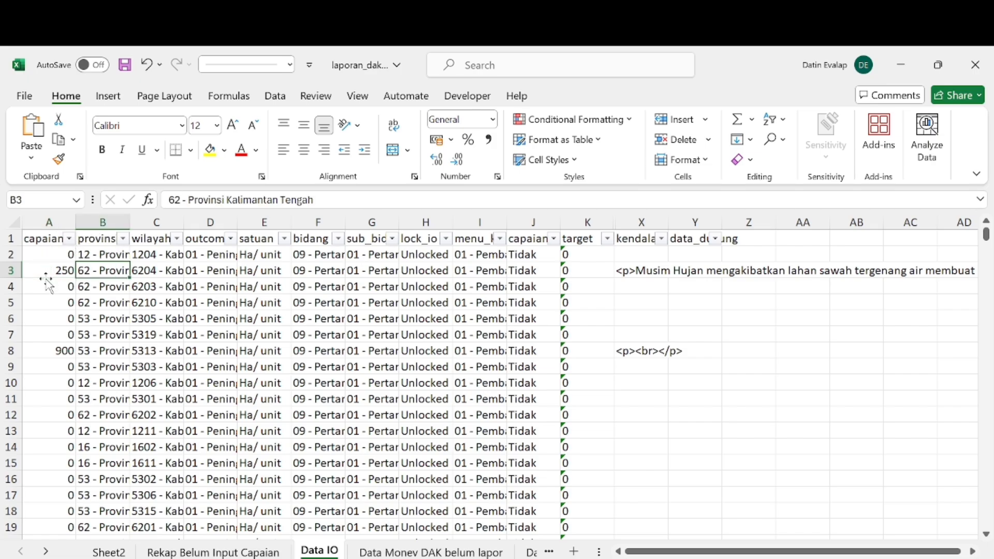
key("Right")
key("Right")
key("Right")
key("Right")
key("Right")
key("Right")
key("Right")
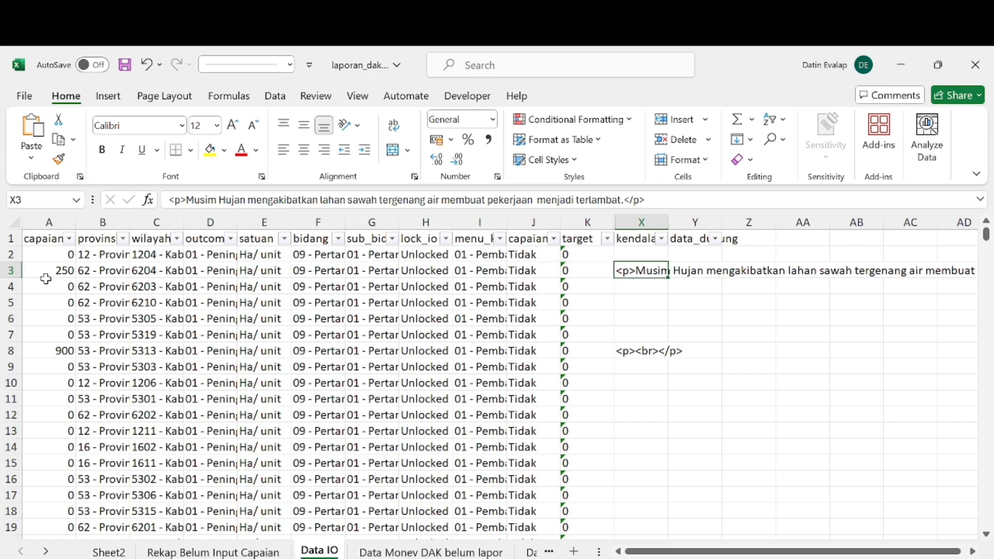
key("Right")
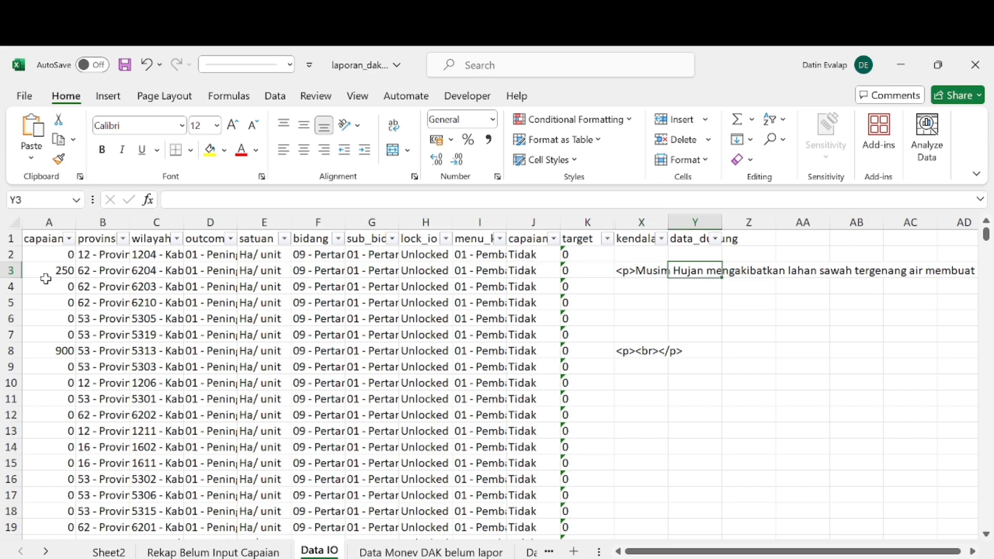
key("Left")
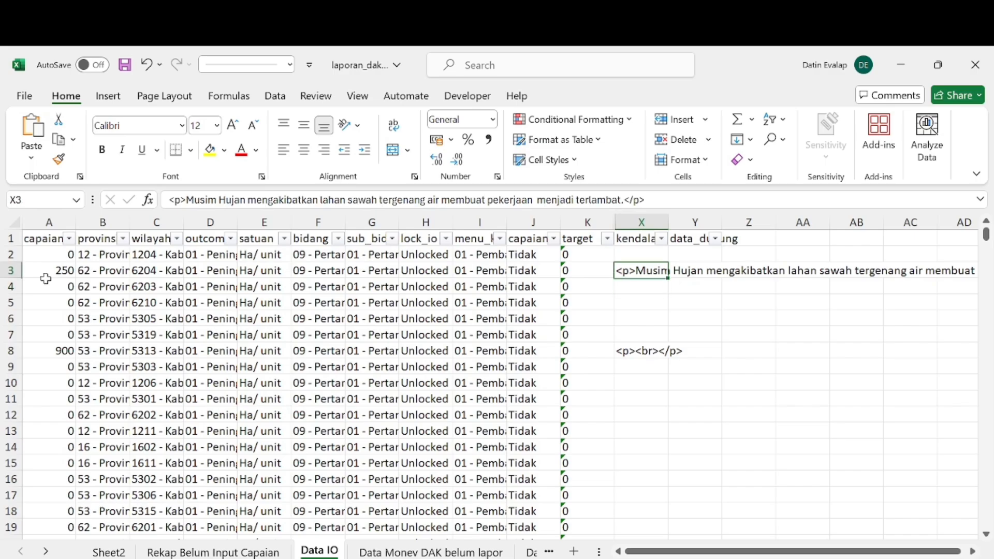
key("Right")
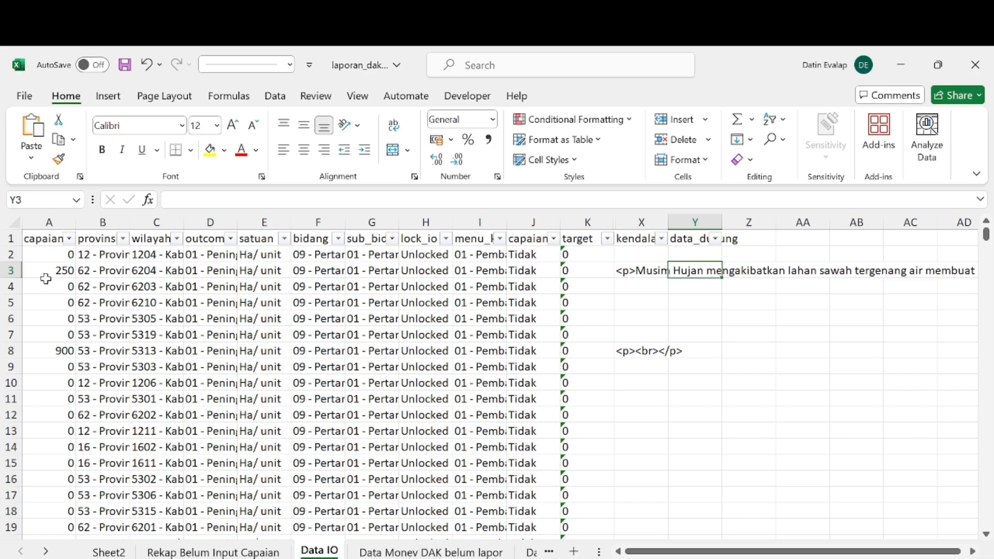
Step: Return to the capaian column and recheck its first entries, ending at A2
key("Left")
left_click(44, 275)
left_click(48, 283)
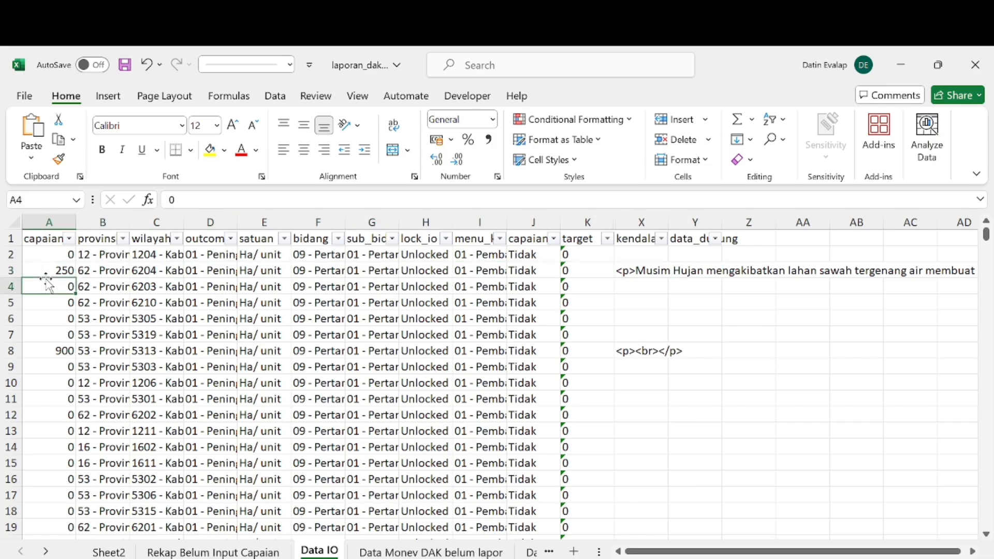
key("Up")
key("Up")
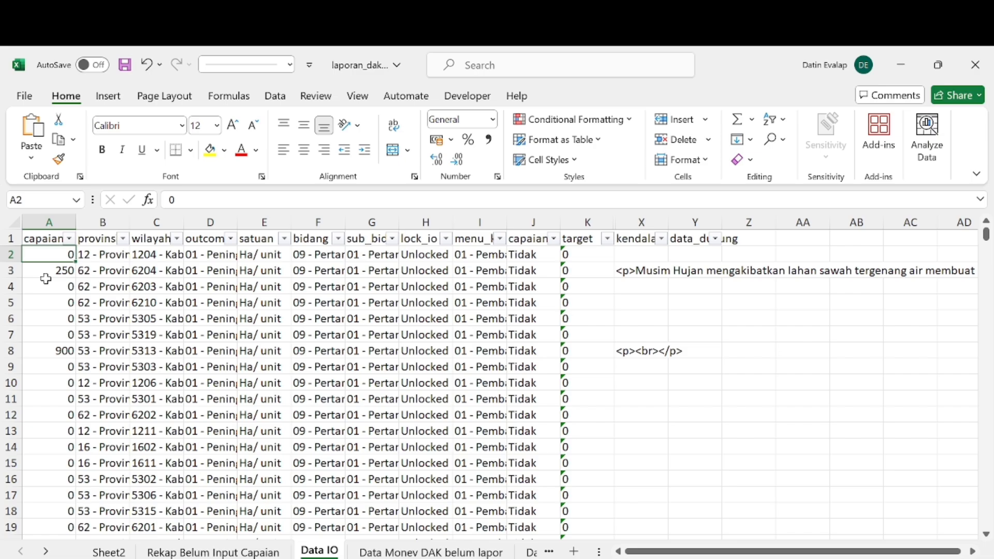
Step: Open Sheet2 and review its pivot headings provinsi, wilayah, Sum of capaian and Count of outcome
left_click(124, 554)
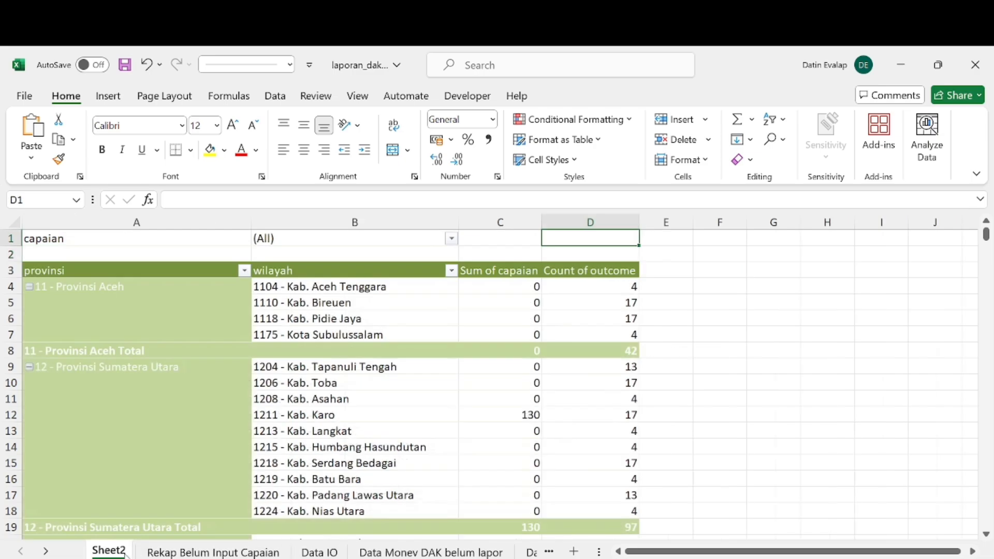
left_click(311, 285)
key("Left")
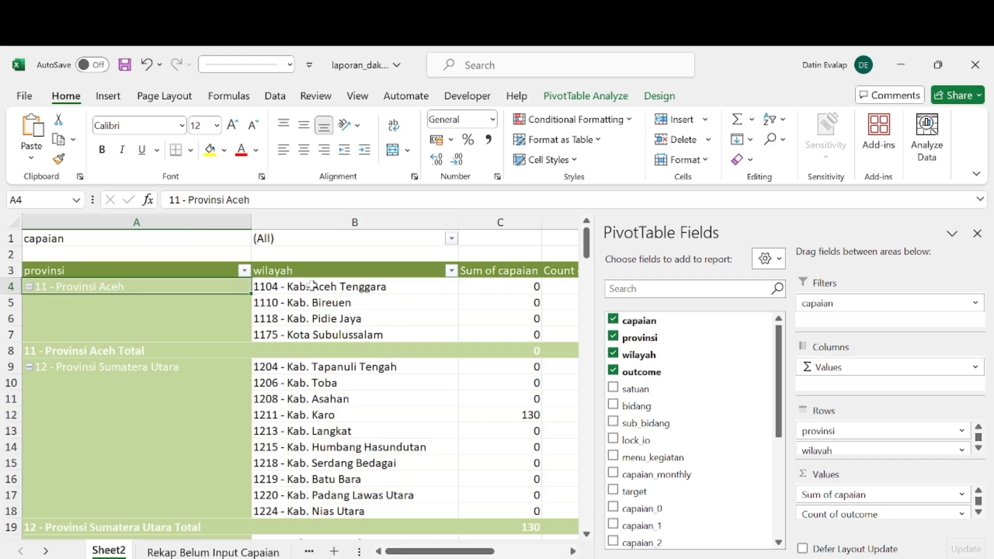
key("Up")
key("Right")
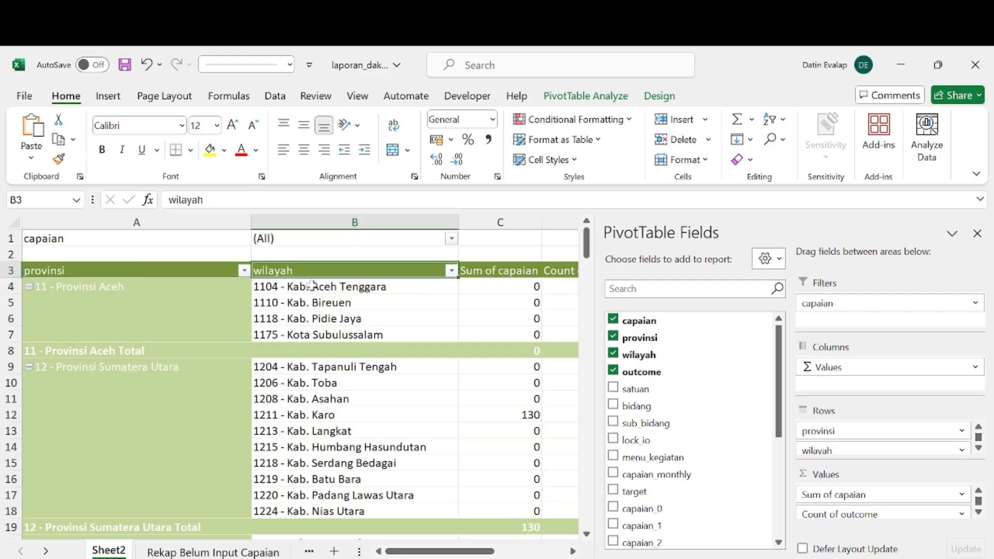
key("Right")
scroll(310, 285, "right", 3)
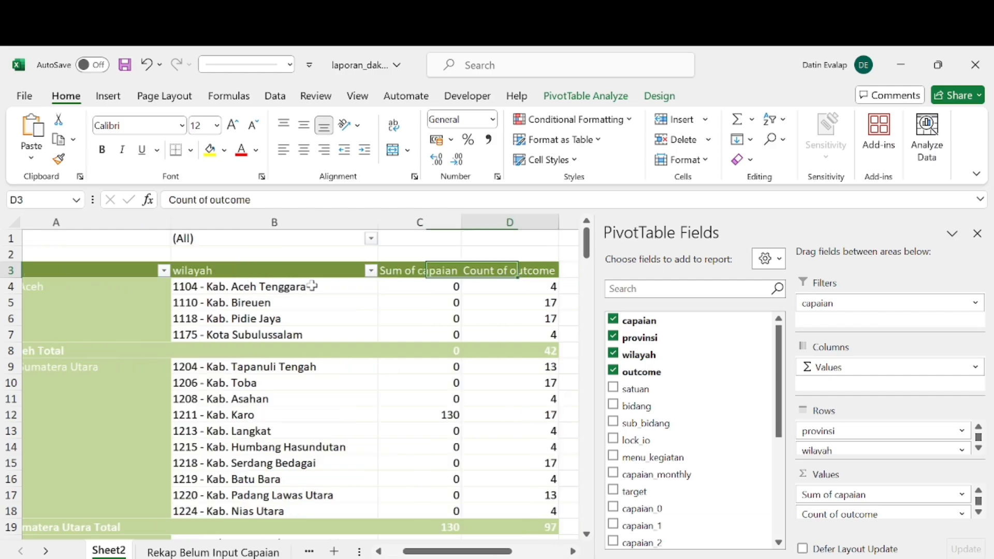
key("Right")
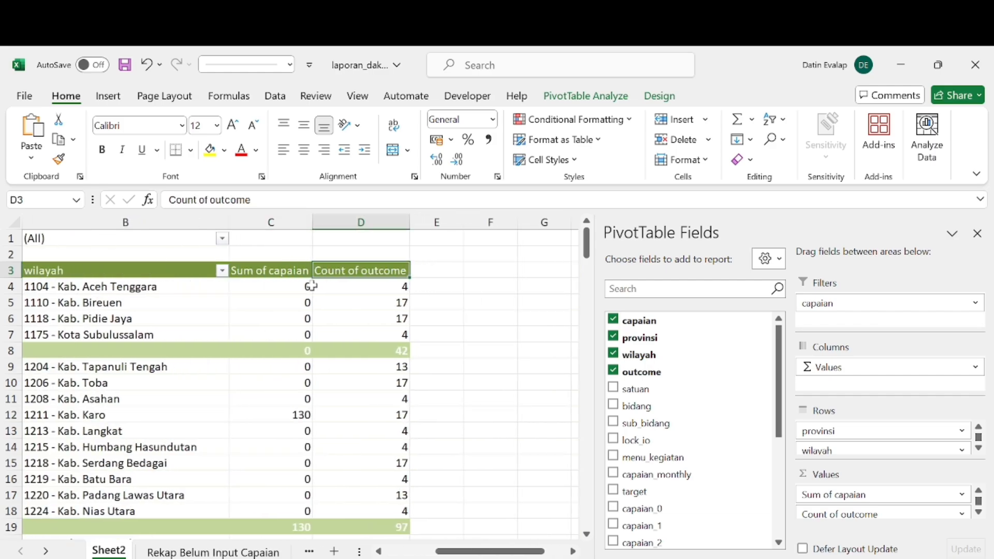
Step: Check the grand totals of Sum of capaian and Count of outcome at the end of the Sheet2 pivot
key("Down")
key("Left")
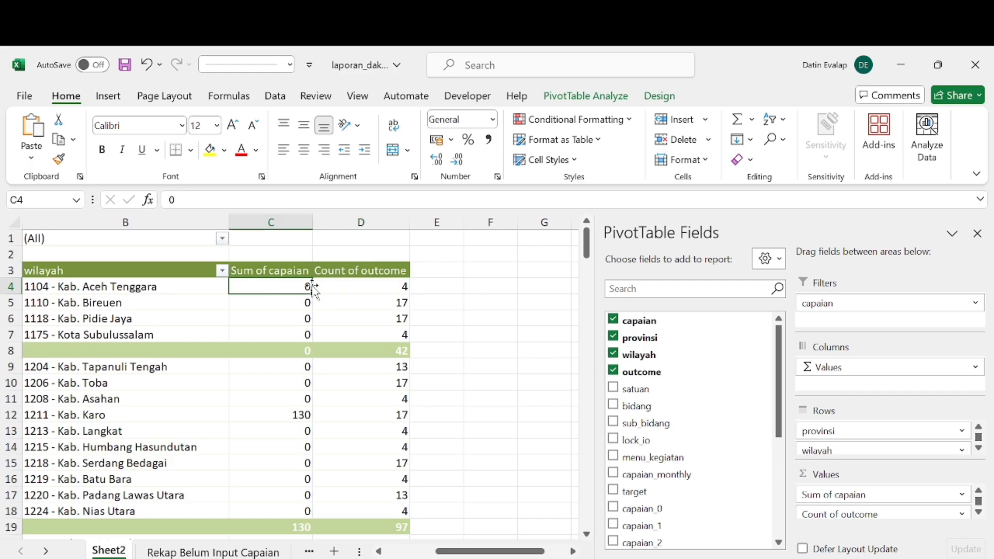
key("ctrl+Down")
key("Down")
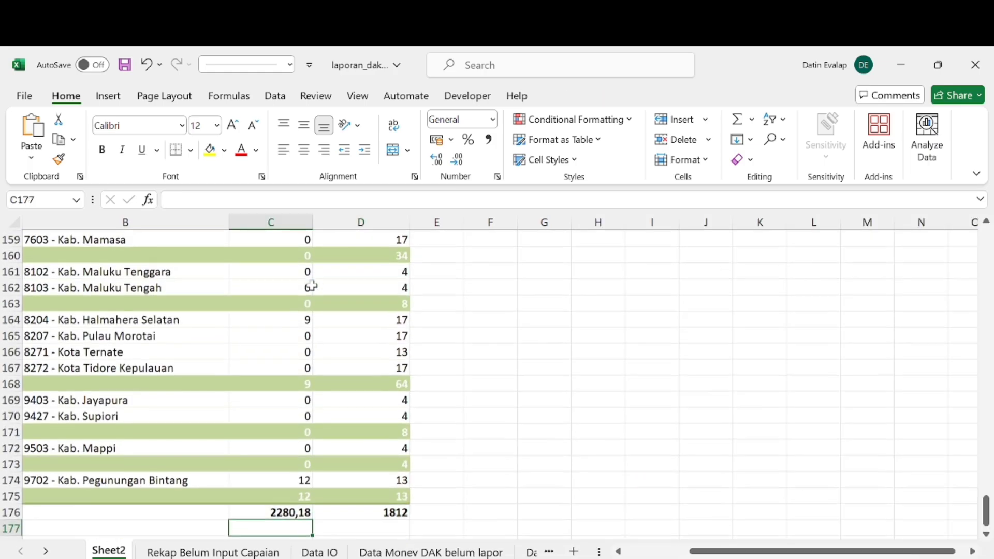
key("Up")
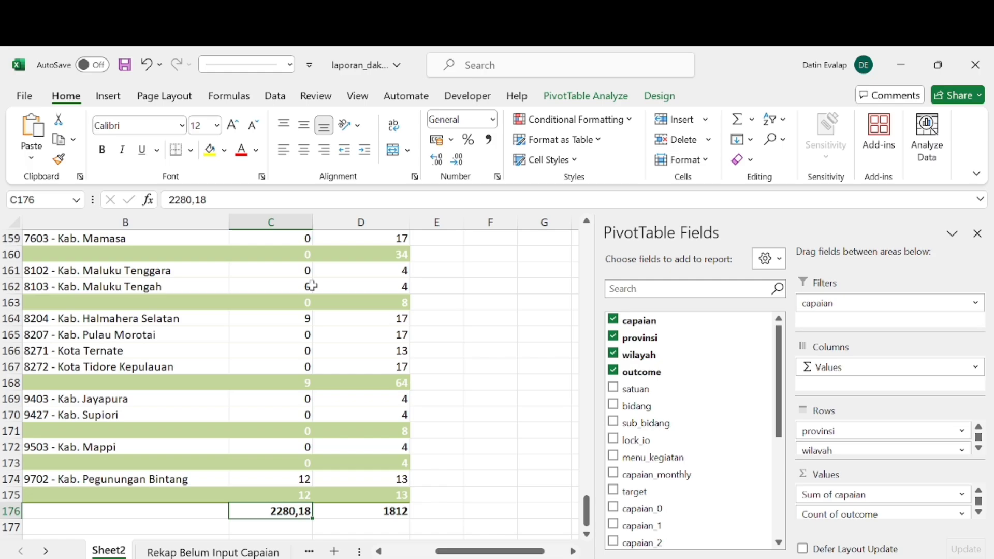
key("Right")
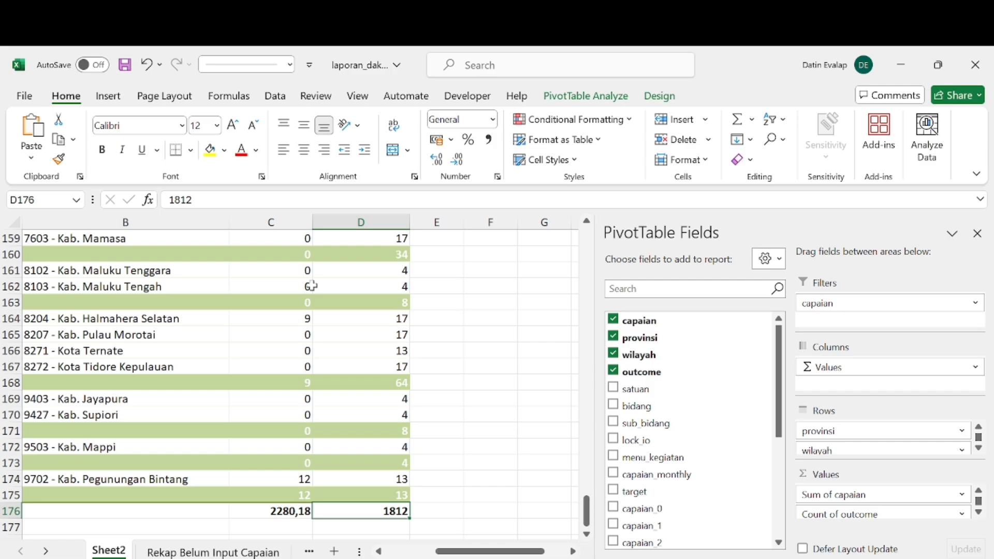
Step: Return from the grand totals to the start of the pivot, ending at the provinsi heading in A3
key("Left")
key("Up")
key("ctrl+Up")
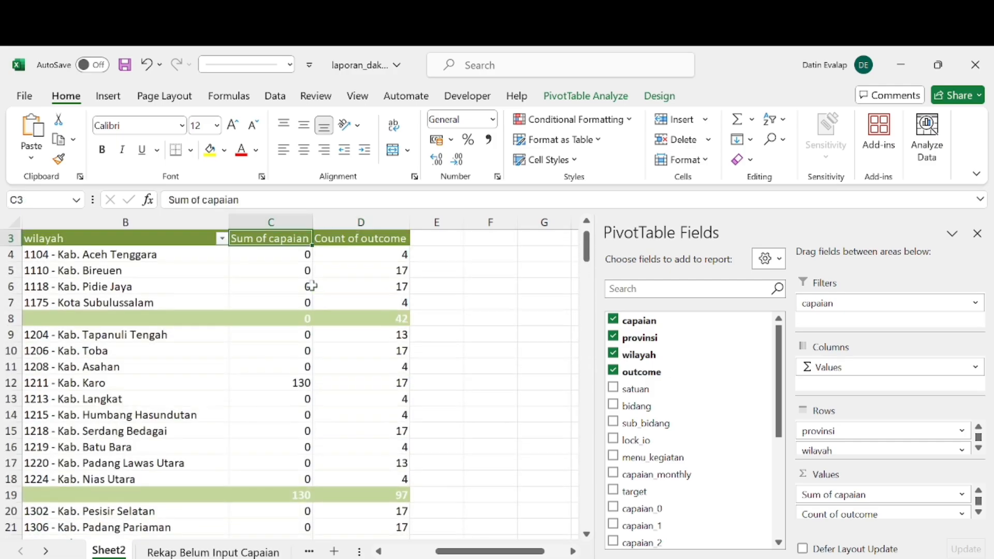
key("Left")
key("Left")
key("Up")
key("Down")
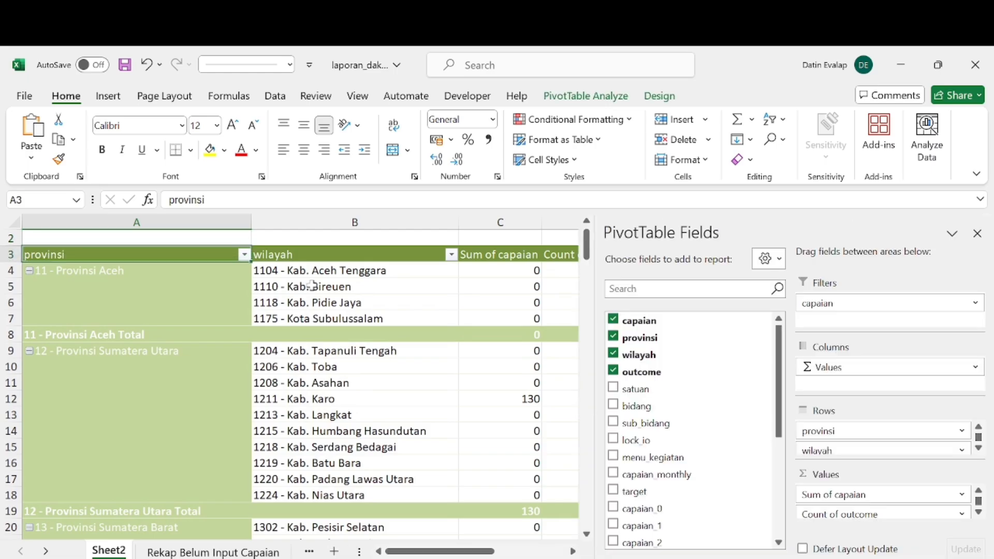
Step: Go across the pivot's headings to Count of outcome and back, ending at the first province entry in A4
key("Right")
key("Right")
key("Right")
key("Left")
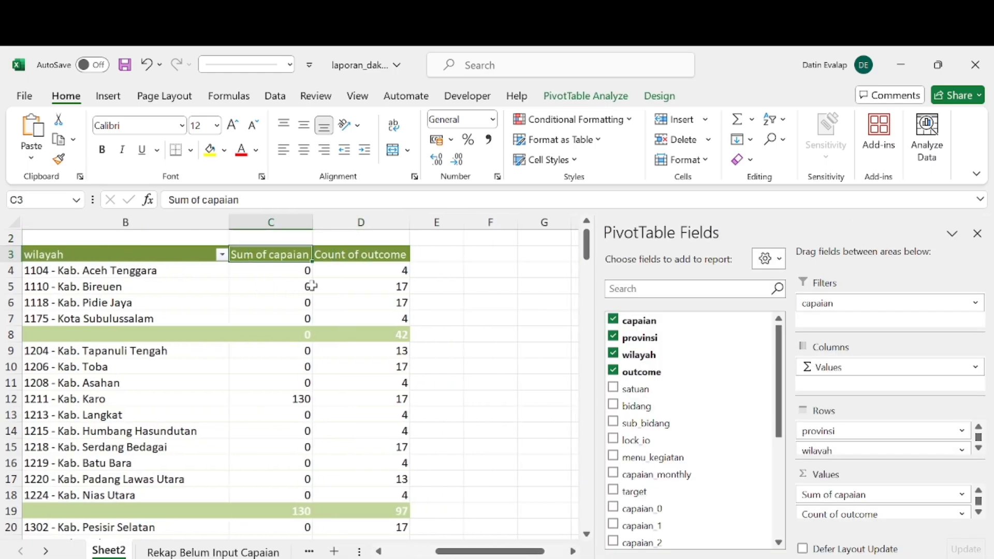
key("Left")
key("Left")
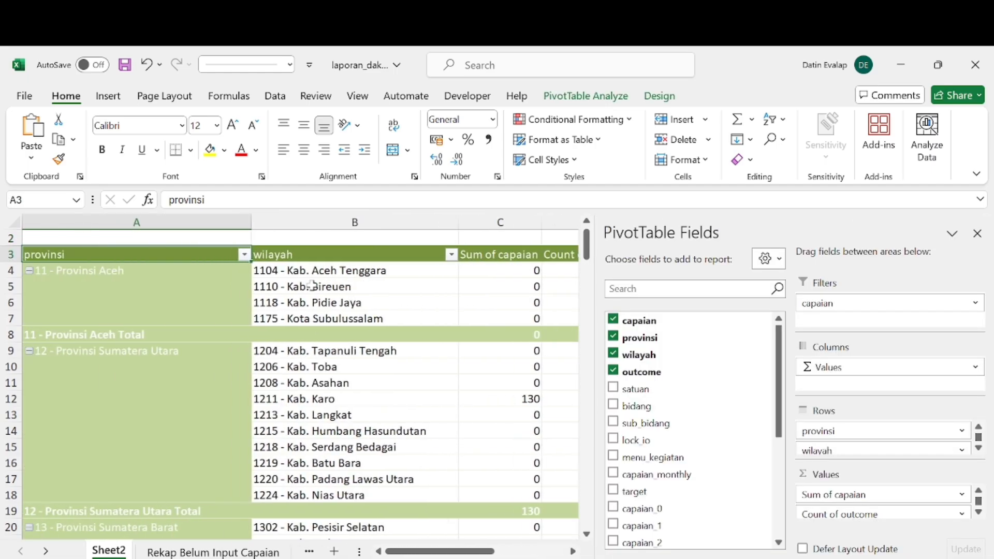
key("Down")
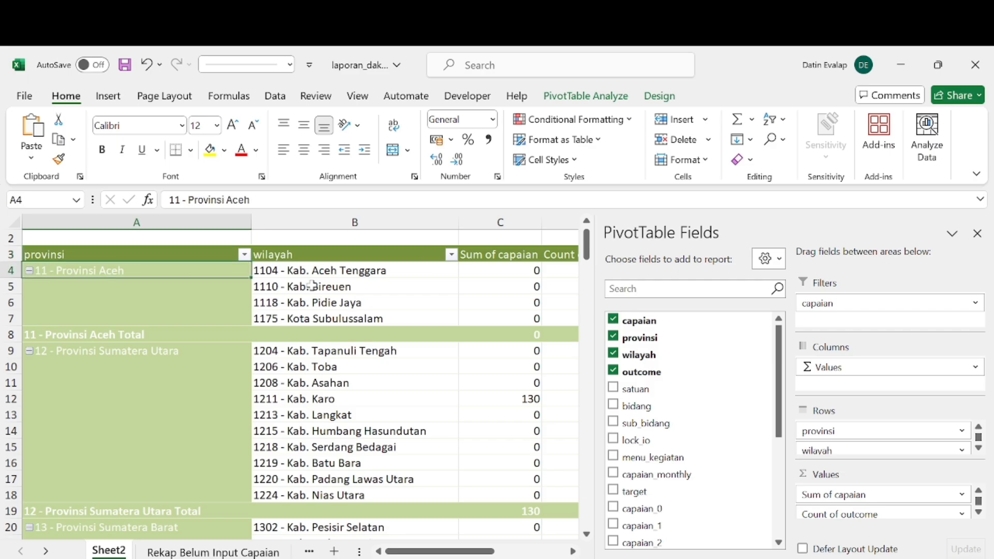
Step: Check the first Sum of capaian value in Sheet2, then open Rekap Belum Input Capaian and go to the first province entry in A2
key("Right")
key("Right")
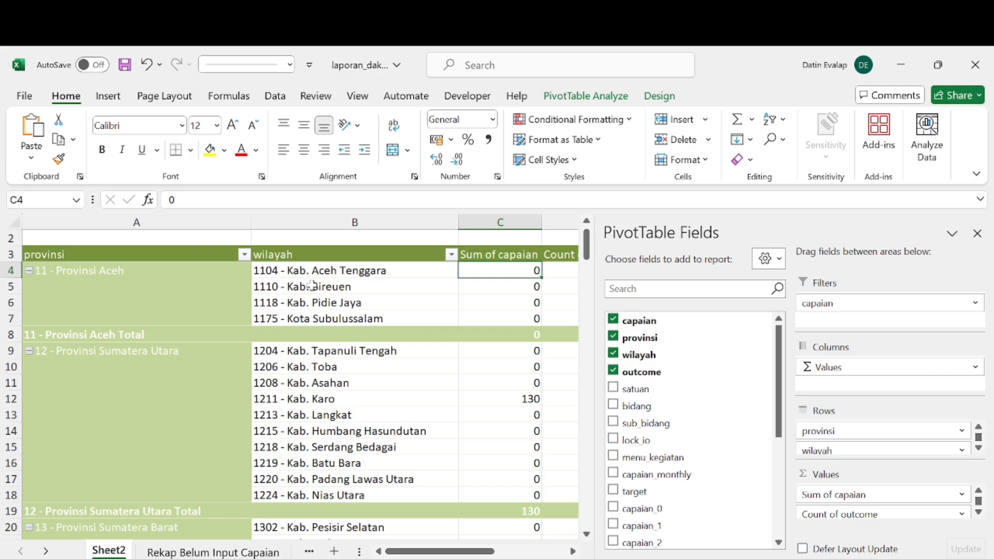
left_click(213, 552)
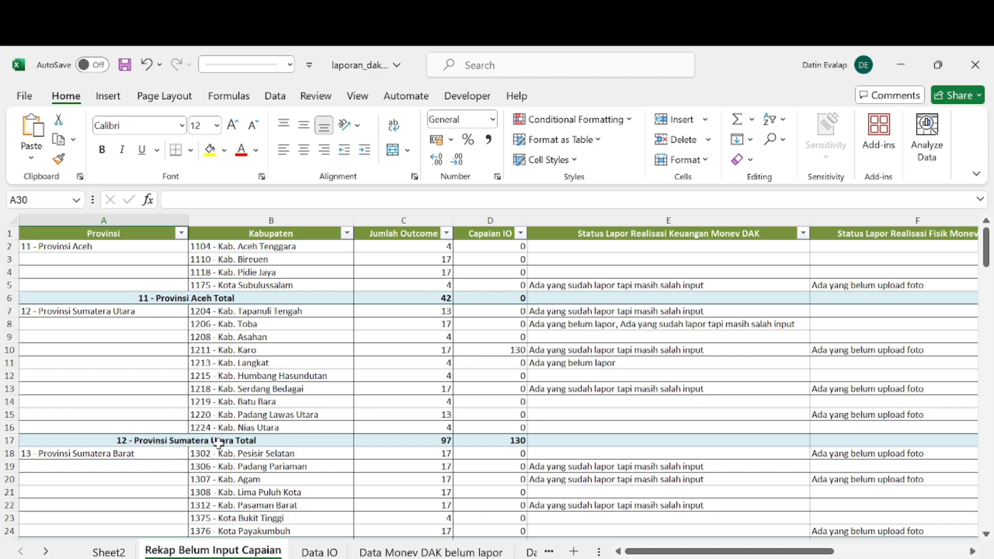
left_click(269, 230)
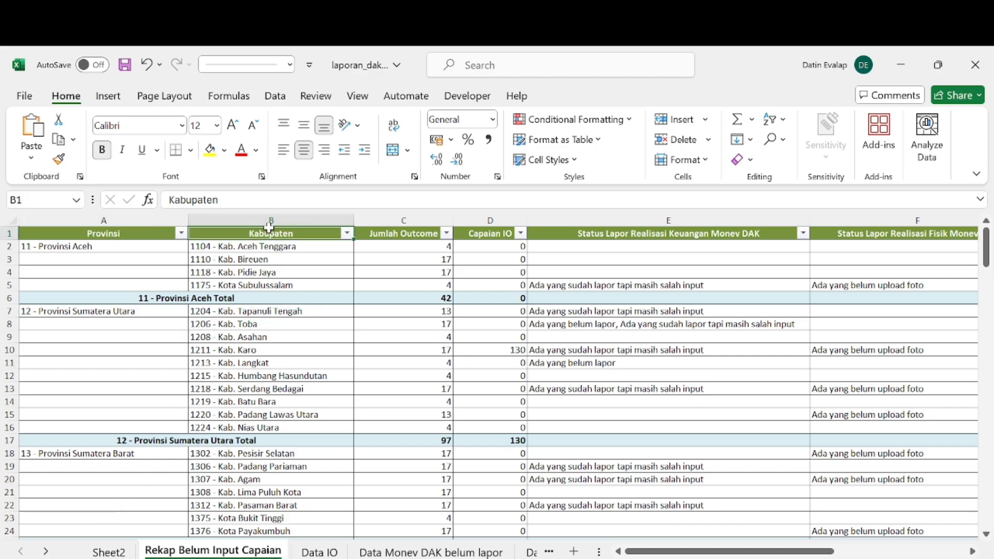
key("Down")
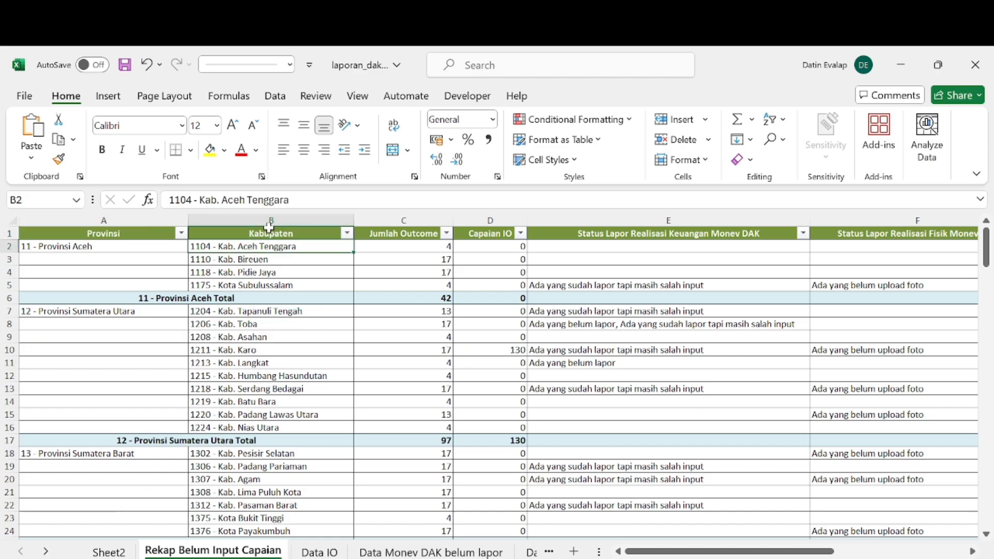
key("Right")
key("Left")
key("Left")
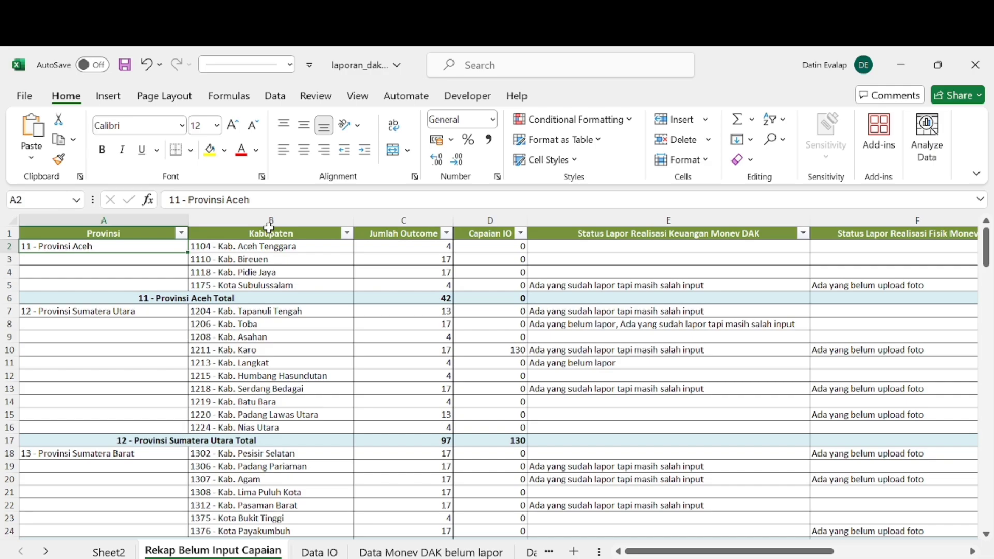
Step: Review the Kab. Aceh Tenggara row from Kabupaten to Status Lapor Realisasi Keuangan Monev DAK, ending at Capaian IO in D2
key("Right")
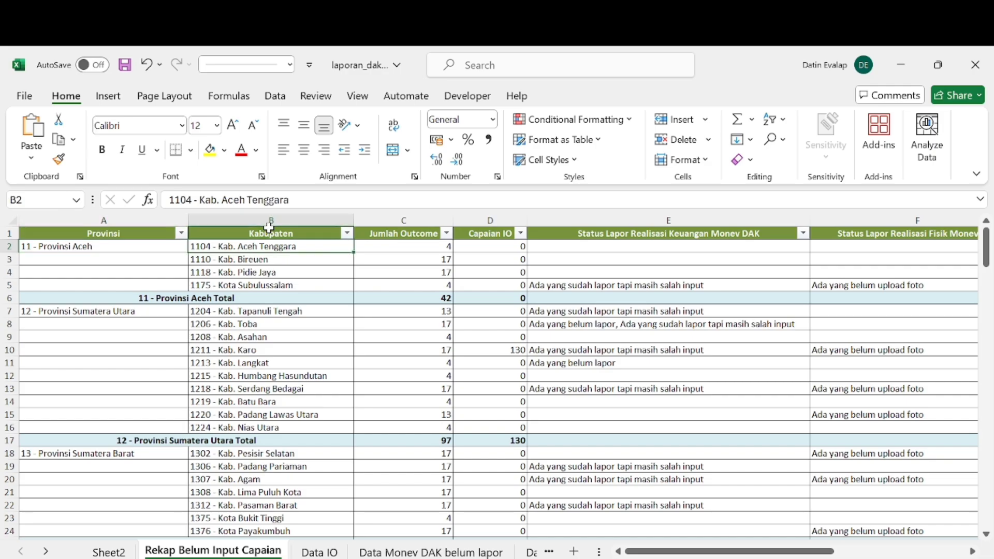
key("Right")
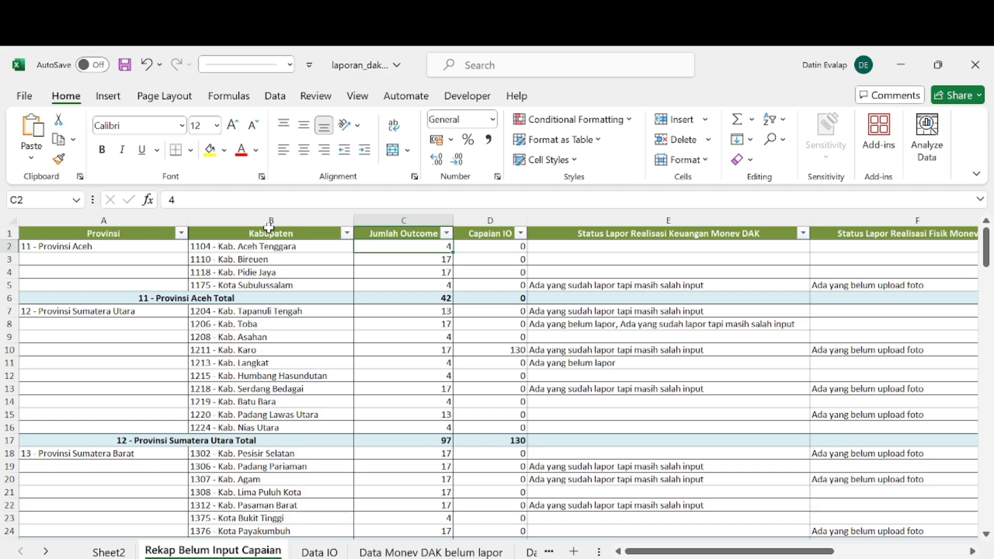
key("Right")
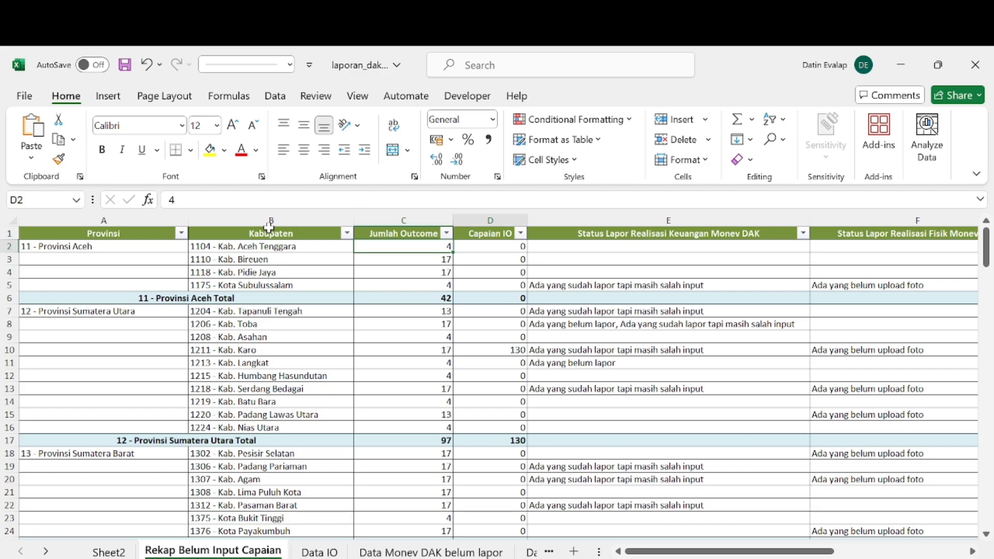
key("Right")
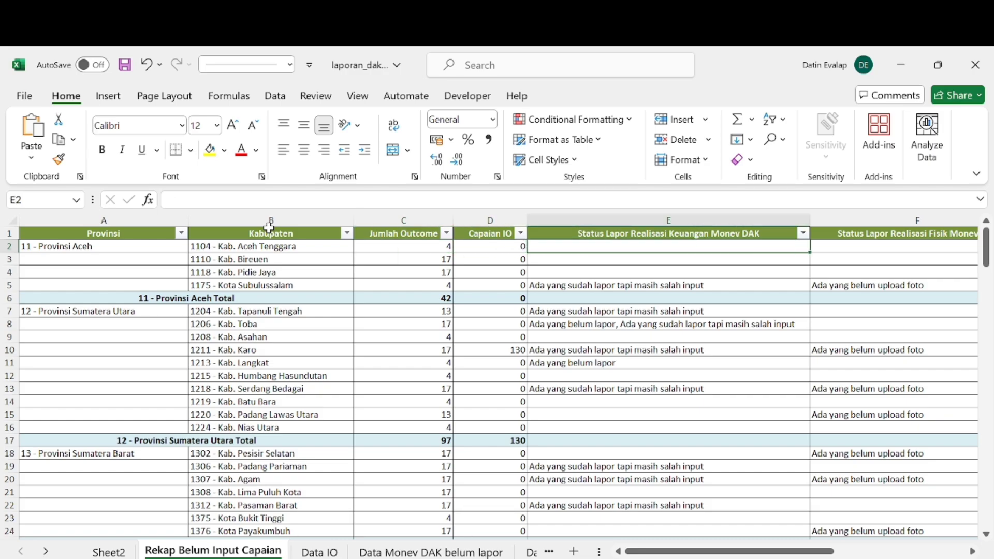
key("Left")
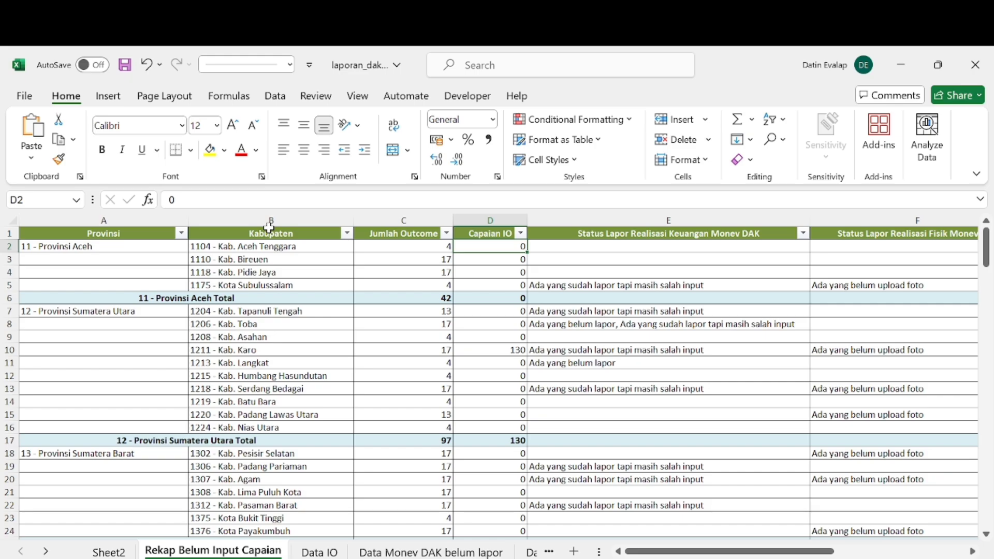
Step: Go down Capaian IO to the Kab. Tapanuli Tengah row and check its Keuangan and Fisik report statuses, ending in F7
key("Down")
key("Down")
key("Down")
key("Down")
key("Down")
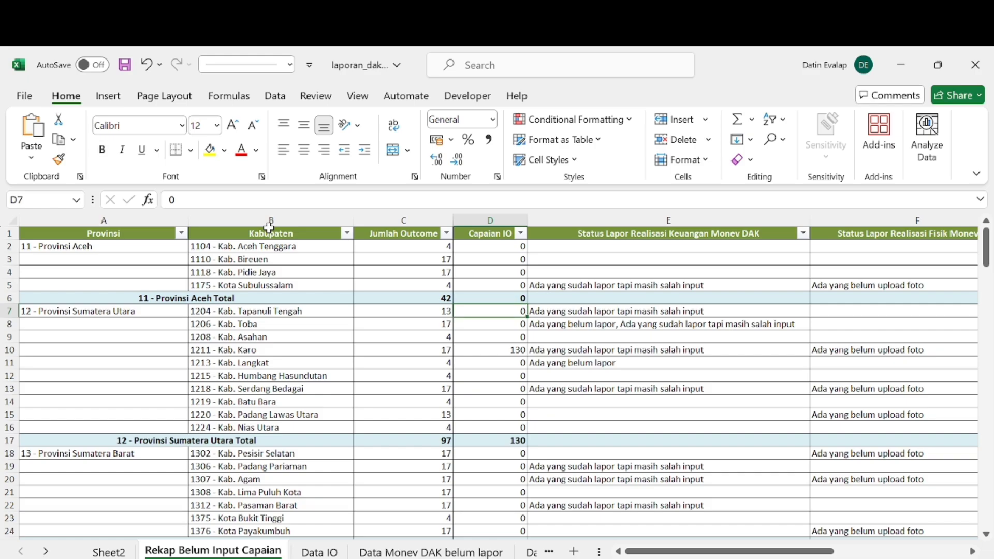
key("Right")
key("Right")
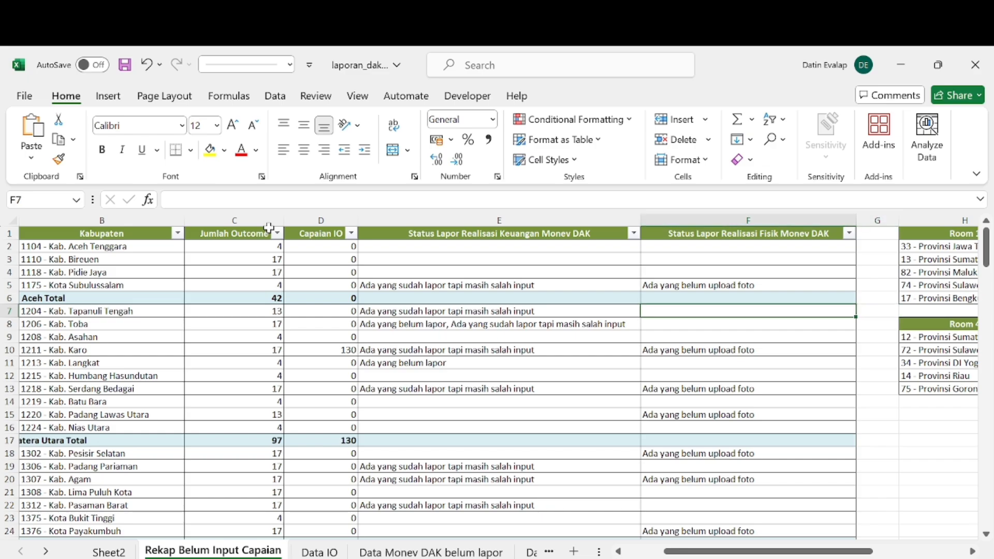
Step: Return to Kota Subulussalam's Capaian IO in D5, then go to the Status Lapor Realisasi Keuangan Monev DAK heading in E1
key("Left")
key("Left")
key("Up")
key("Up")
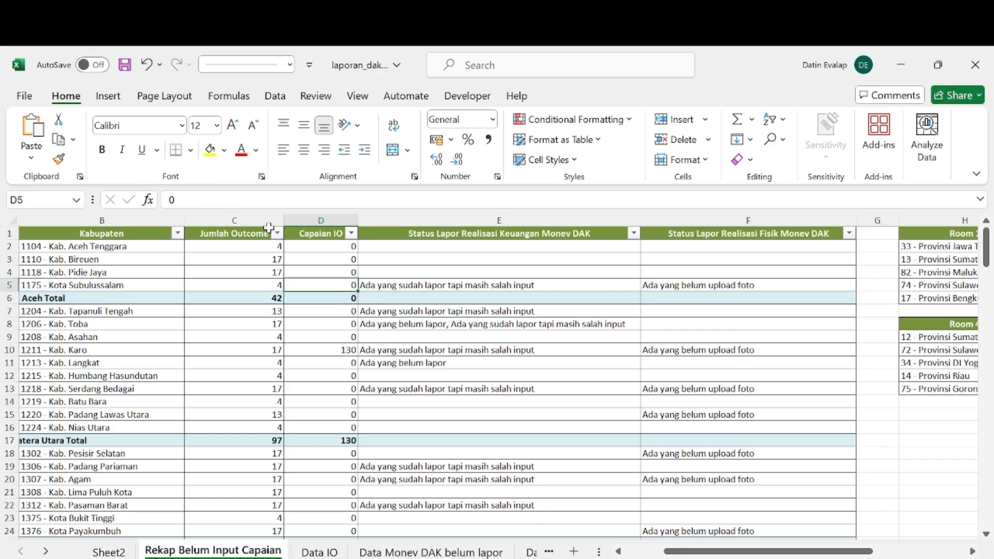
key("Right")
key("Up")
key("Up")
key("Up")
key("Up")
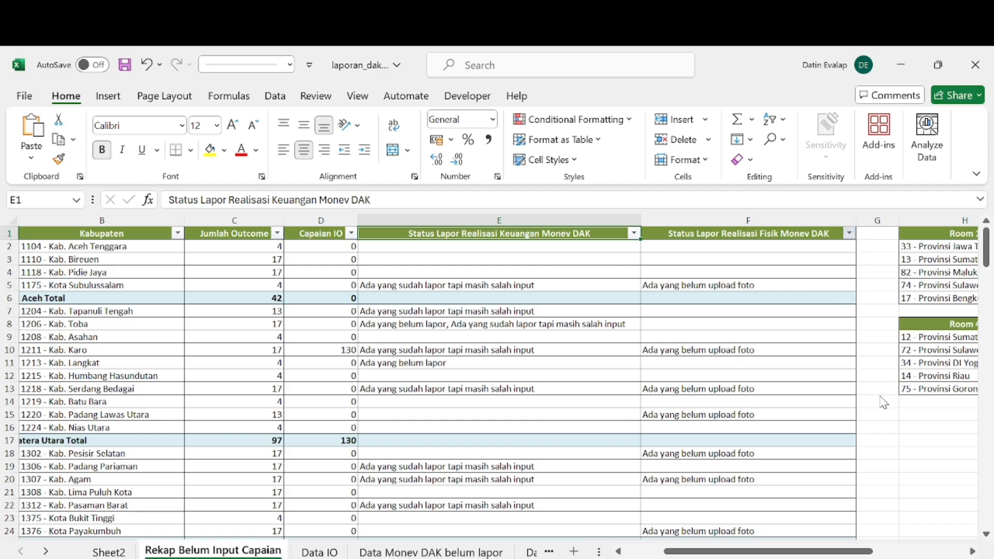
Step: Check Kota Subulussalam's Fisik report status in F5 and go back along the row to the Provinsi column in A5
left_click(717, 284)
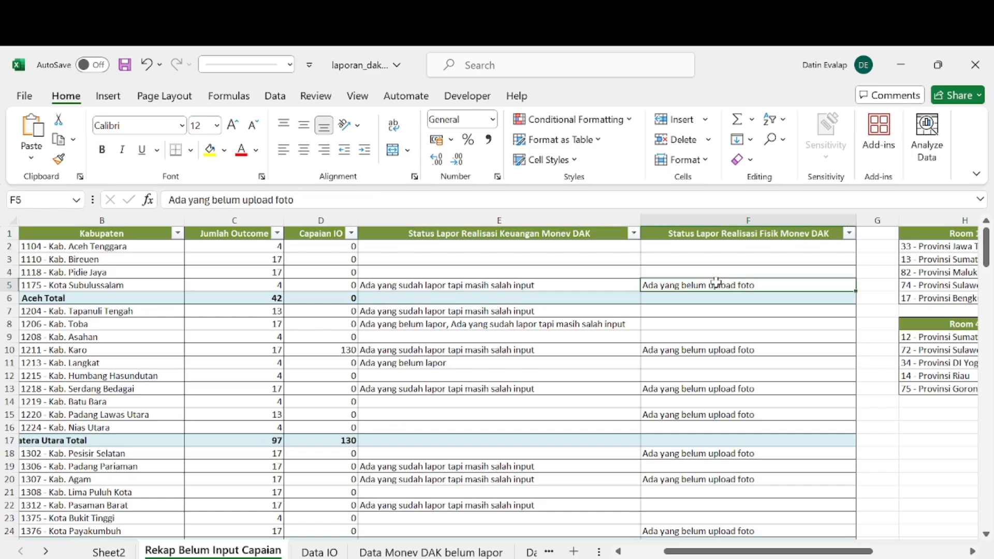
key("Left")
key("Left")
key("Left")
key("Left")
key("Left")
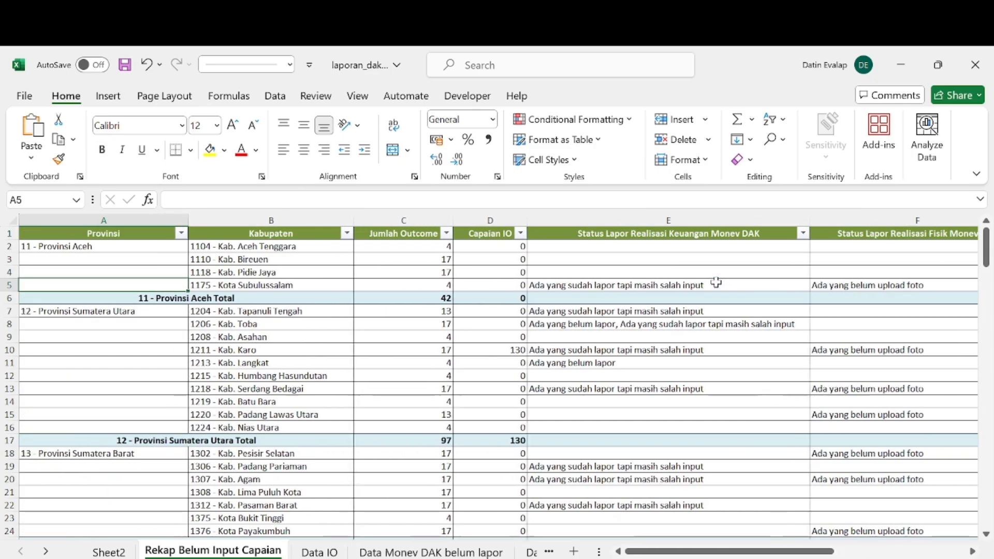
Step: Review Kota Subulussalam's row from Kabupaten through Jumlah Outcome, Capaian IO and Keuangan status to its Fisik status in F5
key("Right")
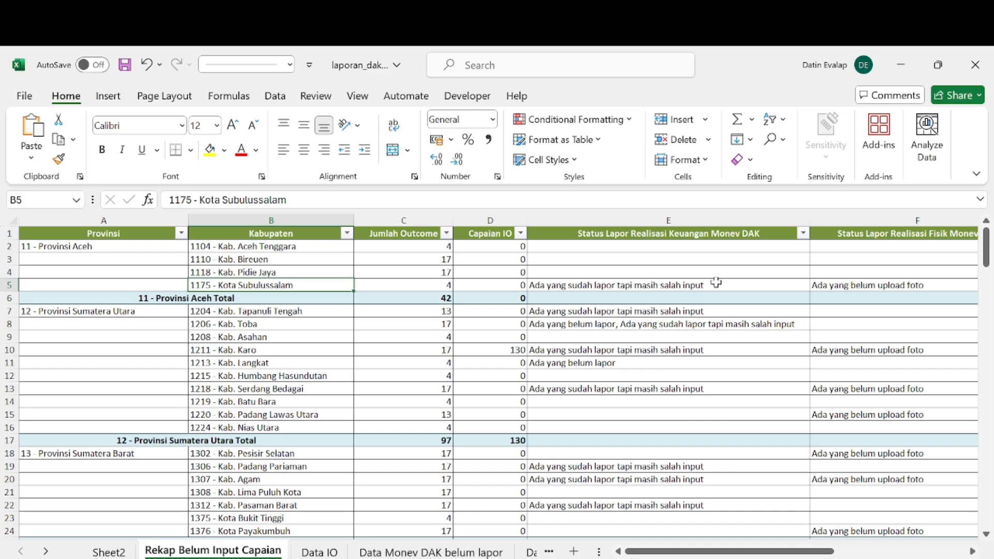
key("Right")
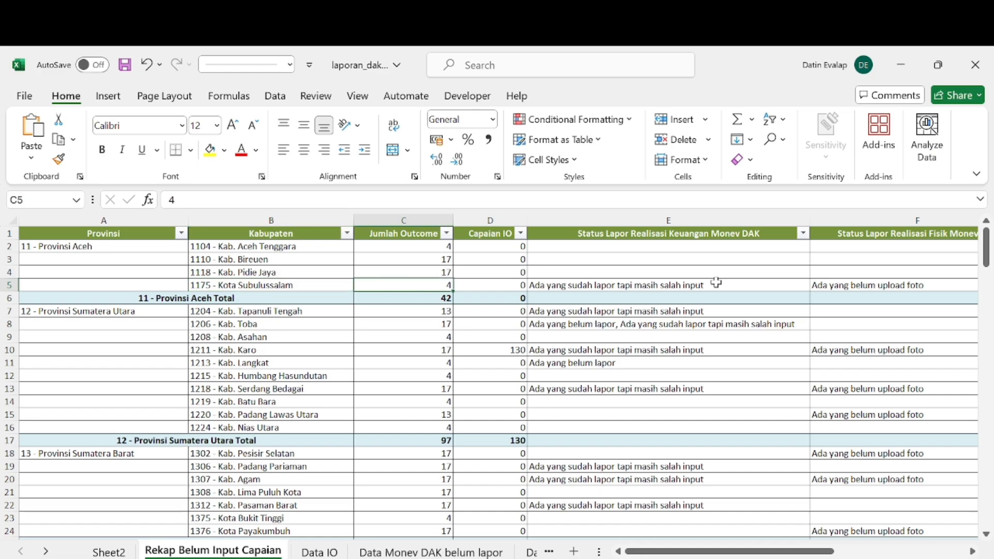
key("Right")
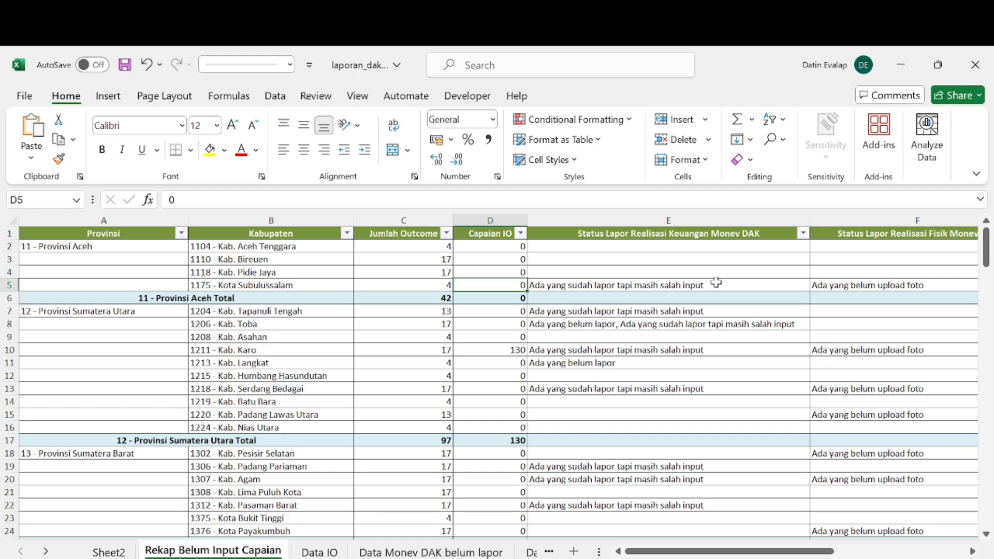
left_click(716, 282)
key("Right")
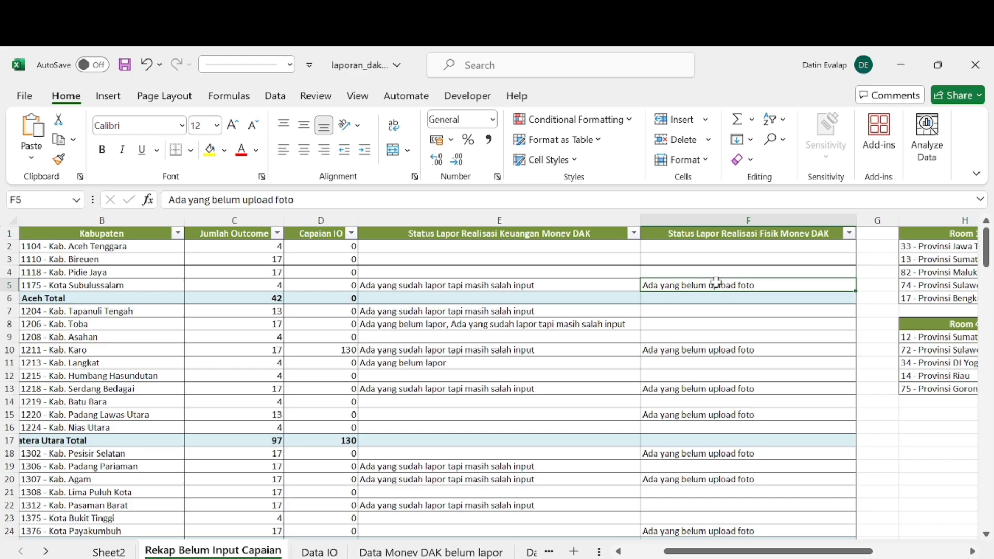
Step: Go back through Kota Subulussalam's Keuangan status, compare Capaian IO with Jumlah Outcome, and end at the Provinsi column in A5
key("Left")
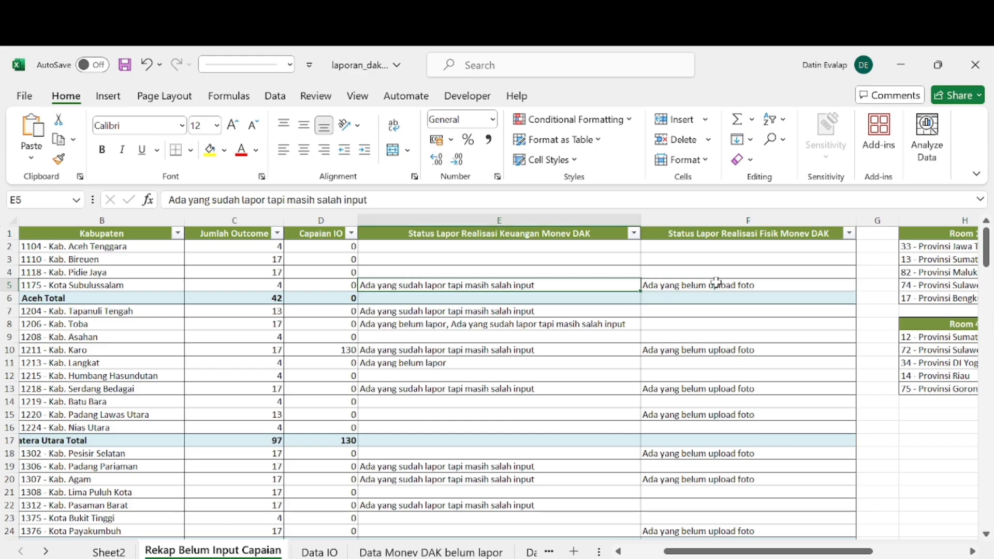
key("Left")
key("Left")
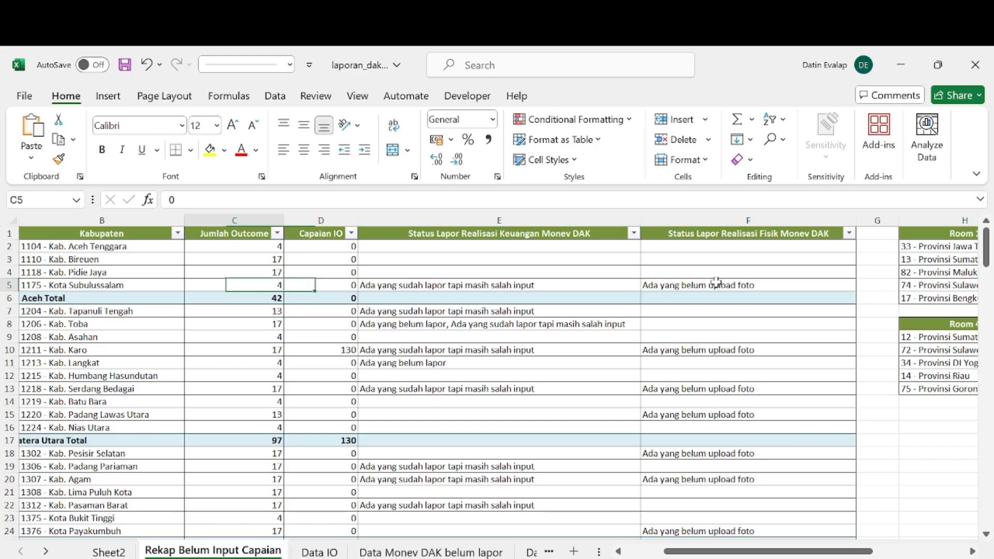
key("Right")
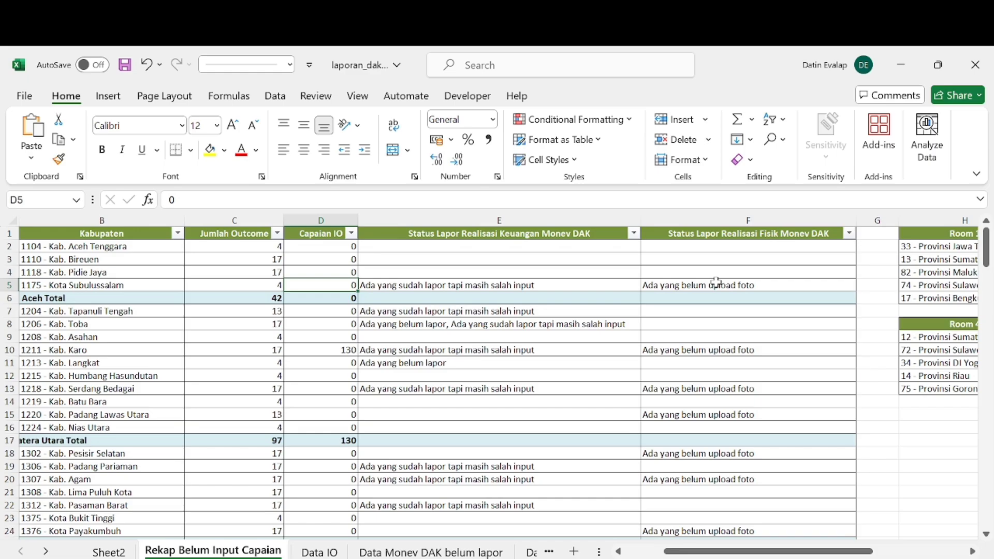
key("Left")
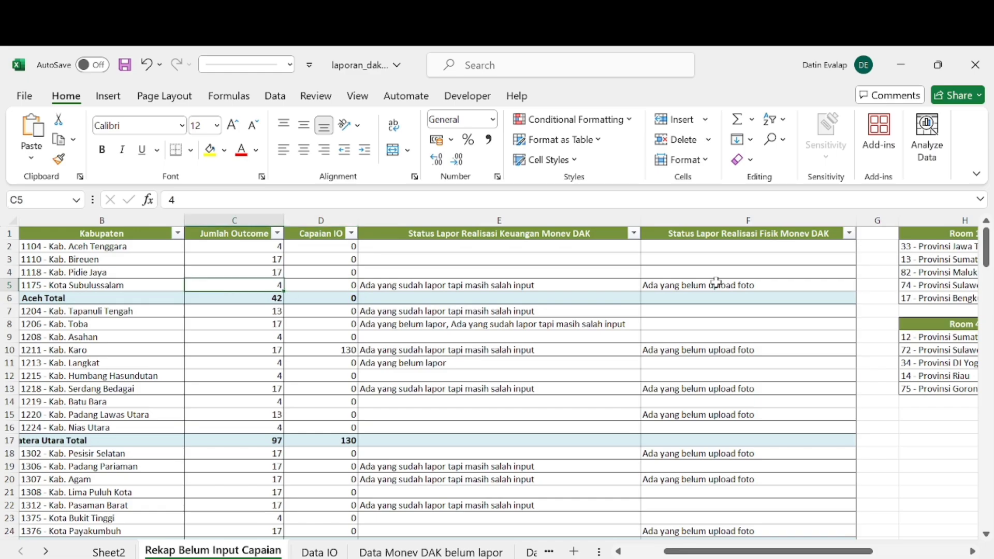
key("Left")
key("Left")
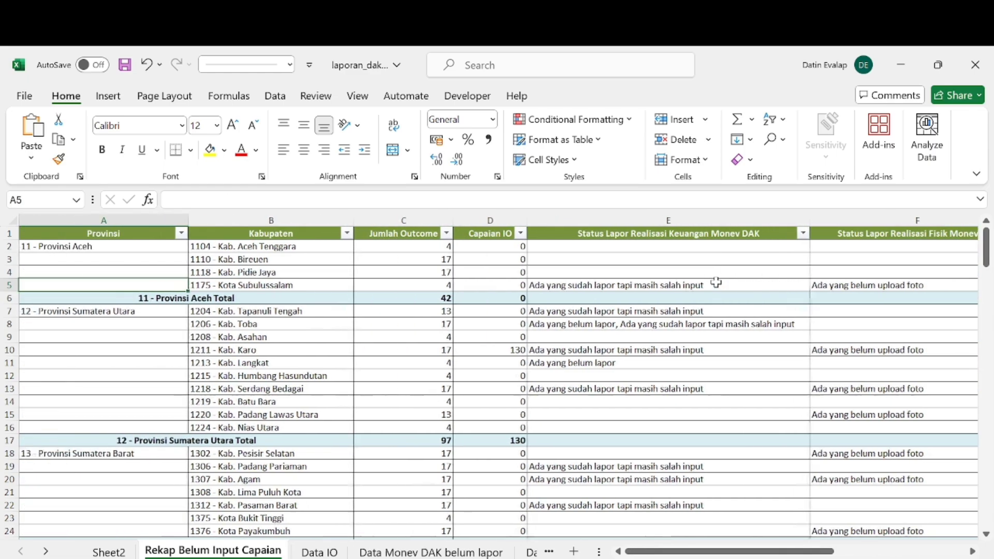
Step: Go across the whole Kota Subulussalam row from Kabupaten past the Fisik status column to the blank cell G5
key("Right")
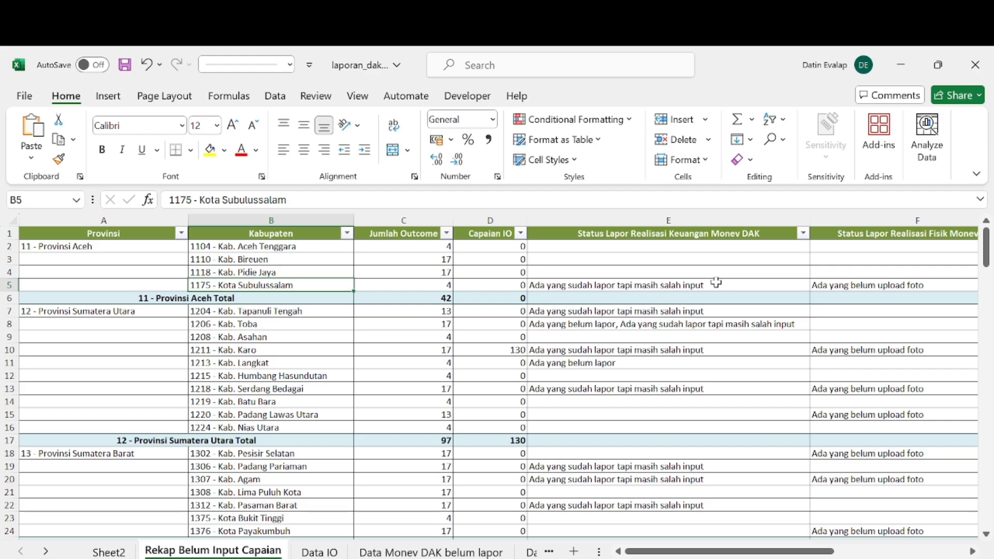
key("Right")
key("Right")
key("Right")
key("Right")
key("Right")
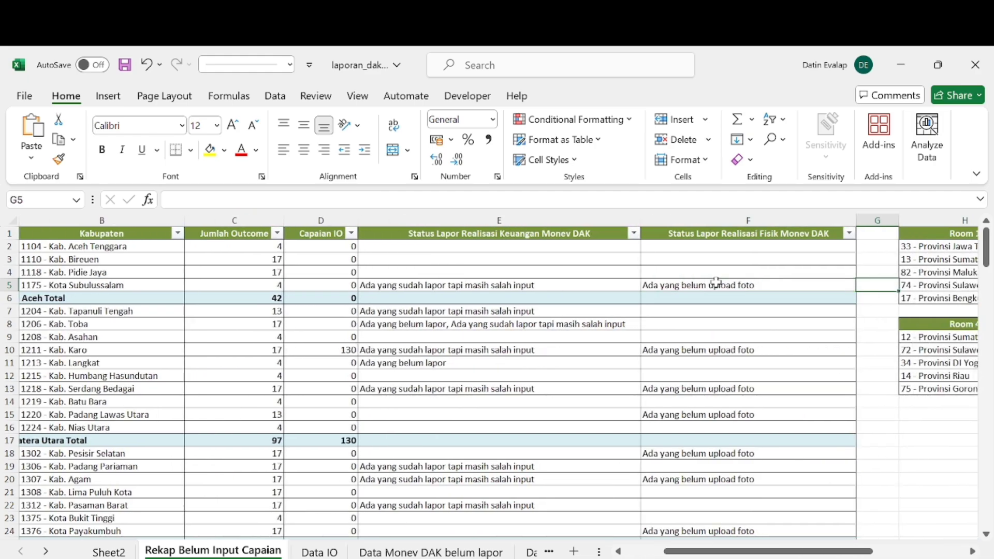
Step: Return along the Kota Subulussalam row from G5 through the Keuangan status to the Provinsi column in A5
key("Left")
key("Left")
key("Left")
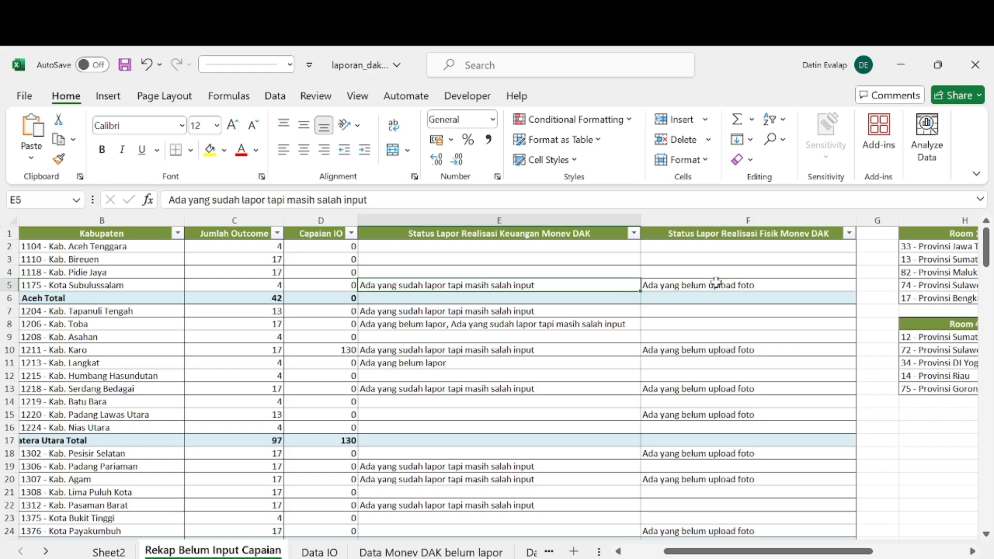
key("Left")
key("Left")
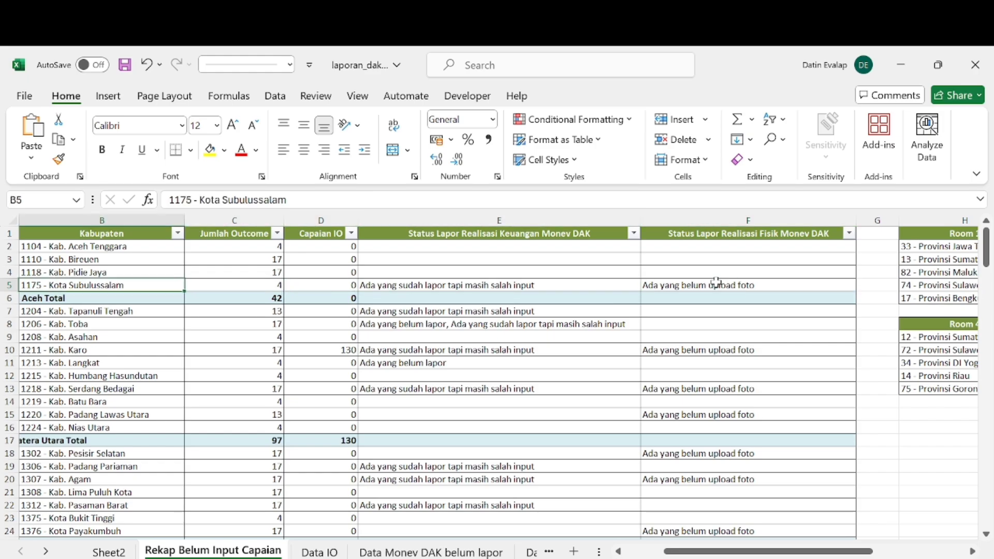
key("Left")
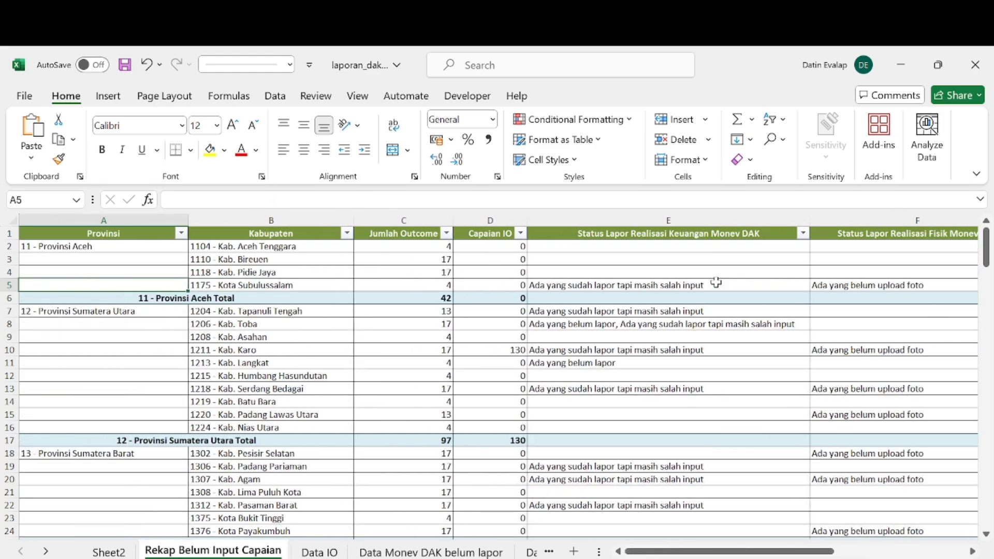